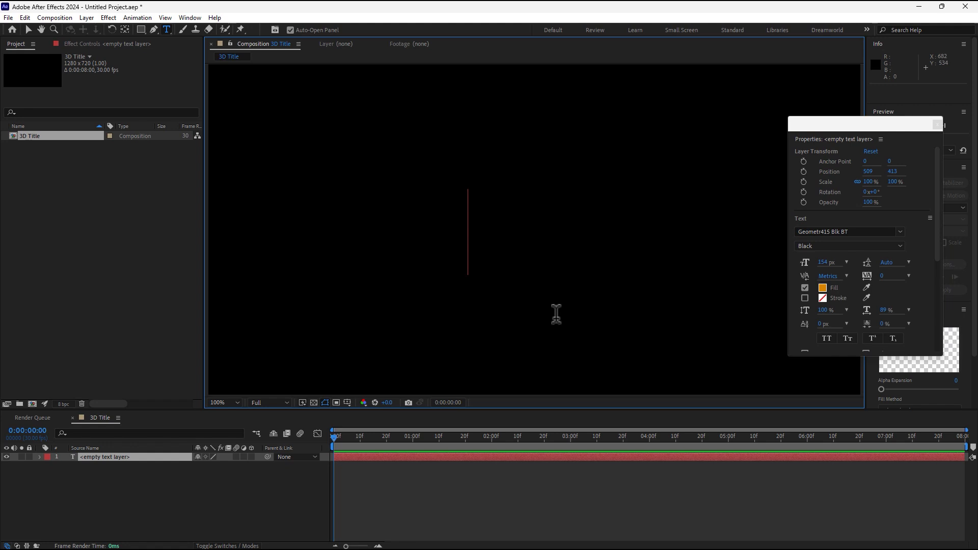
Type the title text 'JAE 24'.
{"action": "type", "text": "j"}
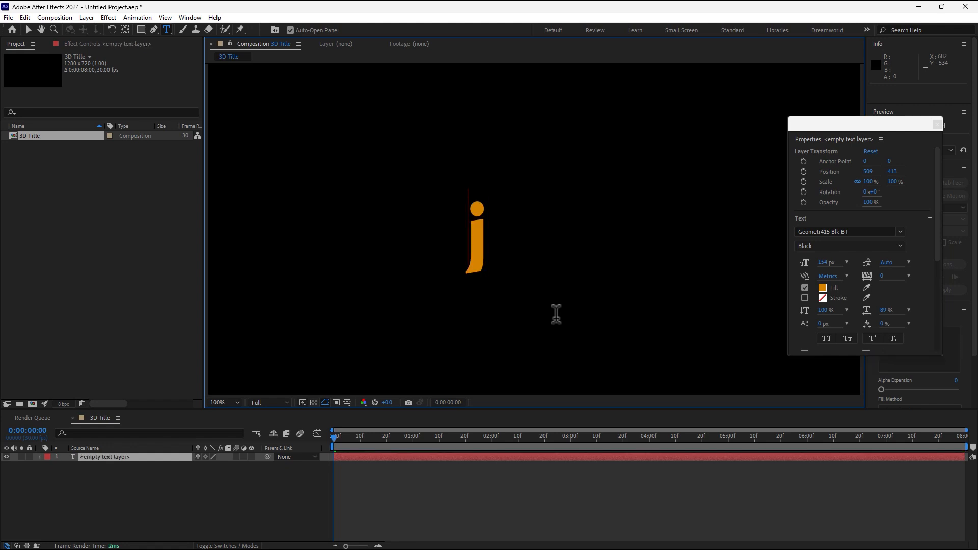
{"action": "key", "text": "BackSpace"}
{"action": "type", "text": "JAE"}
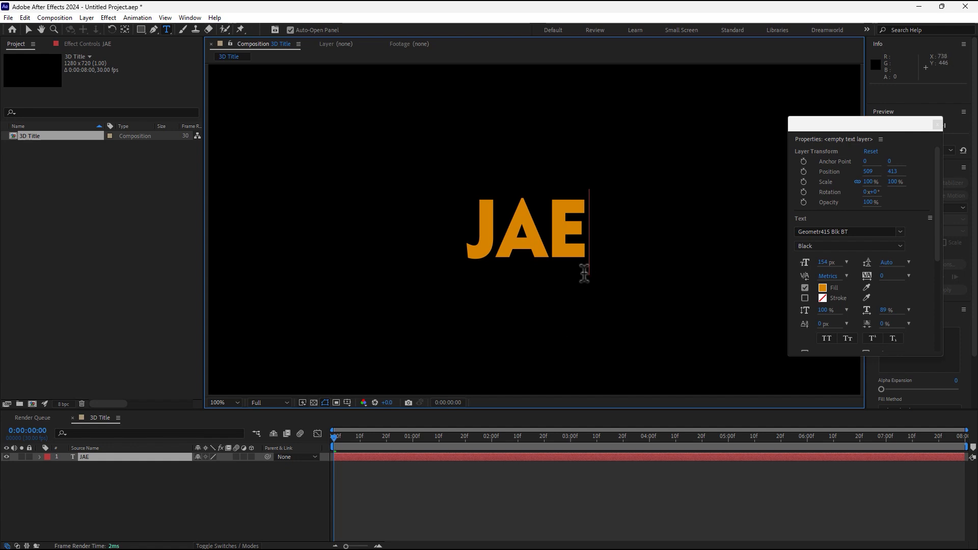
{"action": "type", "text": " 24"}
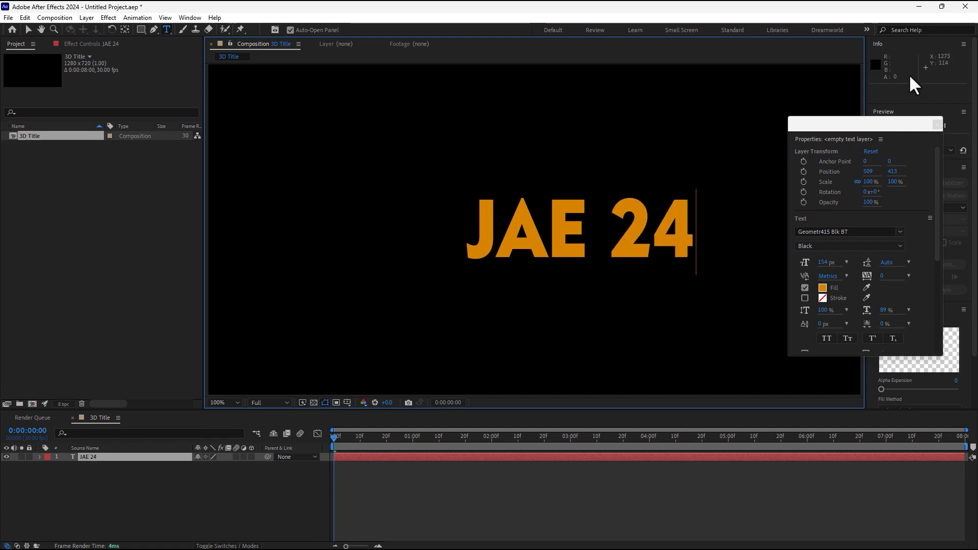
Move the JAE 24 title left and centre its anchor point.
{"action": "left_click", "coordinate": [937, 125]}
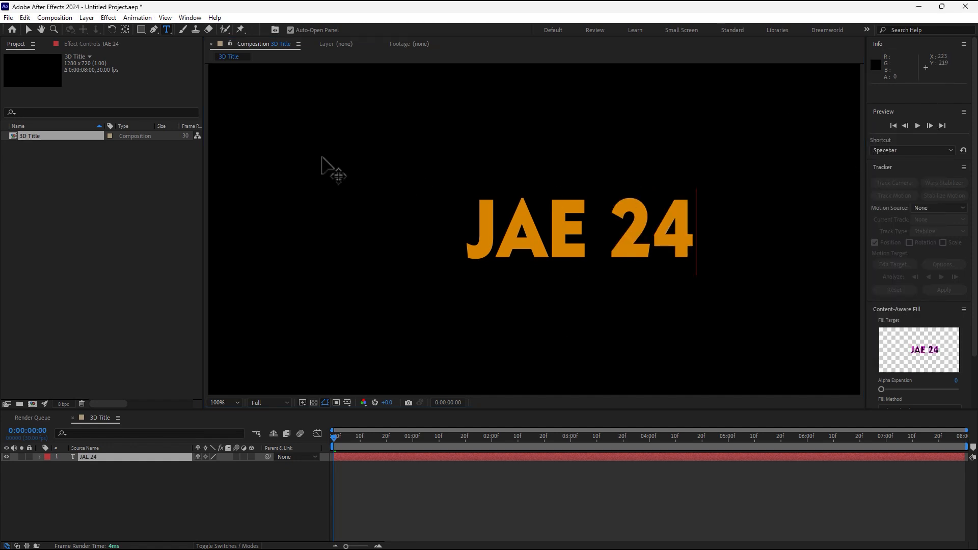
{"action": "left_click", "coordinate": [28, 29]}
{"action": "left_click_drag", "start_coordinate": [558, 251], "coordinate": [501, 246]}
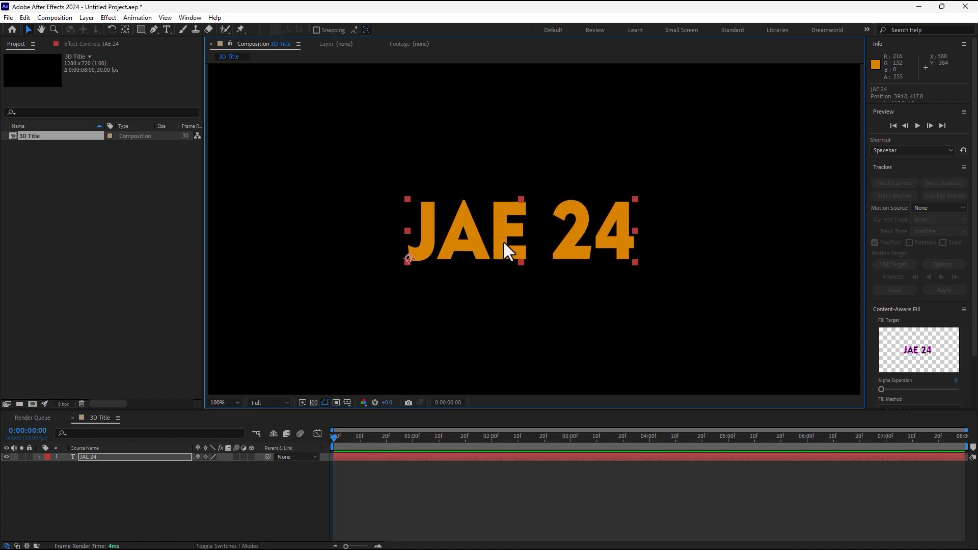
{"action": "key", "text": "ctrl+alt+Home"}
Enlarge the title from 154 px to 226 px and shift it toward the comp centre.
{"action": "scroll", "coordinate": [918, 231], "scroll_direction": "down", "scroll_amount": 2}
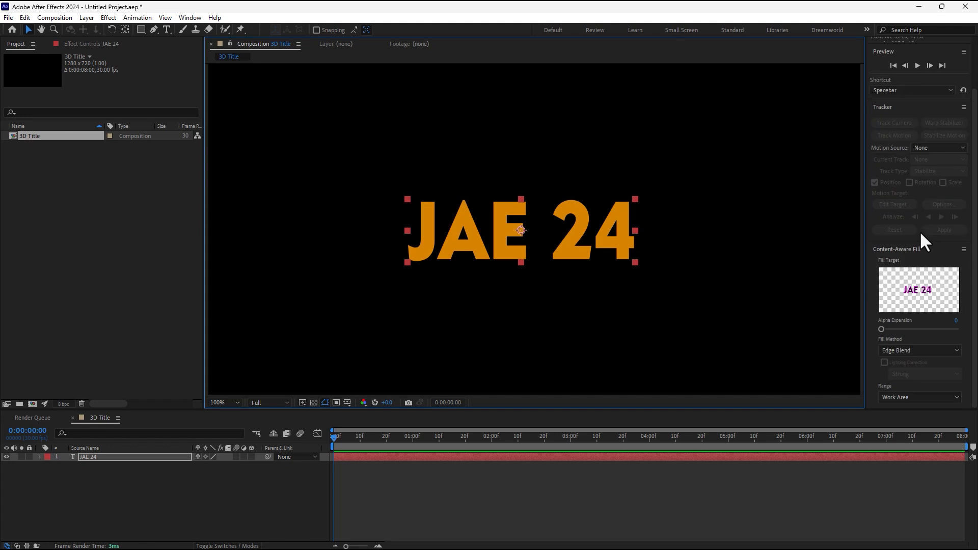
{"action": "scroll", "coordinate": [919, 230], "scroll_direction": "up", "scroll_amount": 2}
{"action": "left_click", "coordinate": [191, 17]}
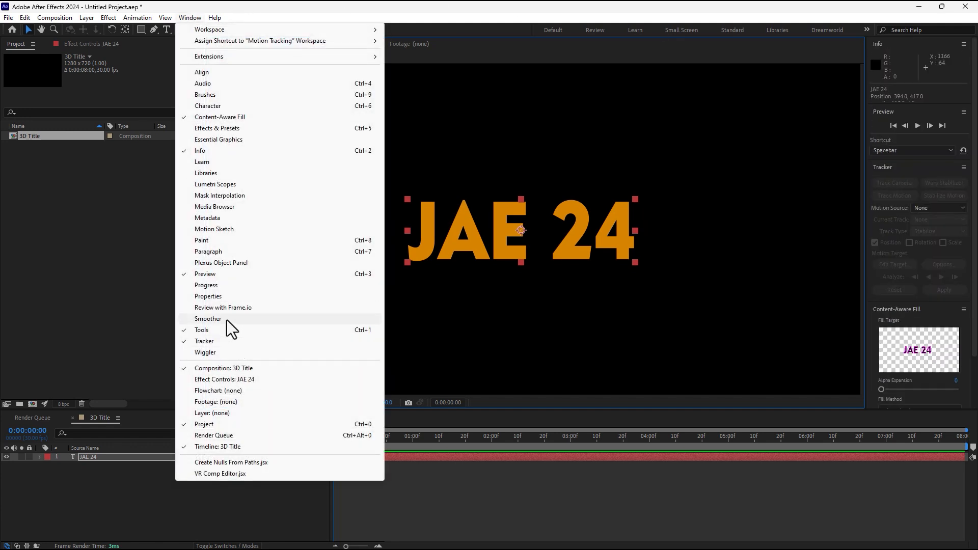
{"action": "left_click", "coordinate": [227, 106]}
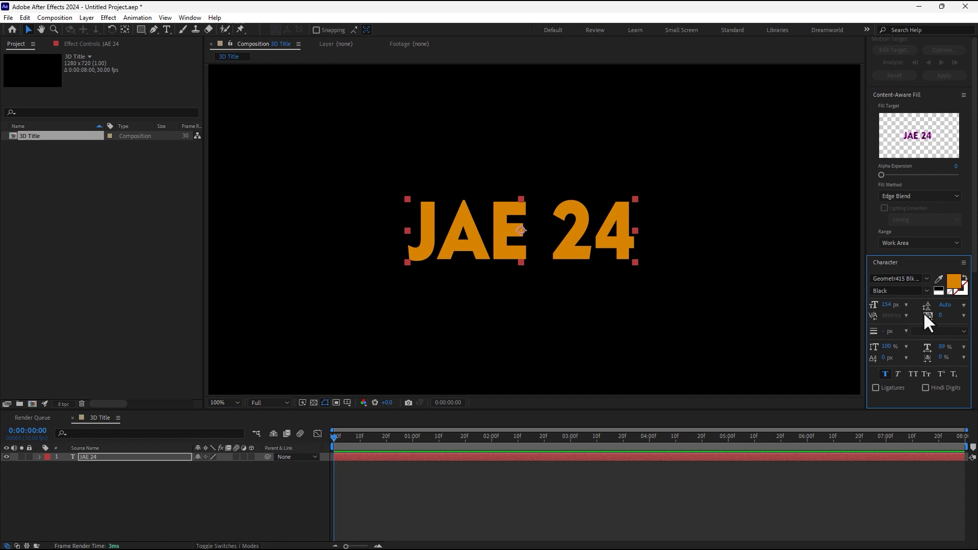
{"action": "left_click_drag", "start_coordinate": [887, 304], "coordinate": [923, 304]}
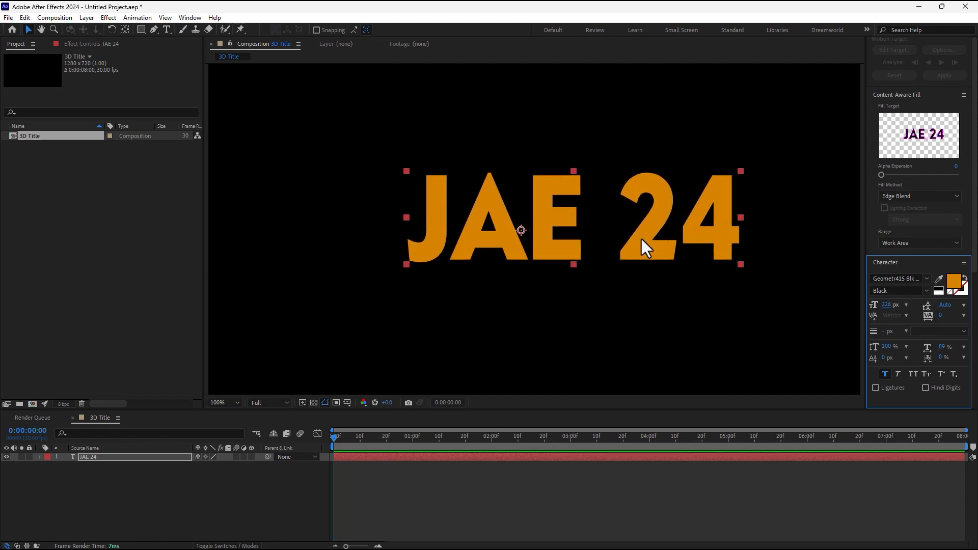
{"action": "left_click_drag", "start_coordinate": [641, 238], "coordinate": [597, 258]}
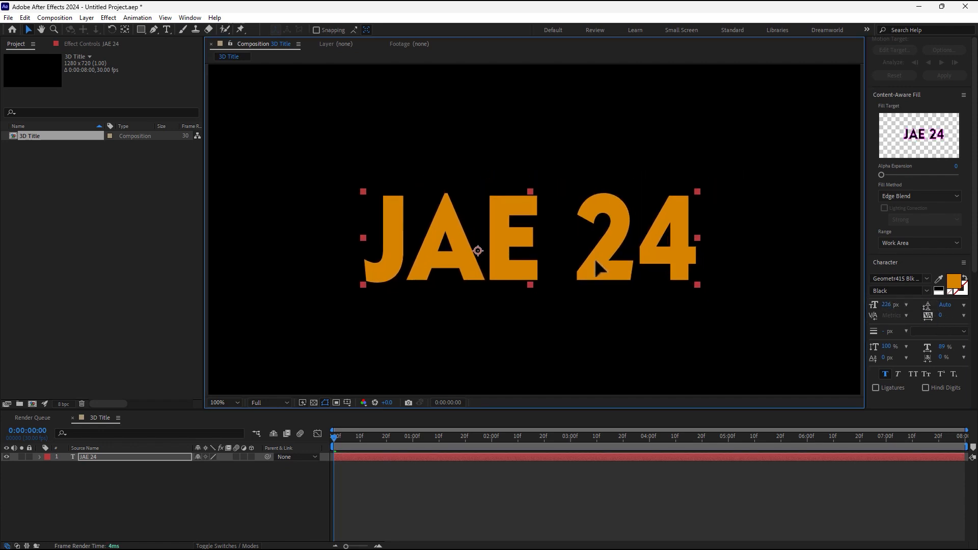
{"action": "left_click", "coordinate": [190, 491]}
{"action": "key", "text": "ctrl+y"}
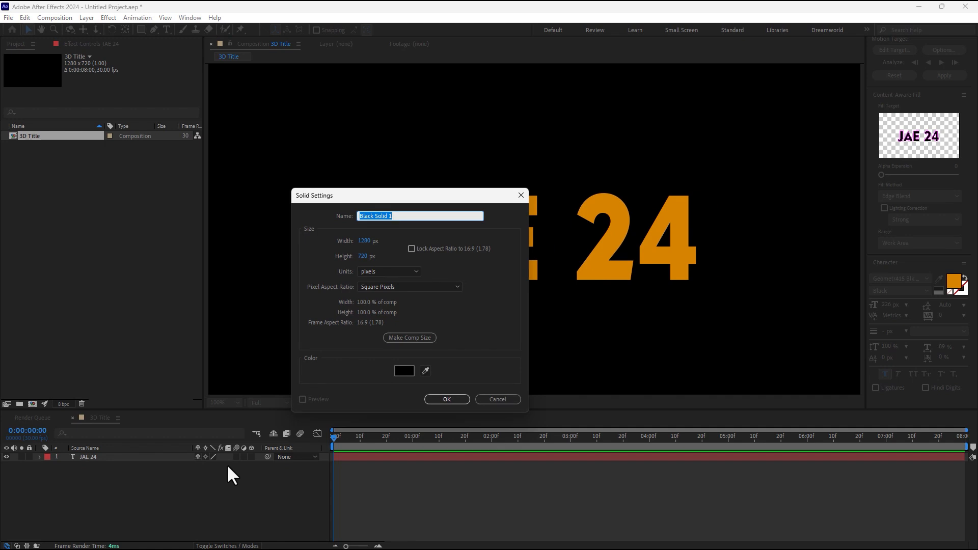
Create a solid named E3D and apply the Element effect to it.
{"action": "type", "text": "E3D"}
{"action": "key", "text": "Return"}
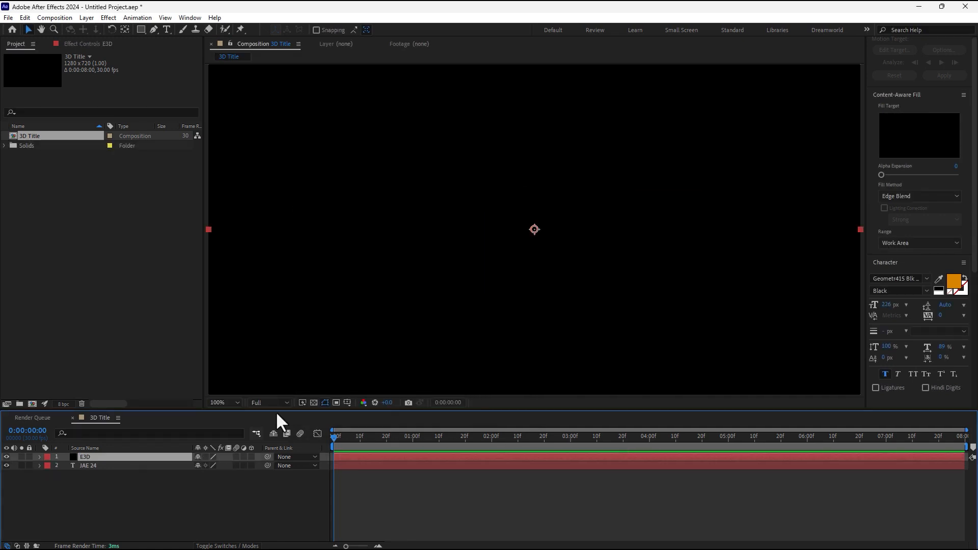
{"action": "left_click", "coordinate": [108, 17]}
{"action": "mouse_move", "coordinate": [147, 521]}
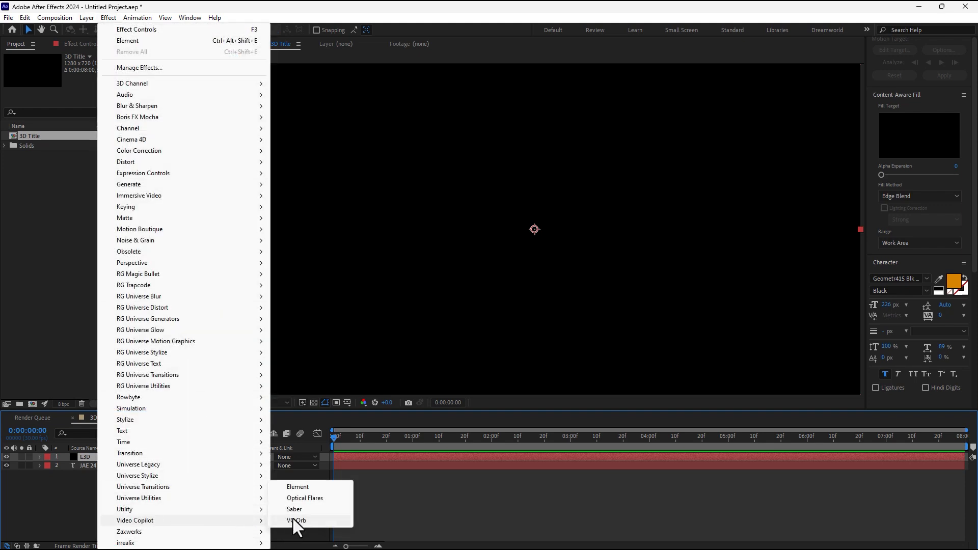
{"action": "left_click", "coordinate": [307, 488]}
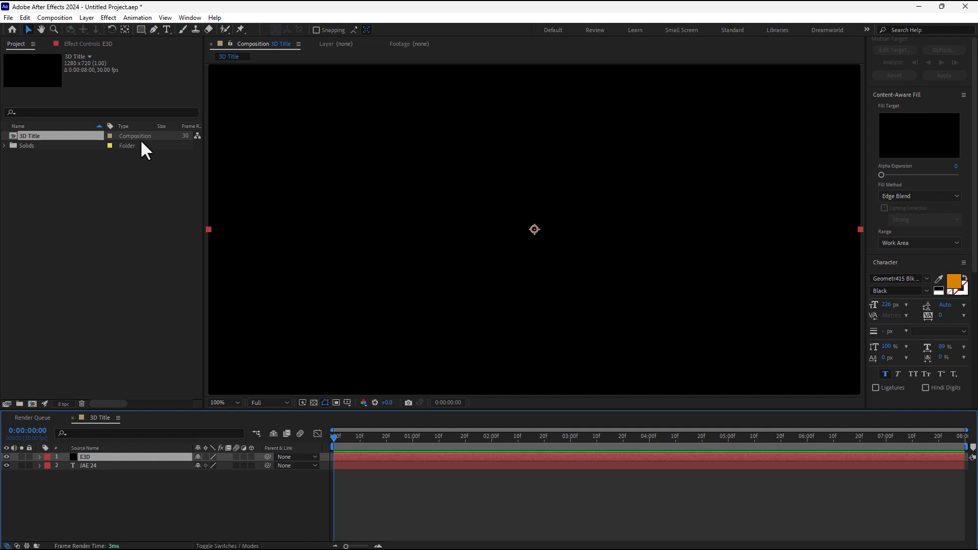
Set Element's Custom Text and Masks Path Layer 1 to the JAE 24 layer.
{"action": "left_click", "coordinate": [93, 43]}
{"action": "left_click", "coordinate": [14, 159]}
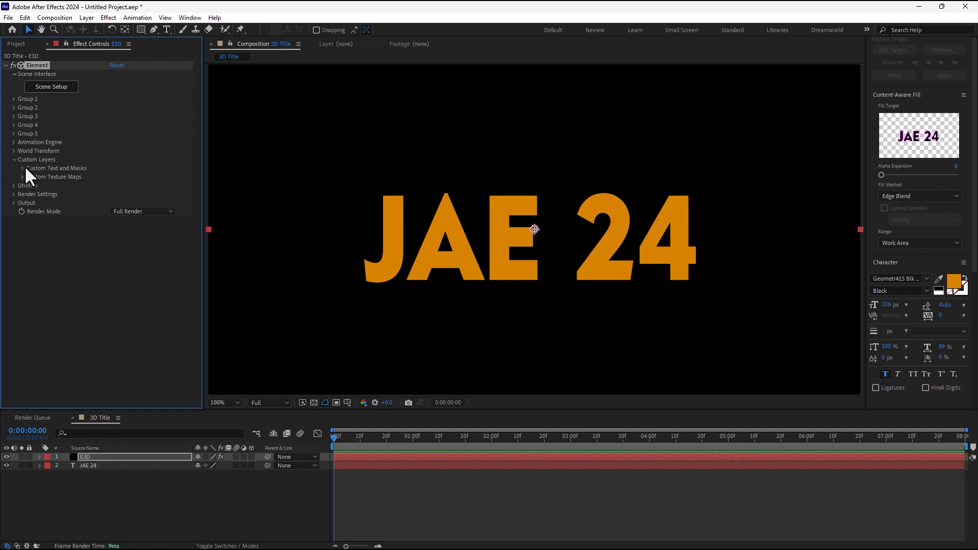
{"action": "left_click", "coordinate": [22, 168]}
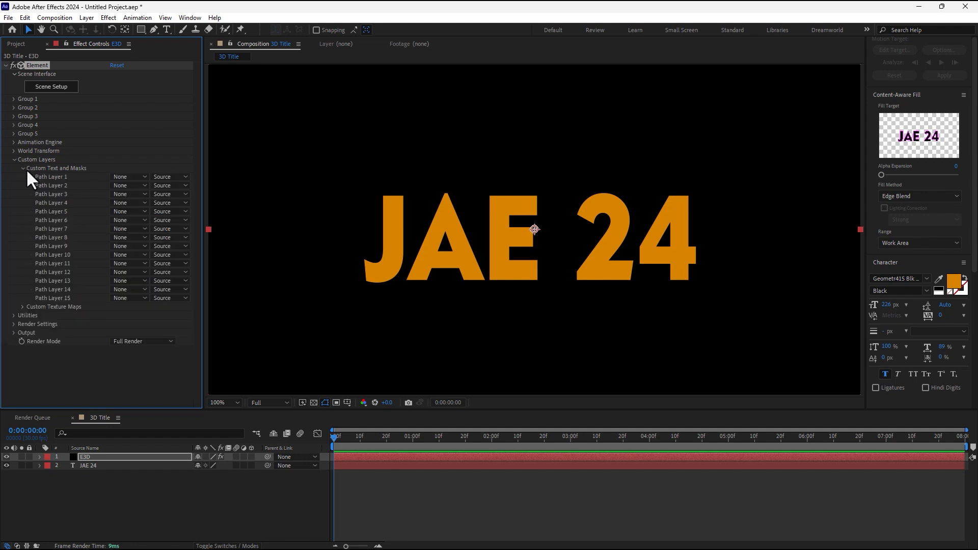
{"action": "left_click", "coordinate": [117, 175]}
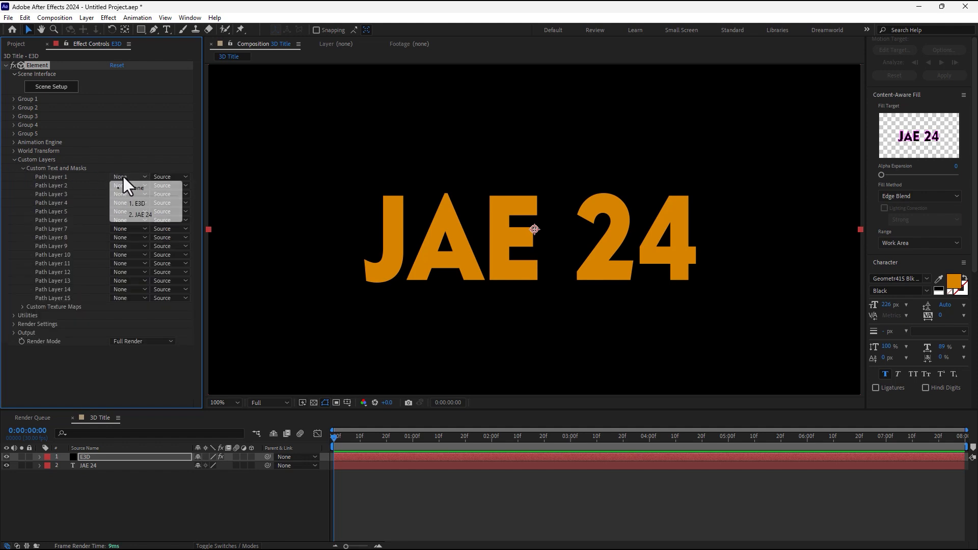
{"action": "left_click", "coordinate": [148, 214]}
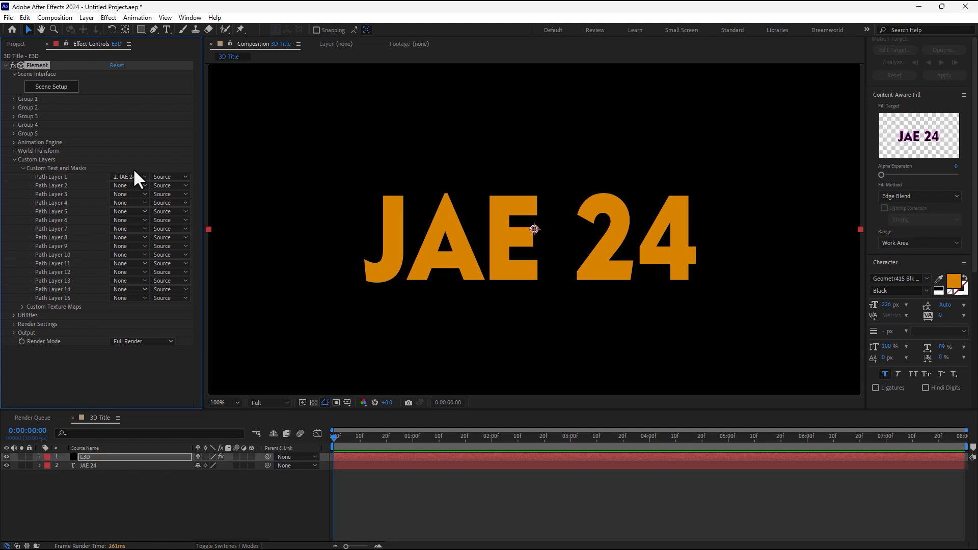
{"action": "left_click", "coordinate": [43, 88]}
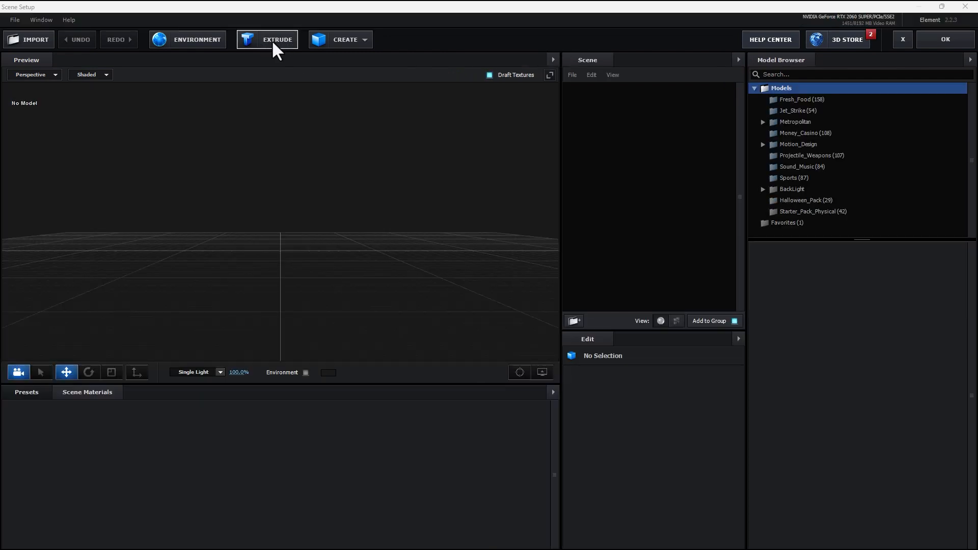
Extrude the JAE 24 text into 3D letters and browse the Bevels presets.
{"action": "left_click", "coordinate": [271, 40]}
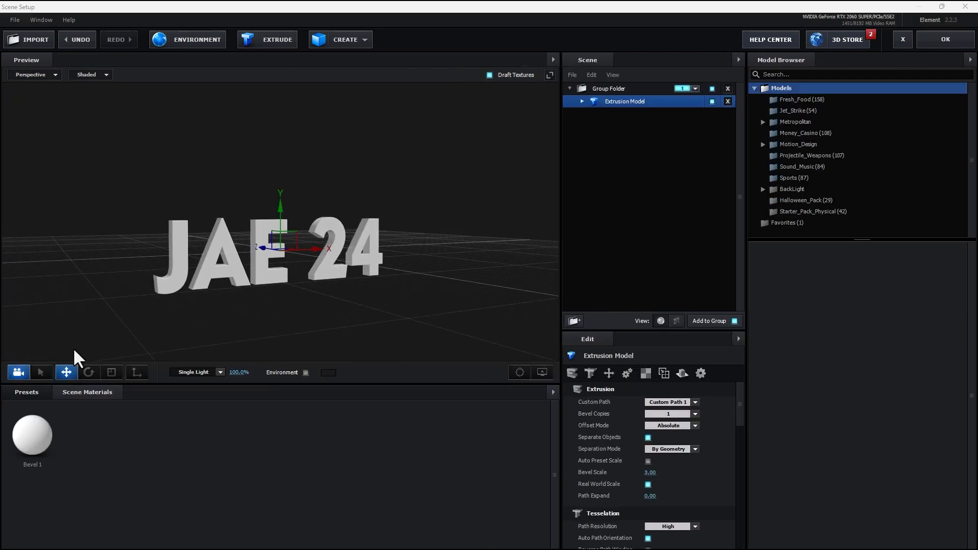
{"action": "left_click_drag", "start_coordinate": [73, 357], "coordinate": [265, 337]}
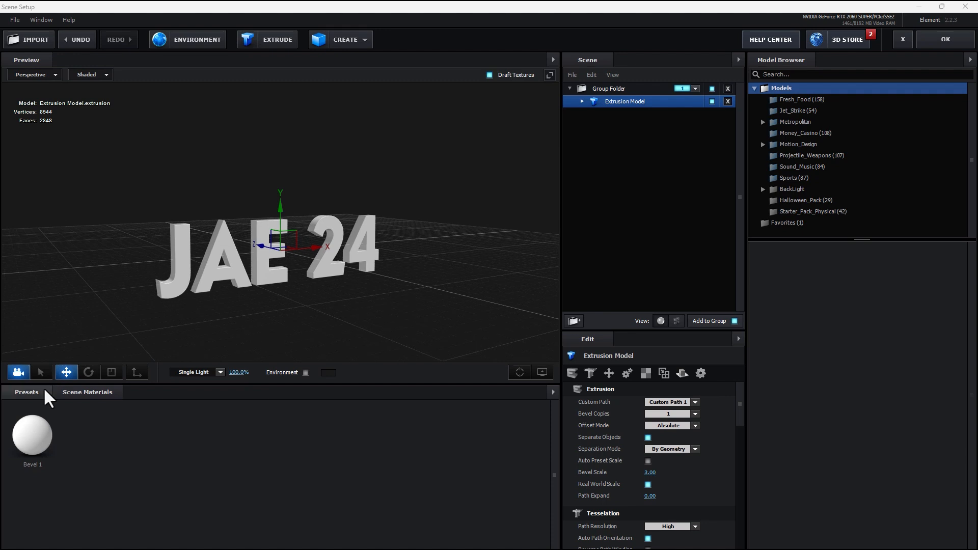
{"action": "left_click", "coordinate": [44, 396]}
{"action": "left_click", "coordinate": [49, 408]}
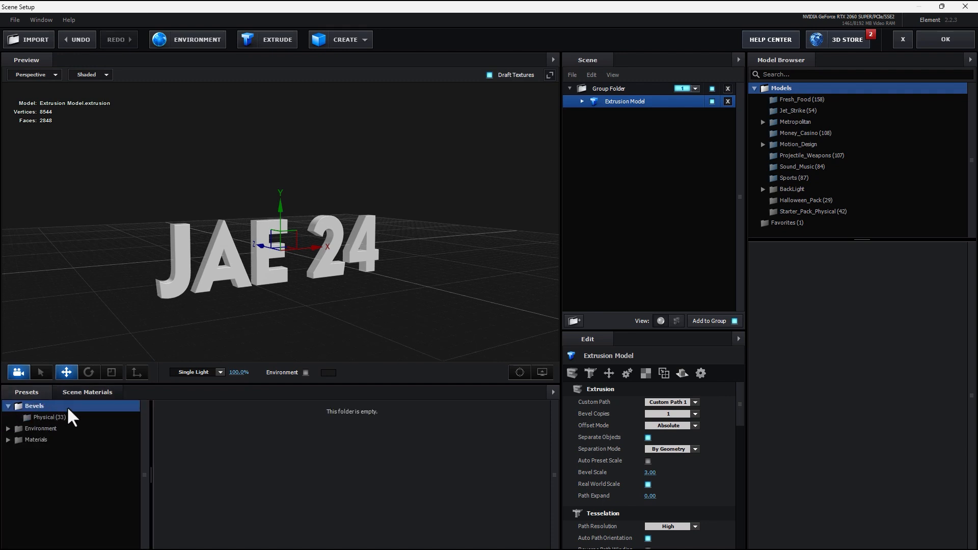
Inspect the Extrusion Model's Bevel 1 material, then return to the Extrusion Model.
{"action": "scroll", "coordinate": [277, 285], "scroll_direction": "up", "scroll_amount": 5}
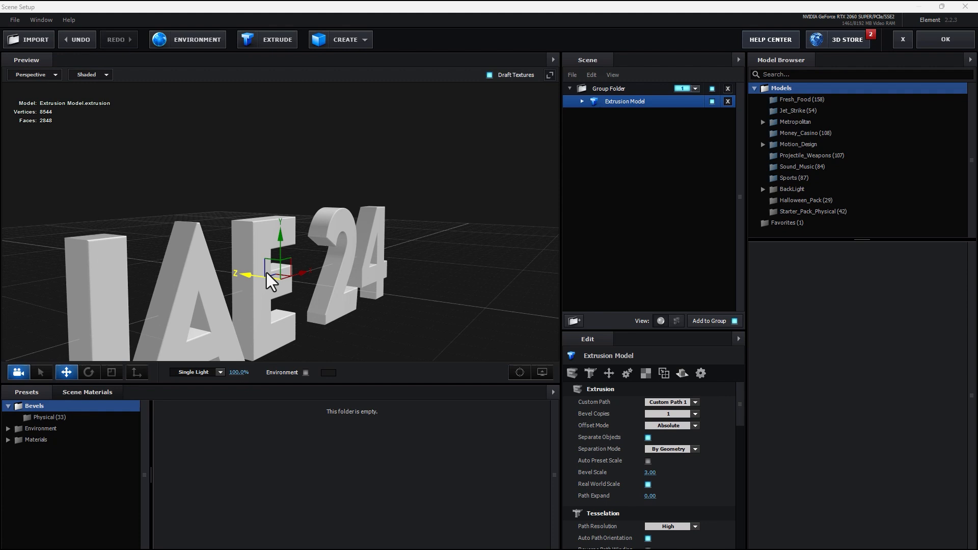
{"action": "scroll", "coordinate": [275, 280], "scroll_direction": "up", "scroll_amount": 3}
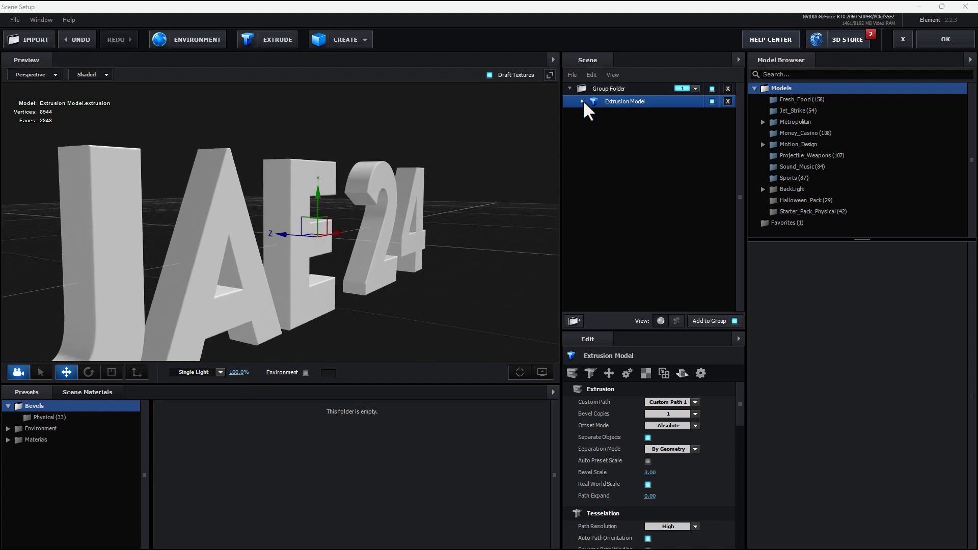
{"action": "left_click", "coordinate": [582, 101]}
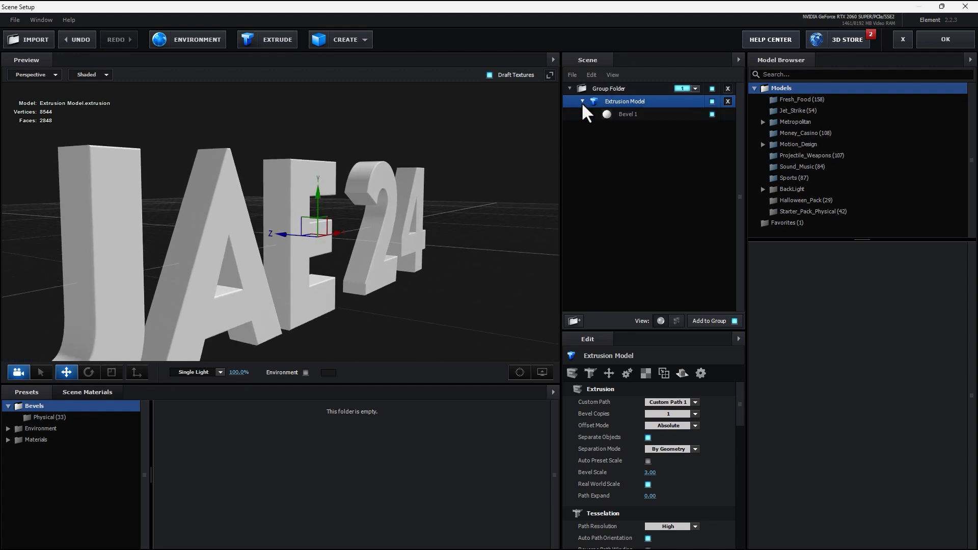
{"action": "right_click", "coordinate": [631, 119]}
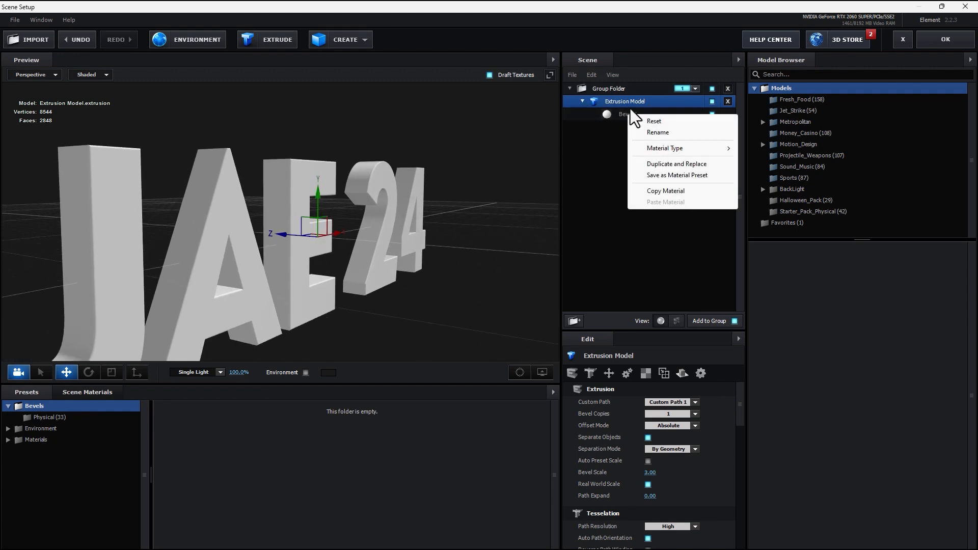
{"action": "left_click", "coordinate": [629, 116]}
{"action": "left_click", "coordinate": [629, 116]}
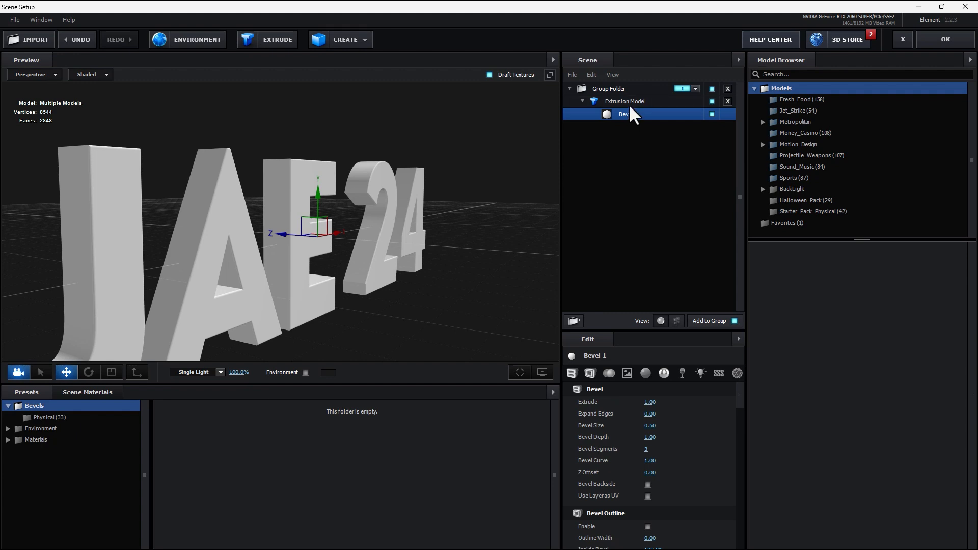
{"action": "key", "text": "Up"}
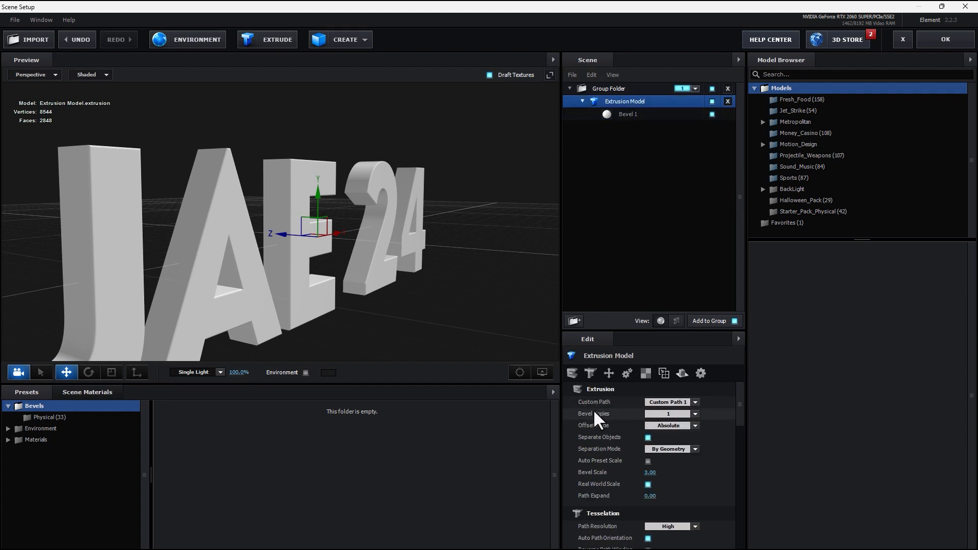
Raise the Extrusion Model's Bevel Copies from 1 to 3.
{"action": "left_click", "coordinate": [694, 414]}
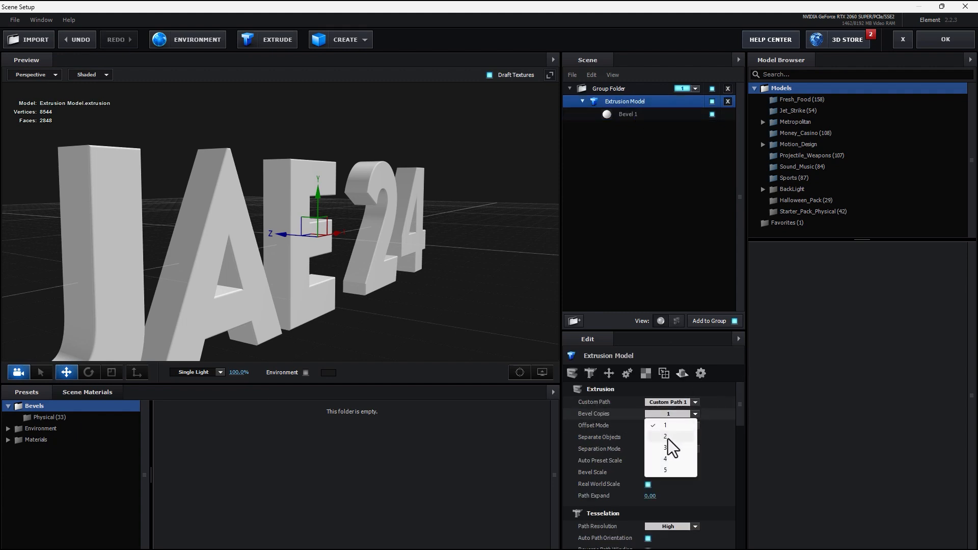
{"action": "key", "text": "Escape"}
{"action": "key", "text": "ctrl+z"}
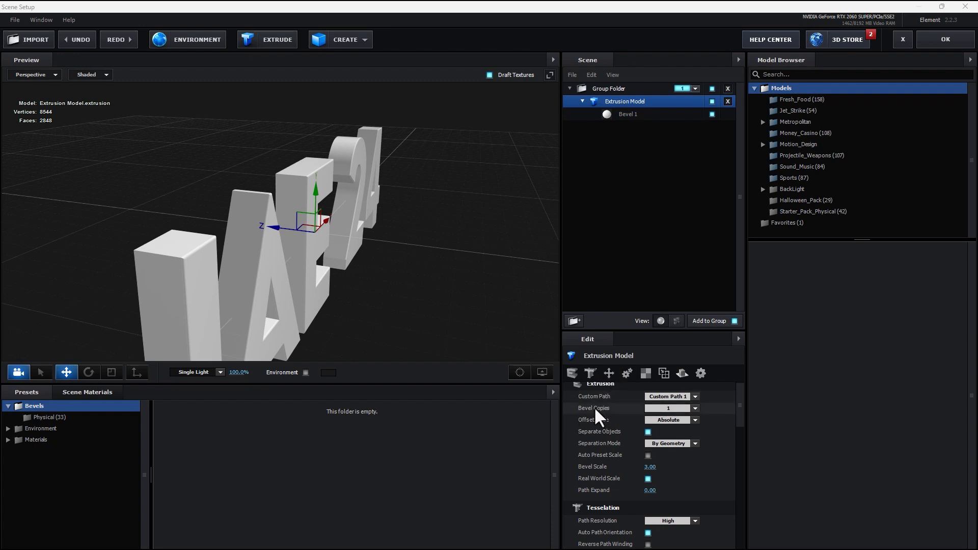
{"action": "left_click", "coordinate": [661, 411]}
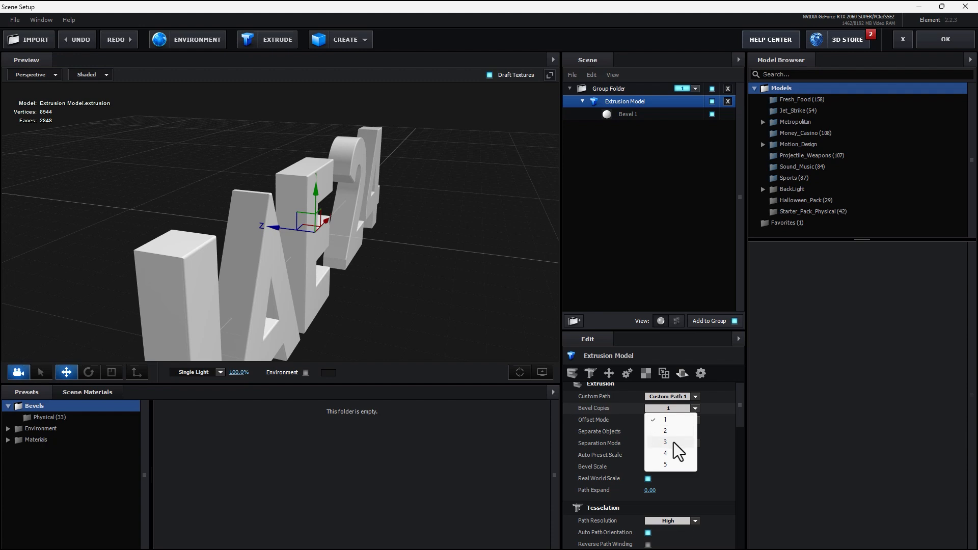
{"action": "left_click", "coordinate": [675, 444]}
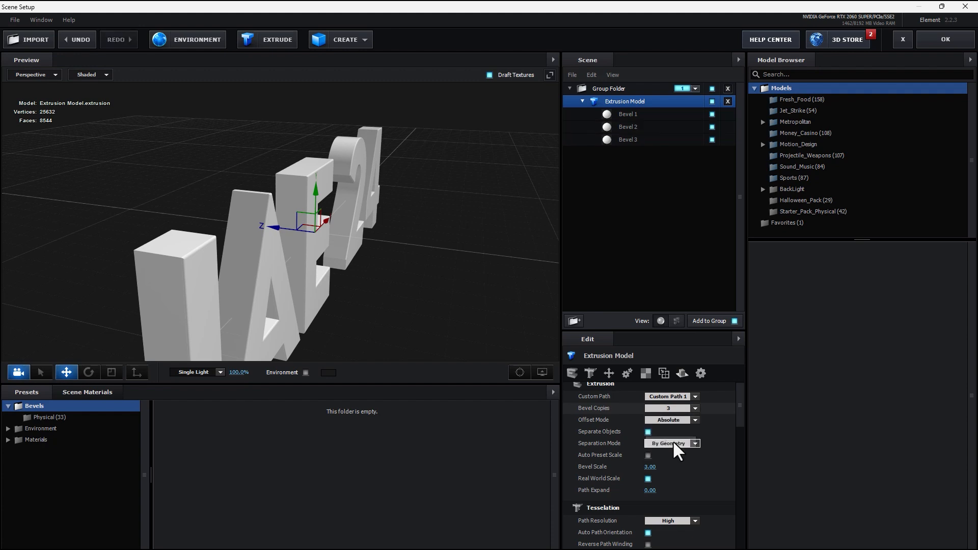
Give Bevel 1 Extrude 0.33, Expand Edges 0.56 and Z Offset -0.36.
{"action": "left_click", "coordinate": [631, 115]}
{"action": "left_click_drag", "start_coordinate": [447, 266], "coordinate": [437, 265]}
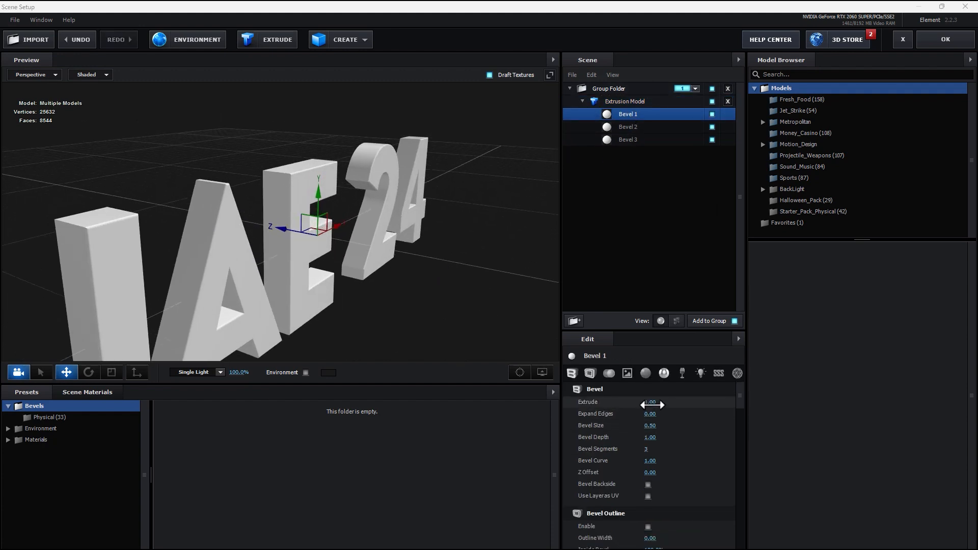
{"action": "left_click_drag", "start_coordinate": [652, 404], "coordinate": [693, 410]}
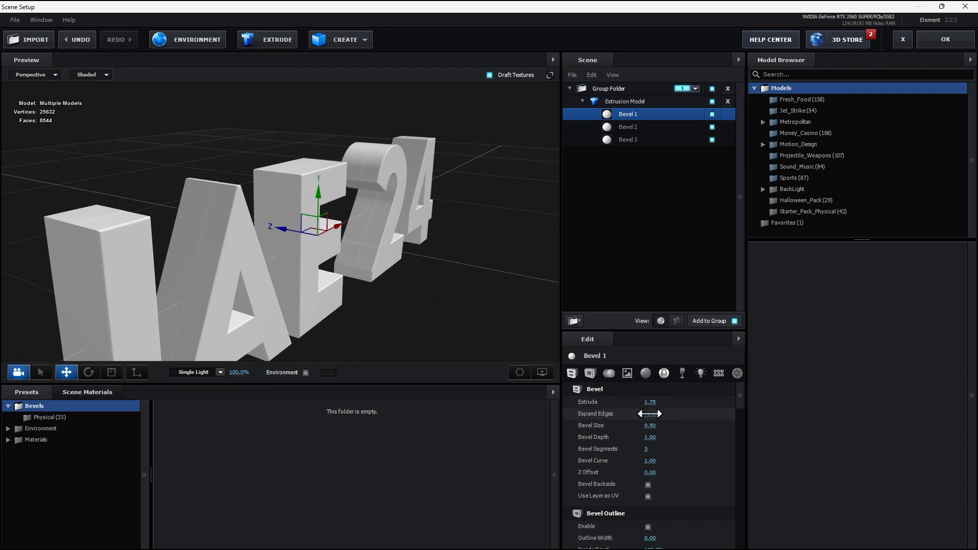
{"action": "mouse_move", "coordinate": [650, 413]}
{"action": "left_mouse_down"}
{"action": "mouse_move", "coordinate": [623, 415]}
{"action": "mouse_move", "coordinate": [667, 416]}
{"action": "left_mouse_up"}
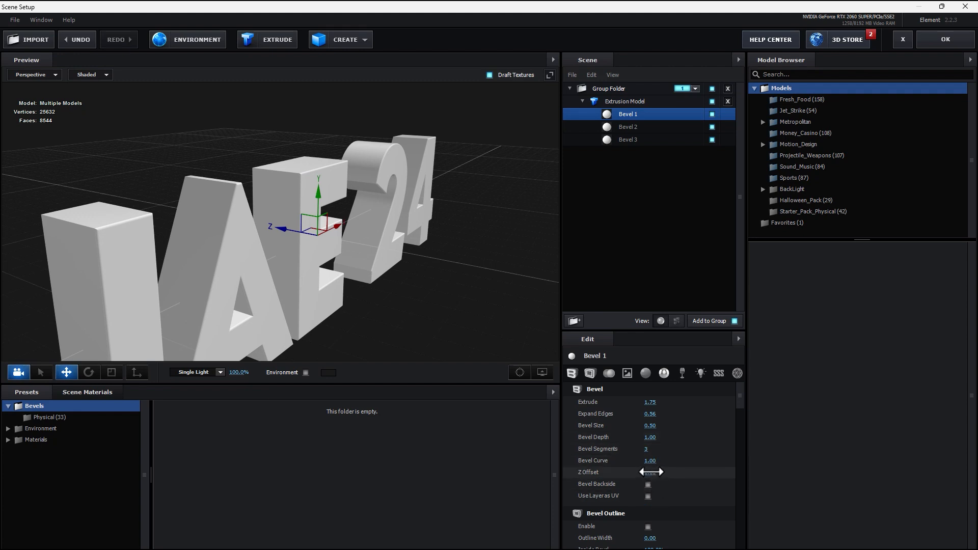
{"action": "left_click_drag", "start_coordinate": [636, 472], "coordinate": [580, 488]}
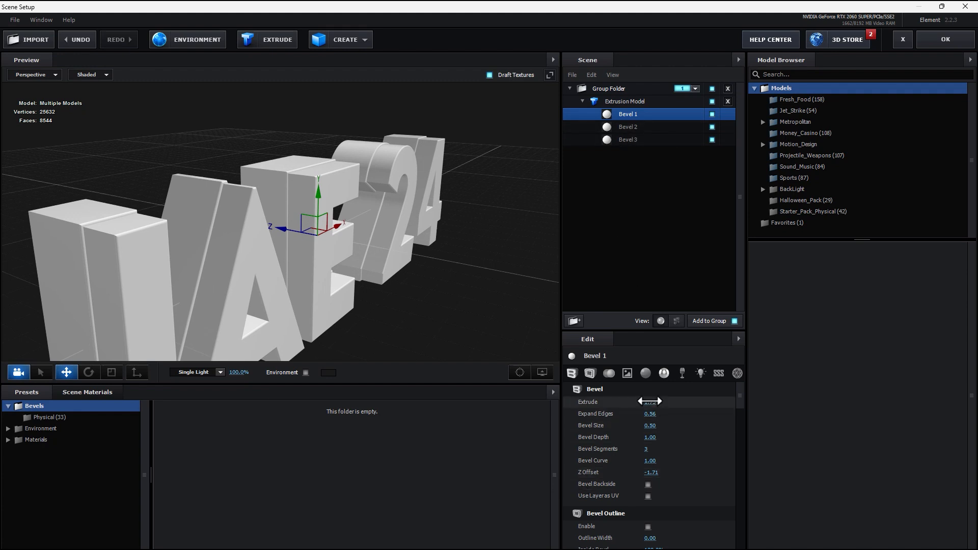
{"action": "left_click_drag", "start_coordinate": [655, 401], "coordinate": [570, 403]}
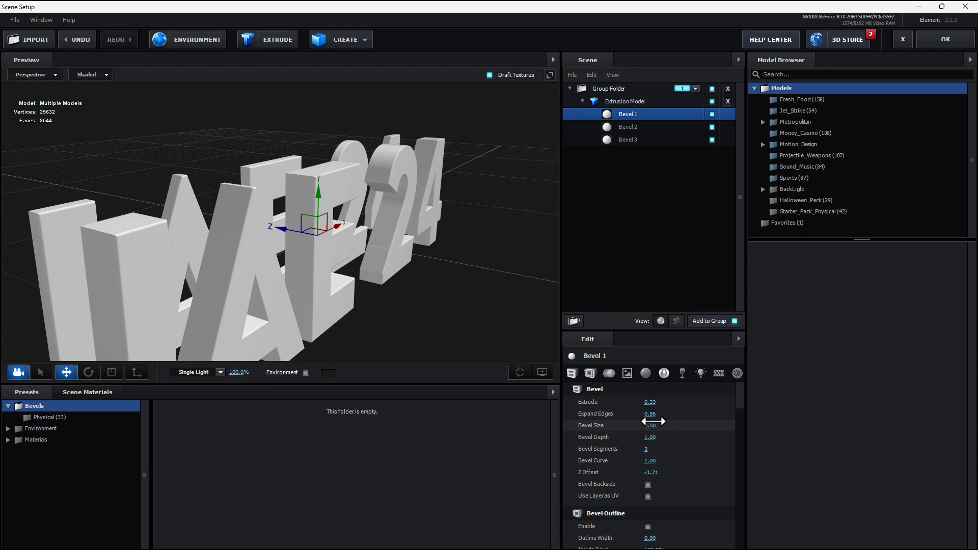
{"action": "left_click_drag", "start_coordinate": [651, 473], "coordinate": [720, 480]}
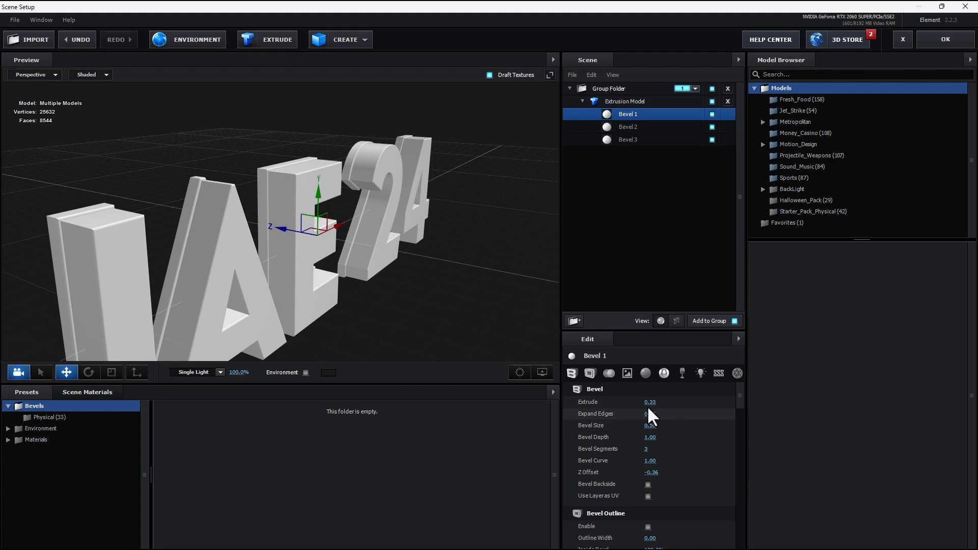
{"action": "left_click", "coordinate": [637, 128]}
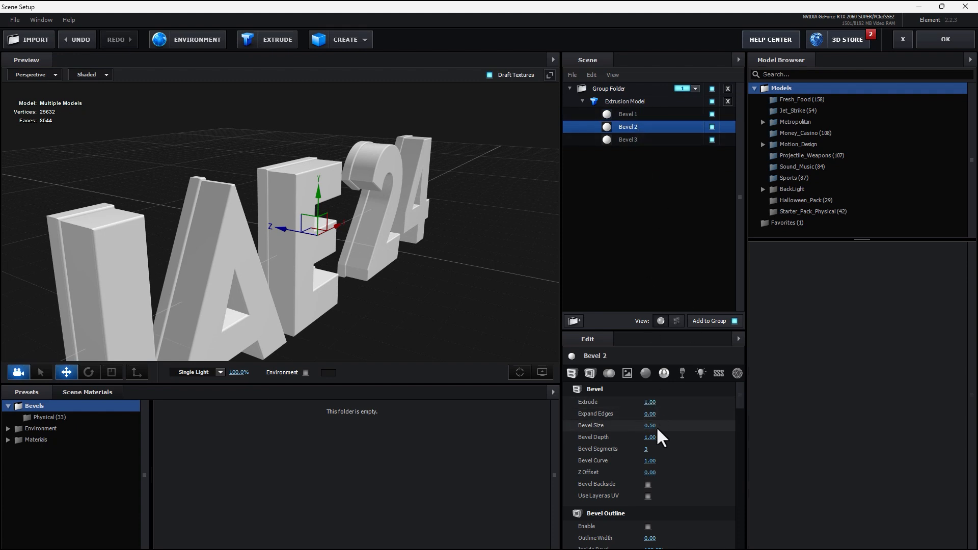
Deepen Bevel 2's extrusion and set Bevel 3 to Extrude 0.43, Expand Edges 0.69, Z Offset 1.62.
{"action": "left_click_drag", "start_coordinate": [649, 402], "coordinate": [698, 403]}
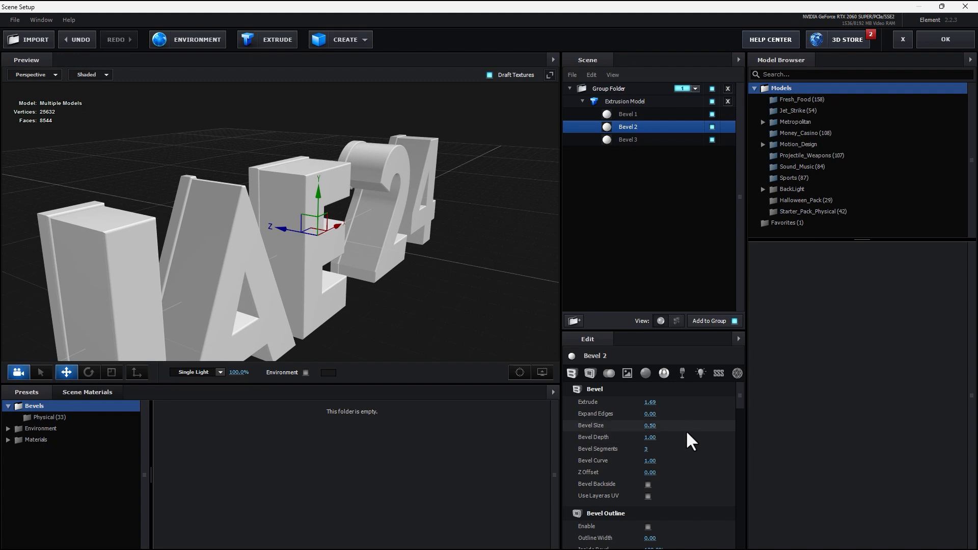
{"action": "left_click", "coordinate": [626, 140]}
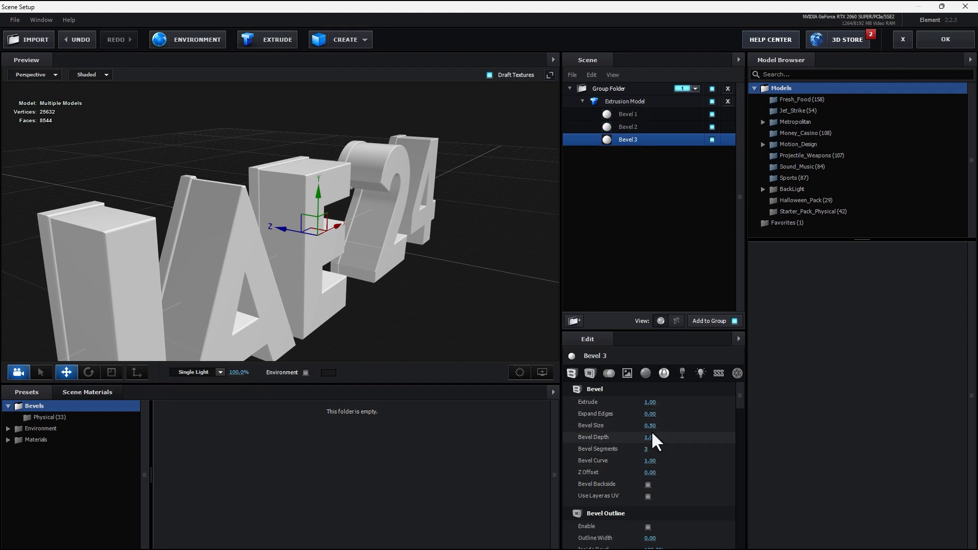
{"action": "left_click_drag", "start_coordinate": [650, 472], "coordinate": [739, 474]}
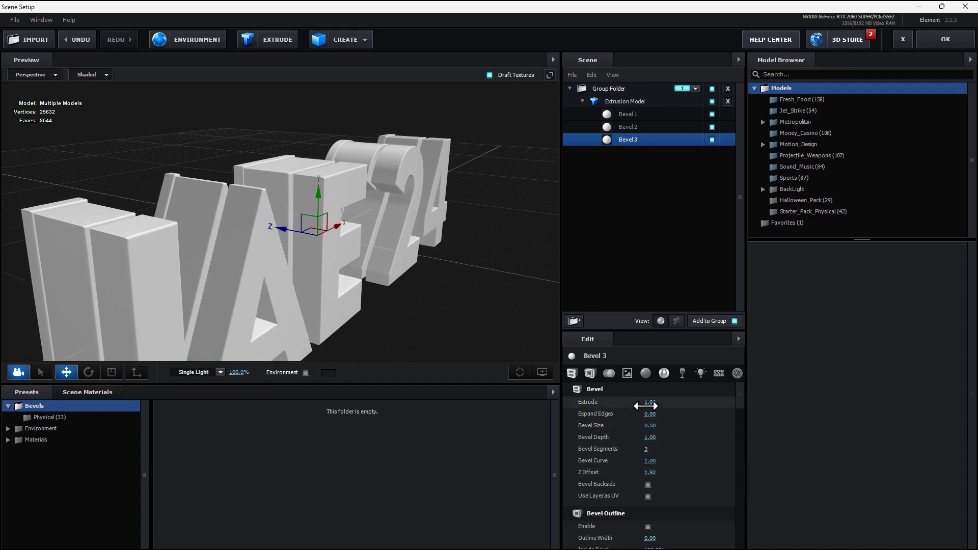
{"action": "left_click_drag", "start_coordinate": [657, 414], "coordinate": [621, 402]}
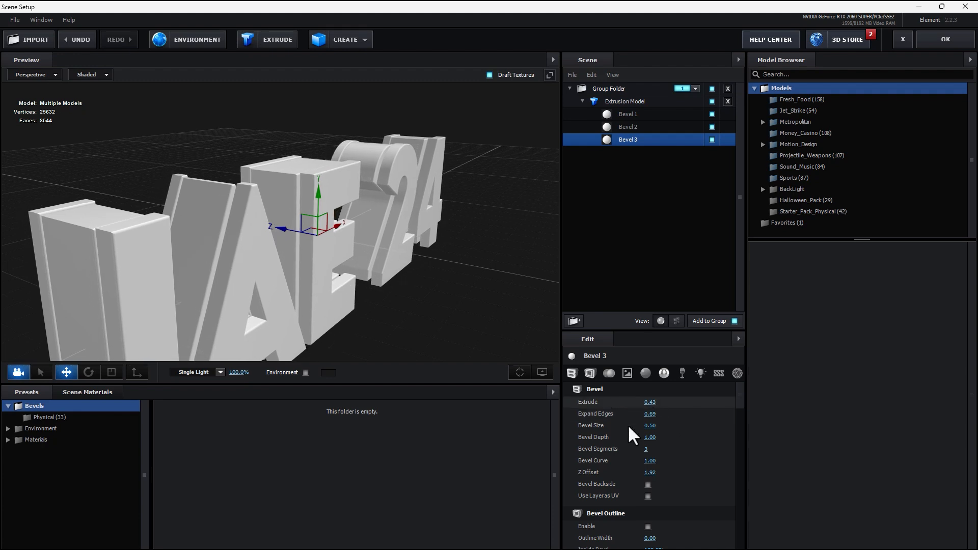
{"action": "mouse_move", "coordinate": [650, 474]}
{"action": "left_mouse_down"}
{"action": "mouse_move", "coordinate": [662, 474]}
{"action": "mouse_move", "coordinate": [639, 474]}
{"action": "left_mouse_up"}
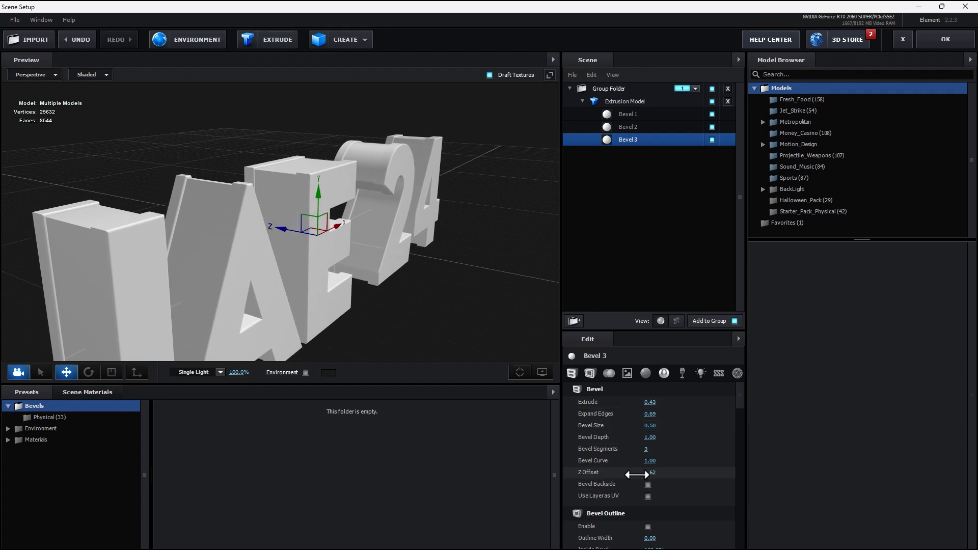
{"action": "left_click_drag", "start_coordinate": [550, 356], "coordinate": [439, 332]}
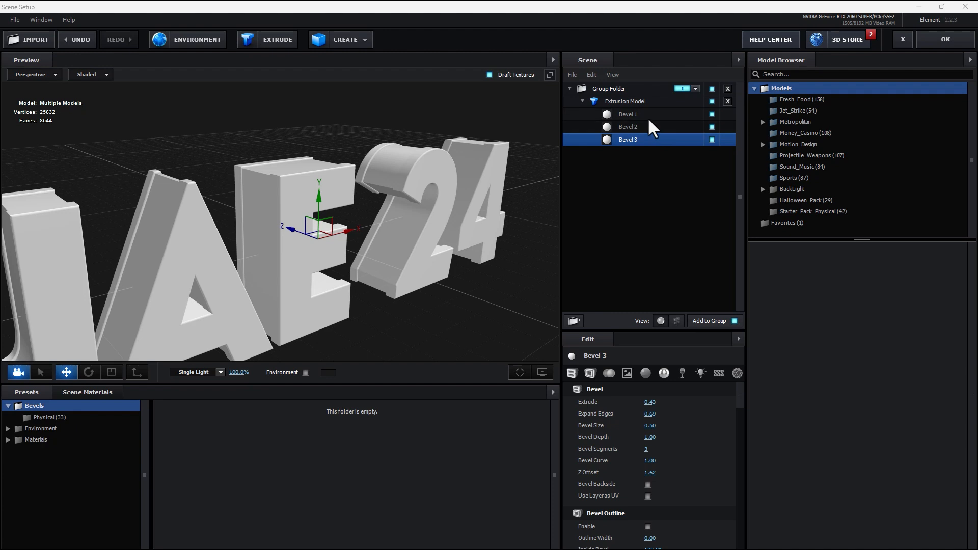
{"action": "left_click", "coordinate": [645, 116]}
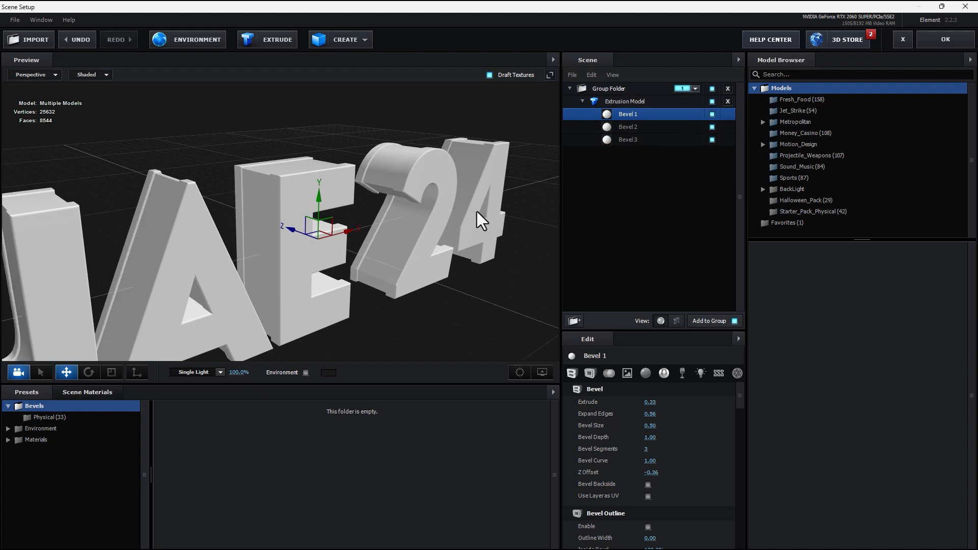
{"action": "mouse_move", "coordinate": [481, 216]}
{"action": "left_mouse_down"}
{"action": "mouse_move", "coordinate": [484, 227]}
{"action": "mouse_move", "coordinate": [474, 216]}
{"action": "left_mouse_up"}
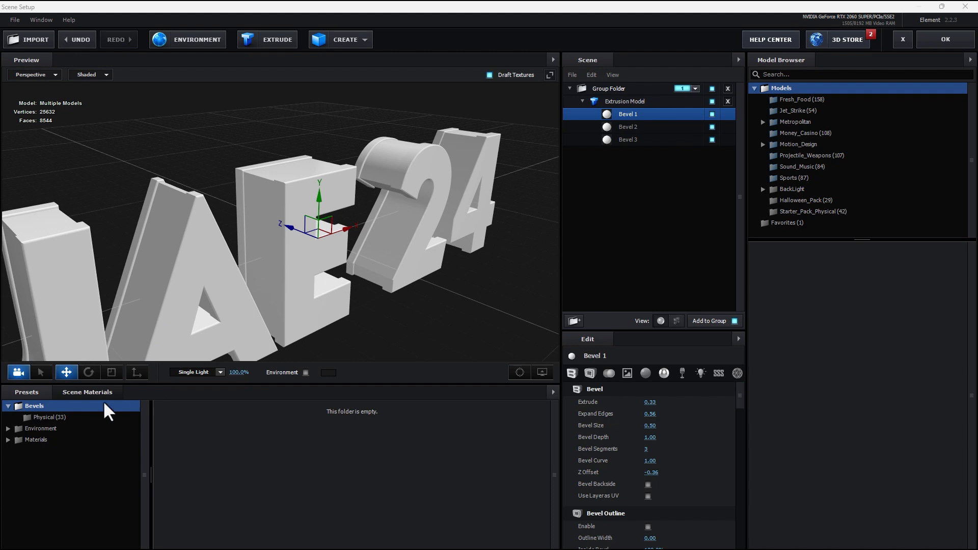
Apply the Gold physical material to Bevel 1 and Bevel 3.
{"action": "left_click", "coordinate": [57, 418]}
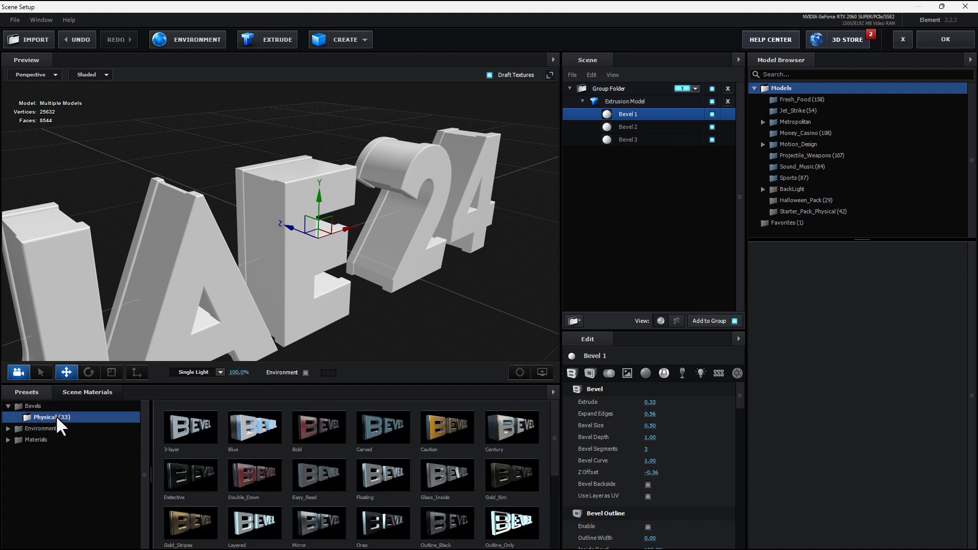
{"action": "left_click", "coordinate": [9, 430]}
{"action": "left_click", "coordinate": [11, 485]}
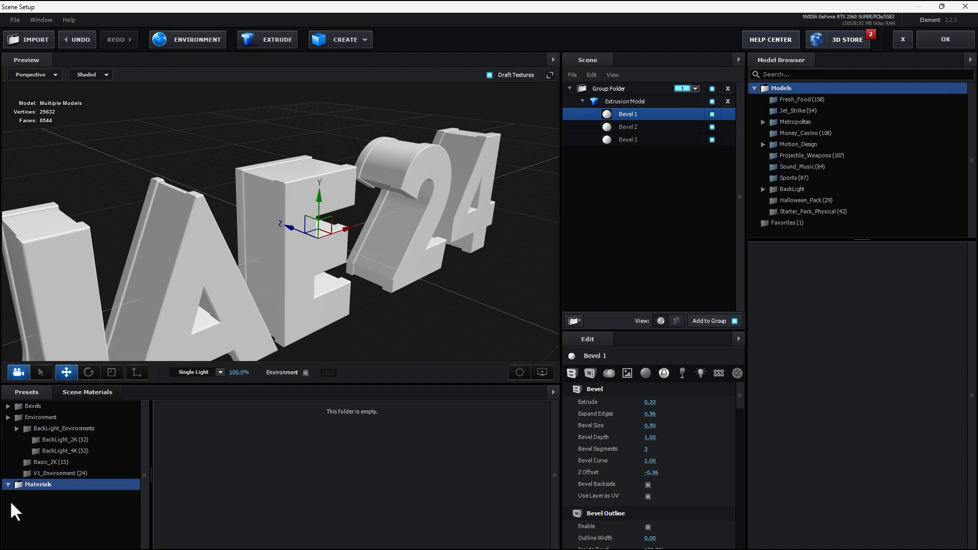
{"action": "left_click", "coordinate": [49, 452]}
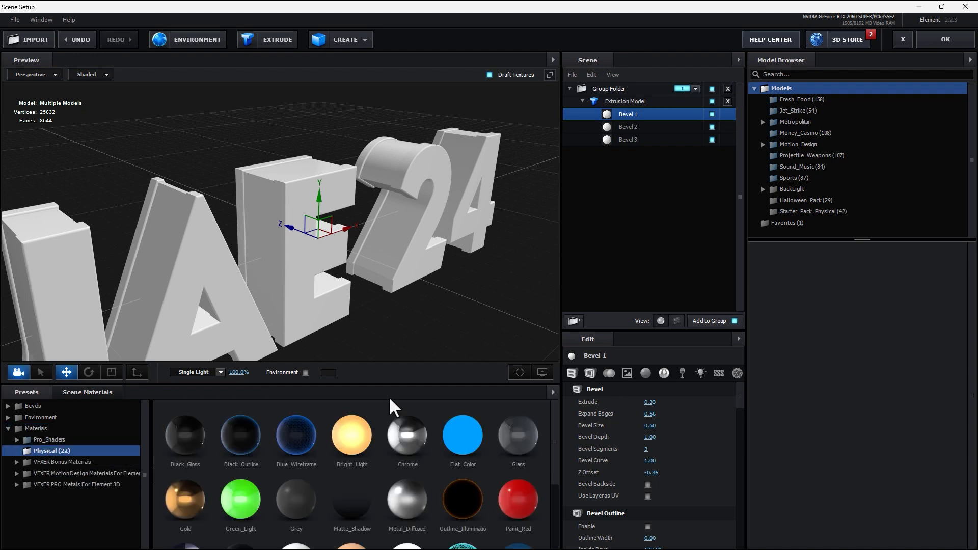
{"action": "left_click_drag", "start_coordinate": [185, 501], "coordinate": [626, 114]}
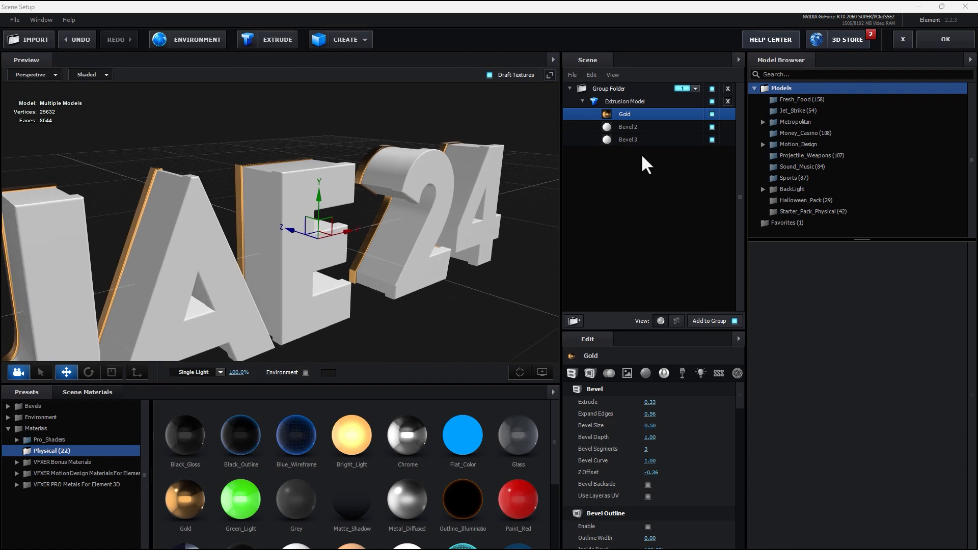
{"action": "left_click", "coordinate": [712, 139]}
{"action": "left_click", "coordinate": [712, 139]}
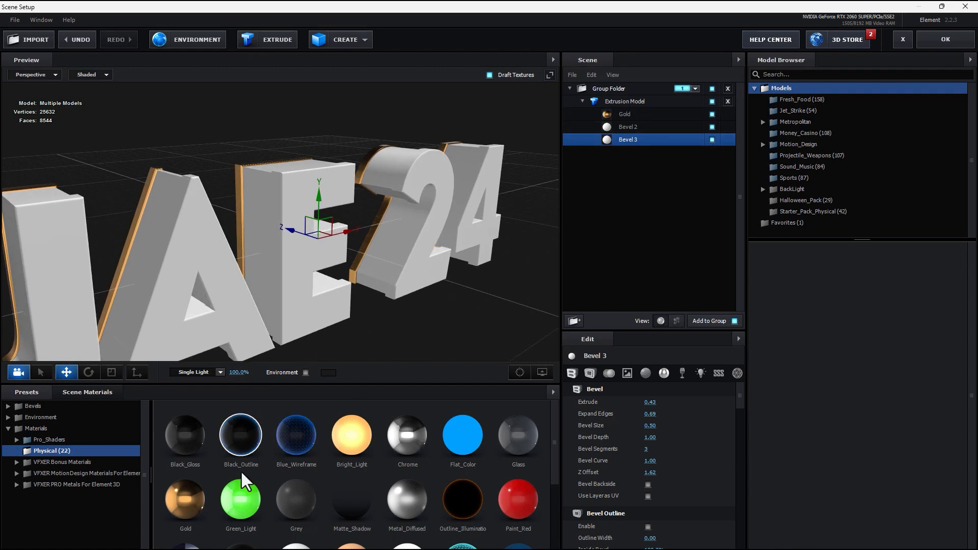
{"action": "left_click_drag", "start_coordinate": [184, 502], "coordinate": [667, 150]}
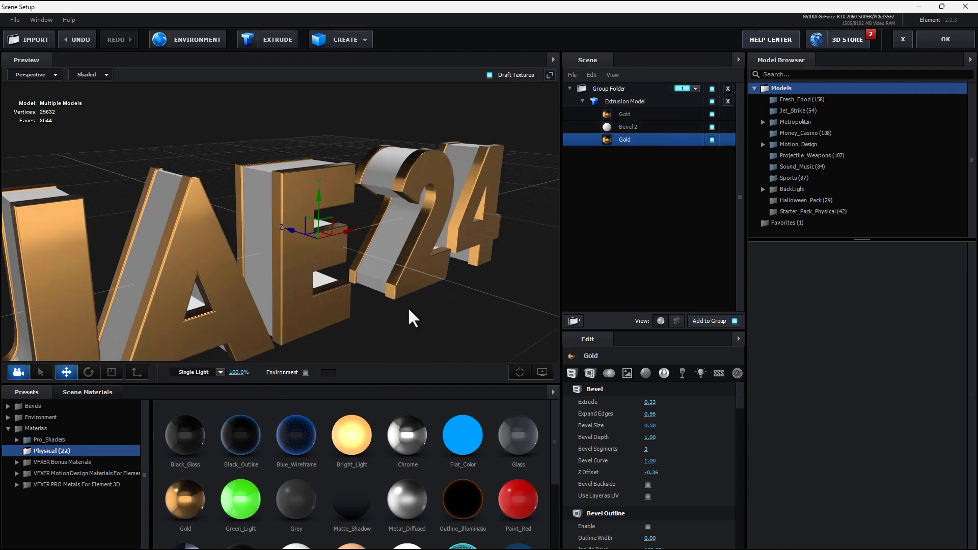
Load Basic_2K_14 as the environment reflection map.
{"action": "left_click", "coordinate": [204, 43]}
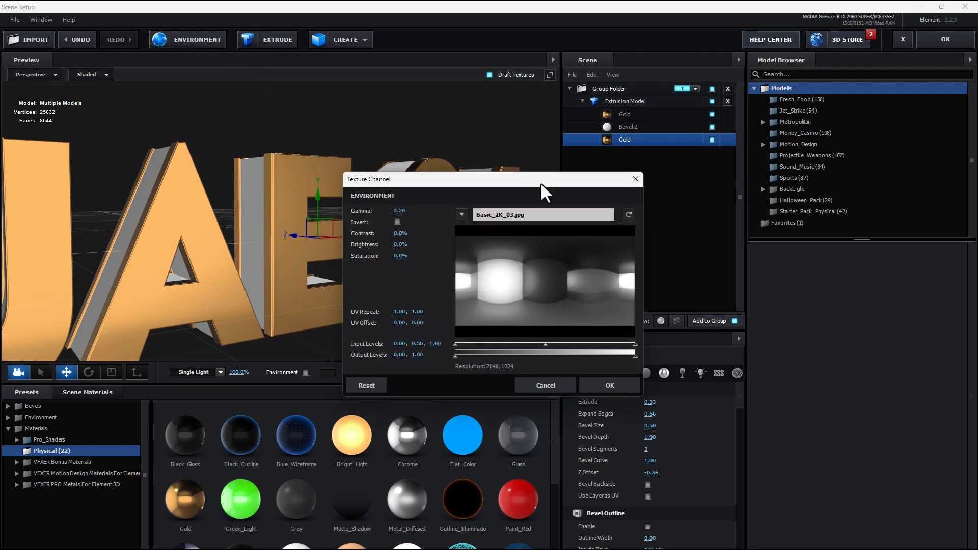
{"action": "left_click", "coordinate": [543, 216]}
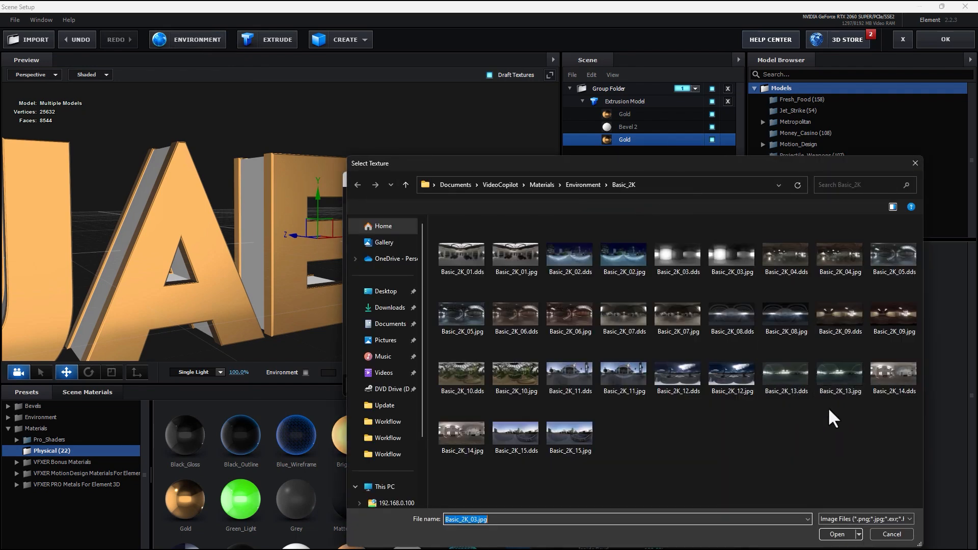
{"action": "double_click", "coordinate": [884, 365]}
{"action": "left_click", "coordinate": [609, 384]}
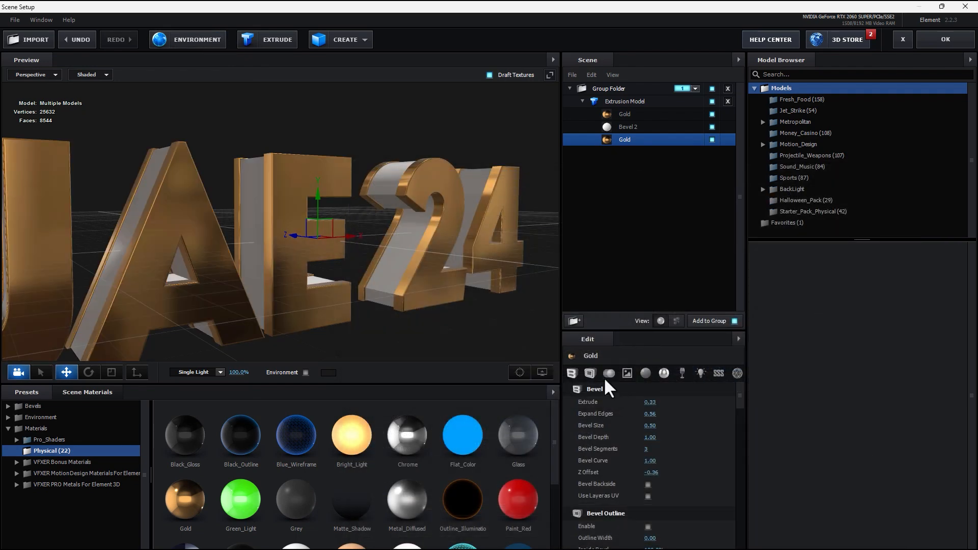
Switch the scene lighting to the 360 preset and orbit to inspect the gold letters.
{"action": "left_click", "coordinate": [211, 374]}
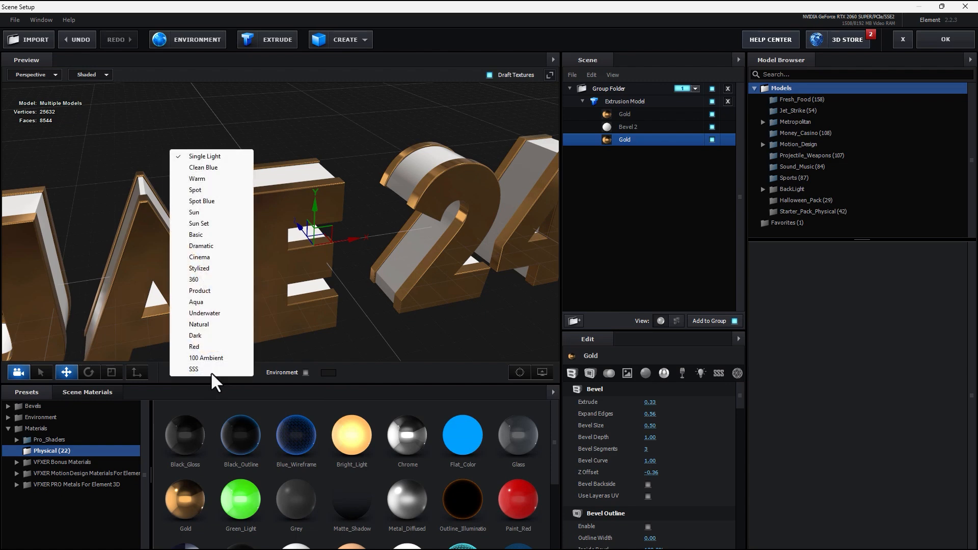
{"action": "left_click", "coordinate": [208, 280]}
{"action": "left_click_drag", "start_coordinate": [274, 304], "coordinate": [450, 296]}
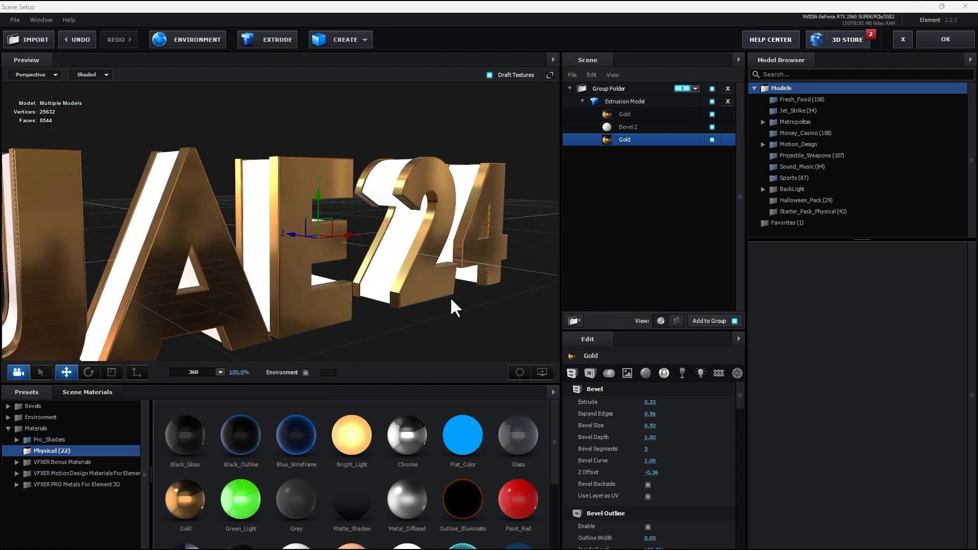
{"action": "left_click_drag", "start_coordinate": [553, 278], "coordinate": [507, 279]}
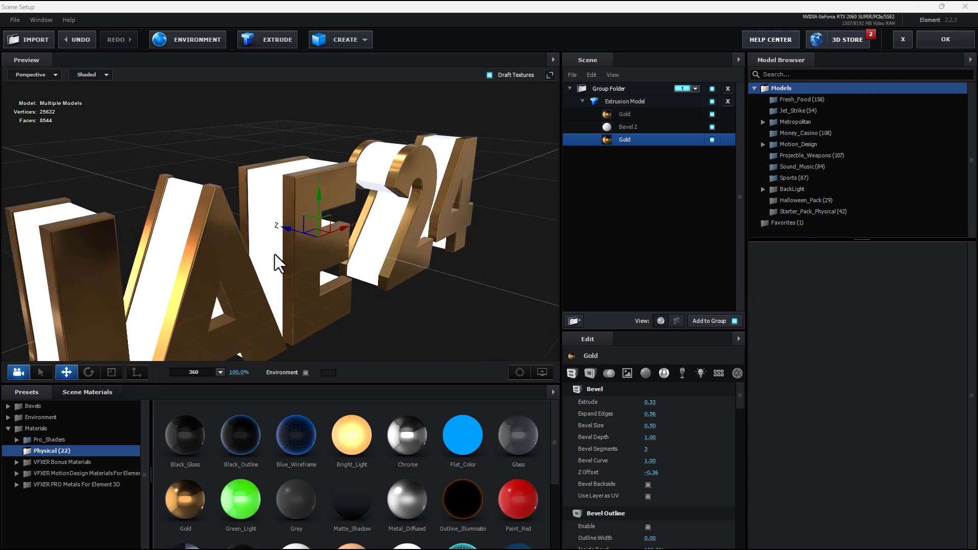
{"action": "left_click_drag", "start_coordinate": [275, 254], "coordinate": [271, 211]}
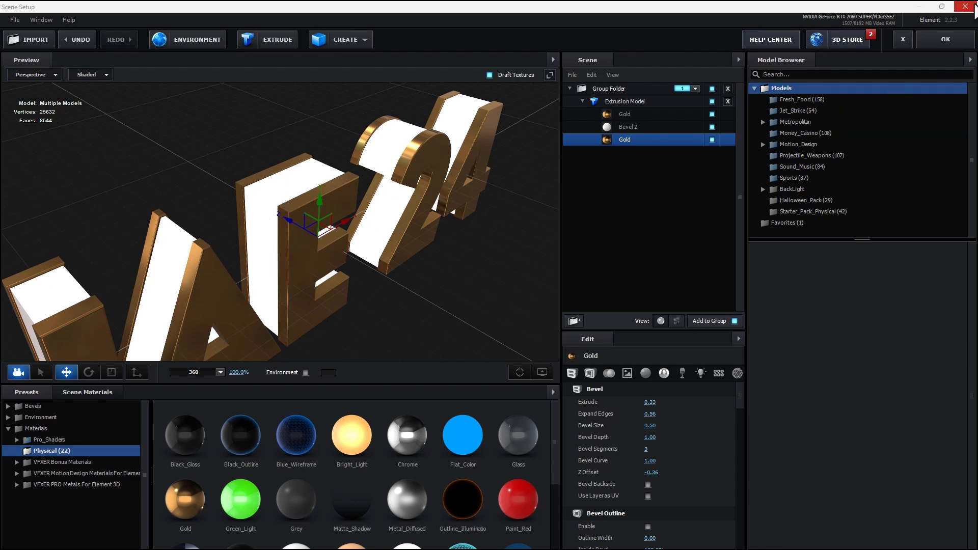
Create a new 500x500 composition named Pattern.
{"action": "left_click", "coordinate": [947, 36]}
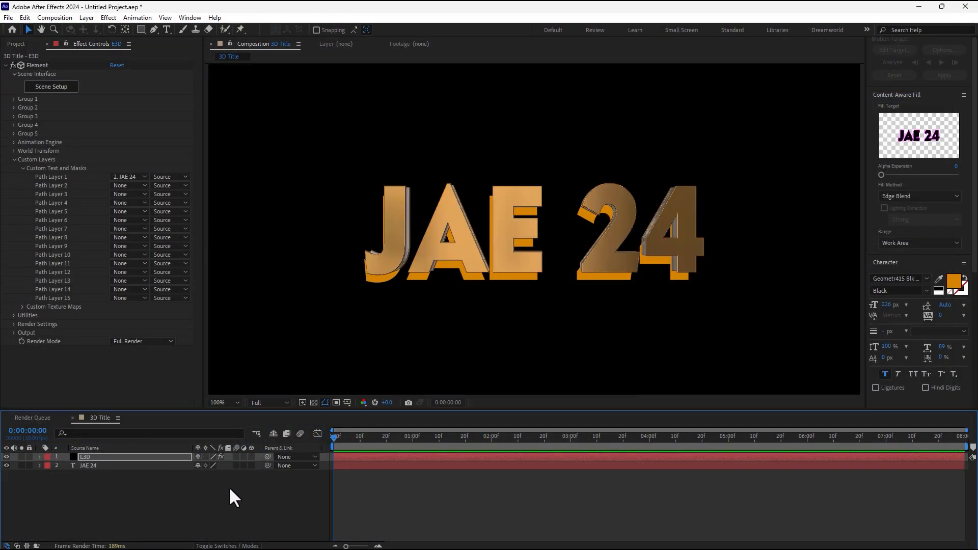
{"action": "key", "text": "ctrl+n"}
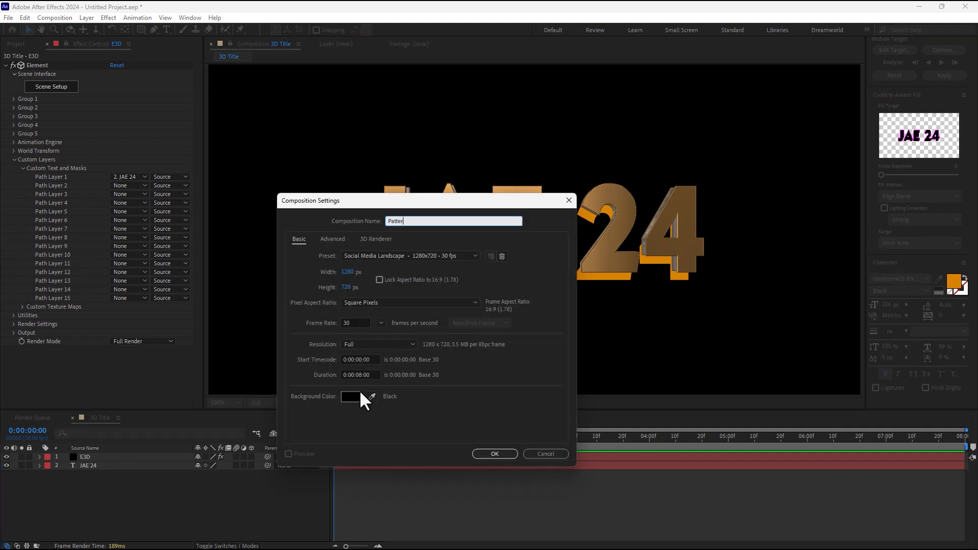
{"action": "left_click", "coordinate": [351, 274]}
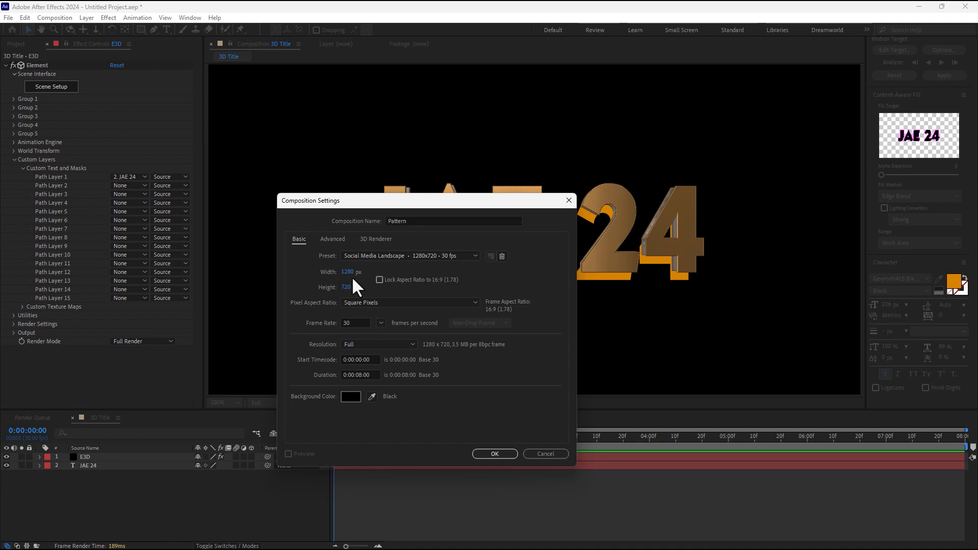
{"action": "type", "text": "500"}
{"action": "key", "text": "Tab"}
{"action": "type", "text": "500"}
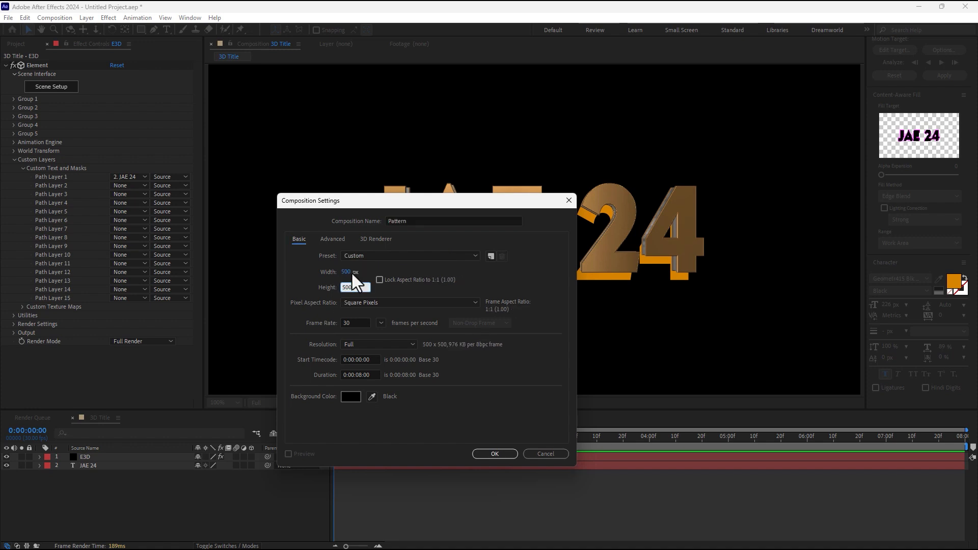
{"action": "left_click", "coordinate": [509, 453]}
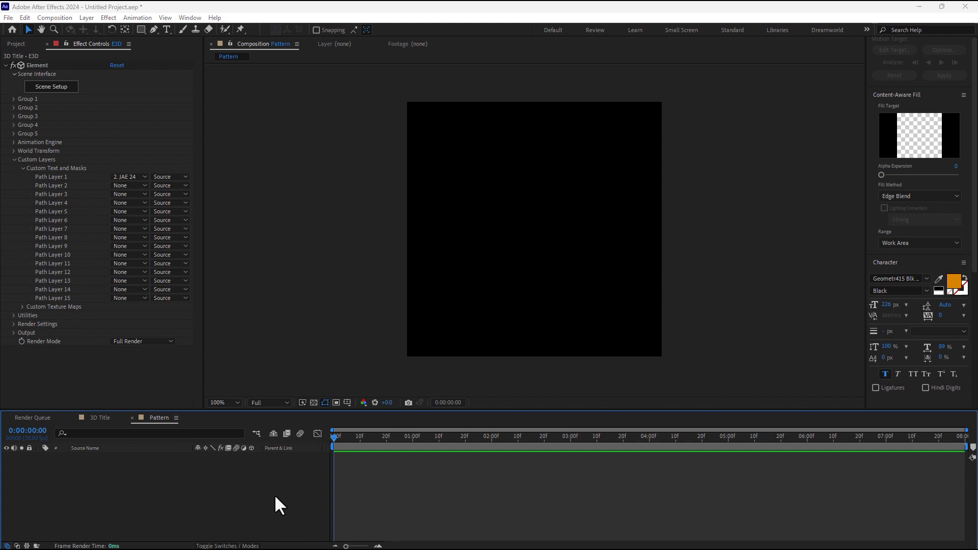
Add a black solid named Pattern and switch to the Effects workspace.
{"action": "key", "text": "ctrl+y"}
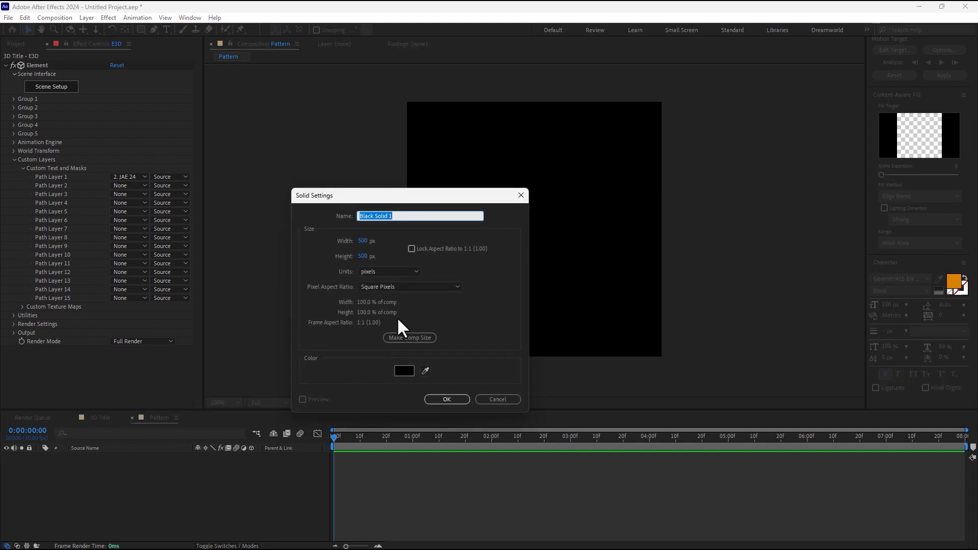
{"action": "type", "text": "Pattern"}
{"action": "key", "text": "Return"}
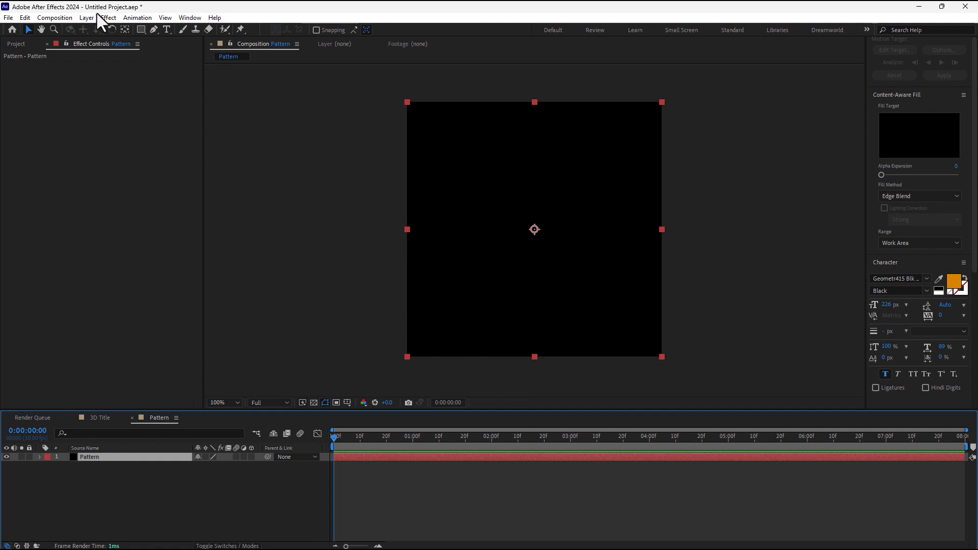
{"action": "scroll", "coordinate": [968, 229], "scroll_direction": "up", "scroll_amount": 5}
{"action": "scroll", "coordinate": [957, 306], "scroll_direction": "down", "scroll_amount": 5}
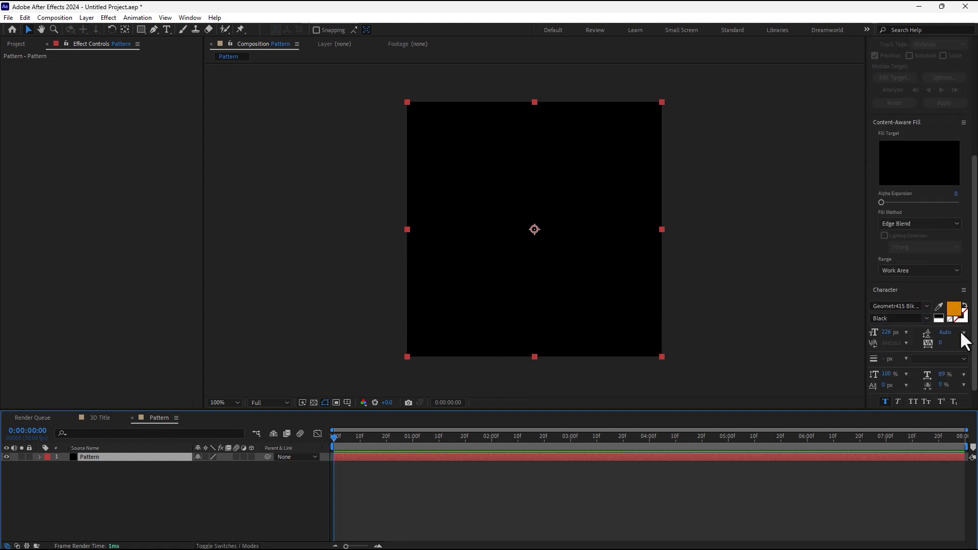
{"action": "scroll", "coordinate": [949, 384], "scroll_direction": "up", "scroll_amount": 5}
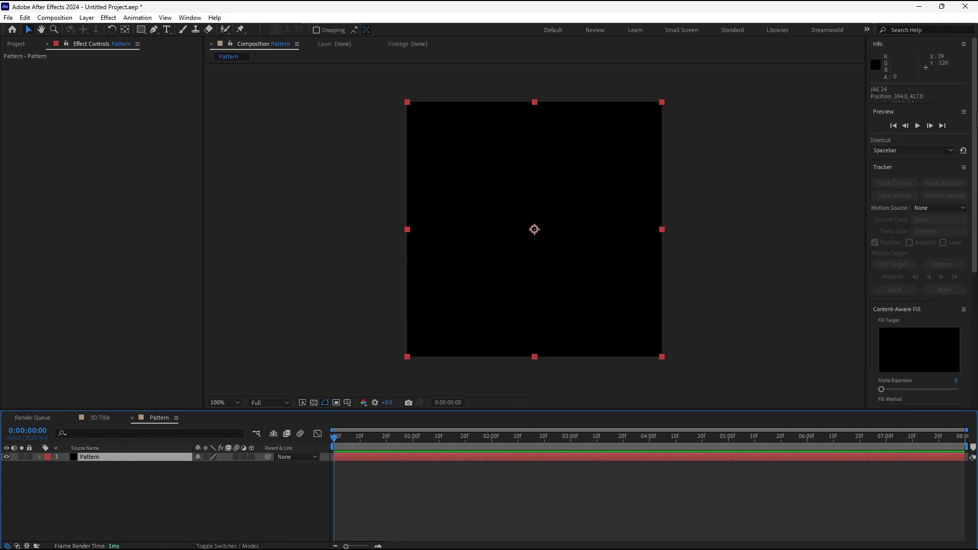
{"action": "left_click", "coordinate": [866, 30]}
{"action": "left_click", "coordinate": [889, 85]}
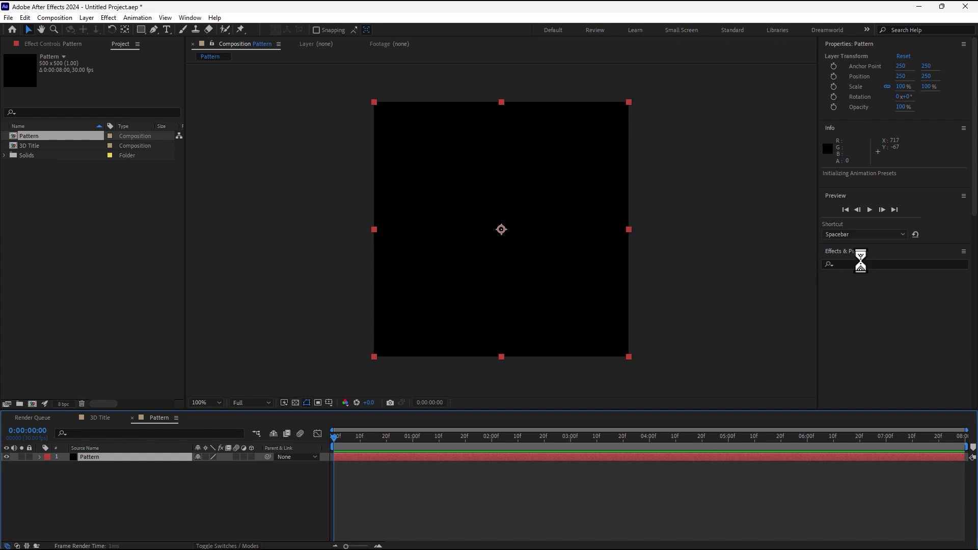
Apply Fractal Noise to the Pattern solid.
{"action": "left_click", "coordinate": [889, 263]}
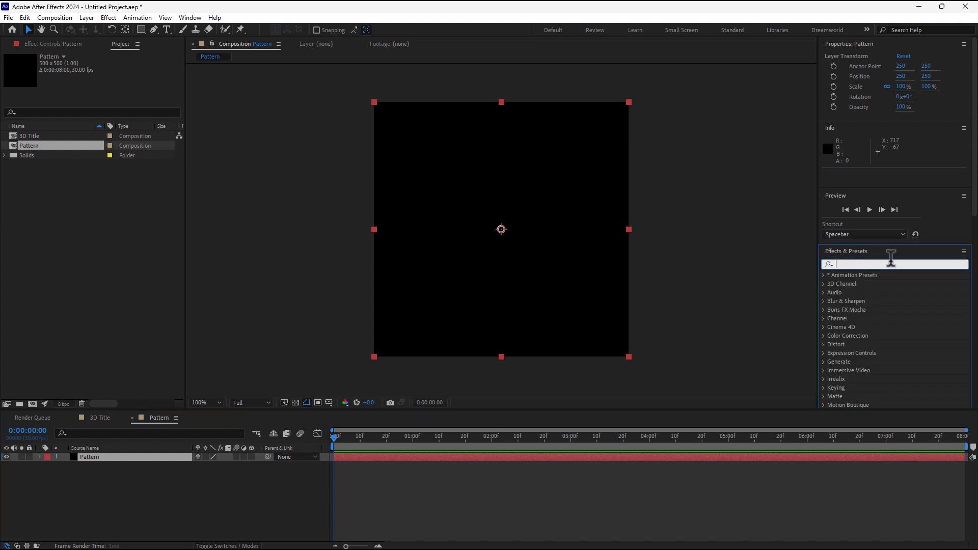
{"action": "type", "text": "fractal"}
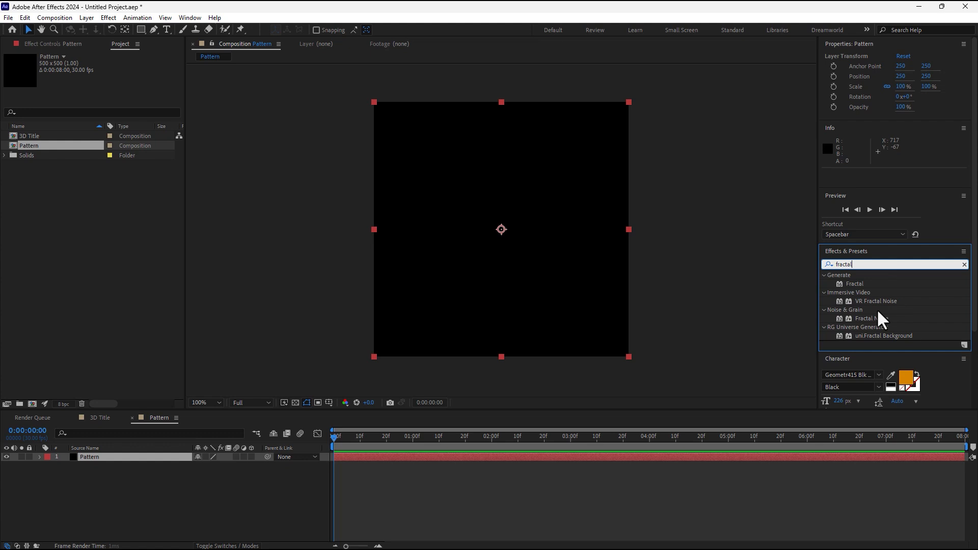
{"action": "double_click", "coordinate": [879, 319]}
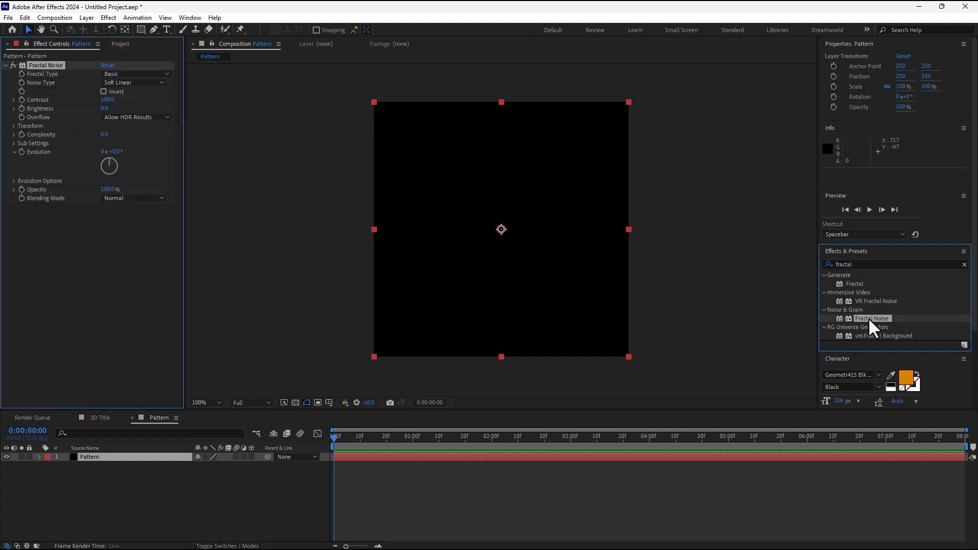
{"action": "left_click", "coordinate": [127, 76]}
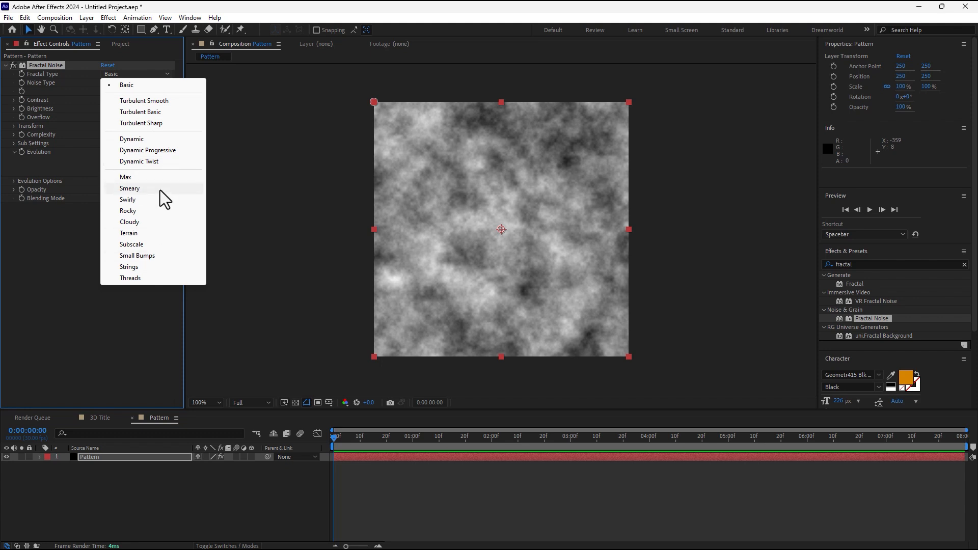
{"action": "left_click", "coordinate": [136, 323]}
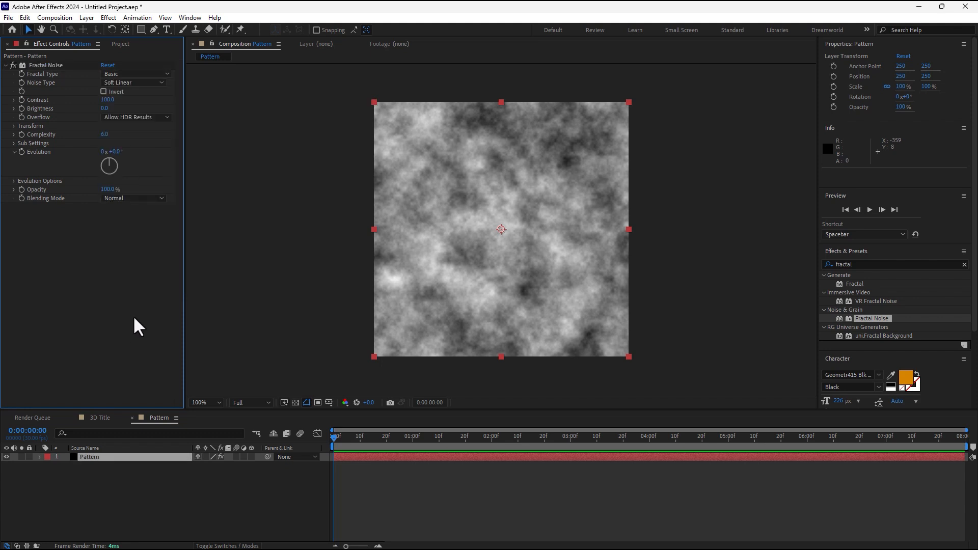
Set the Fractal Noise Noise Type to Block after trying Linear and Spline.
{"action": "left_click", "coordinate": [129, 83]}
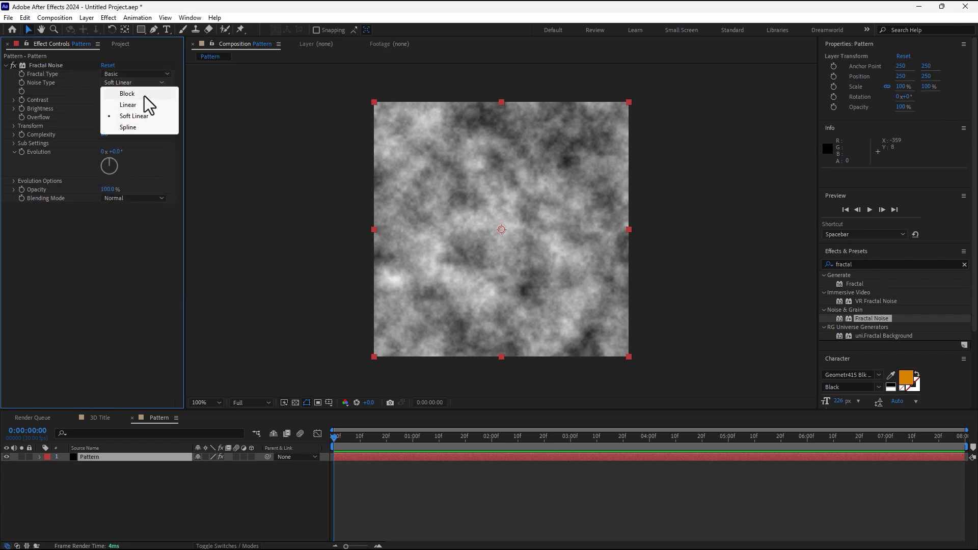
{"action": "left_click", "coordinate": [137, 90]}
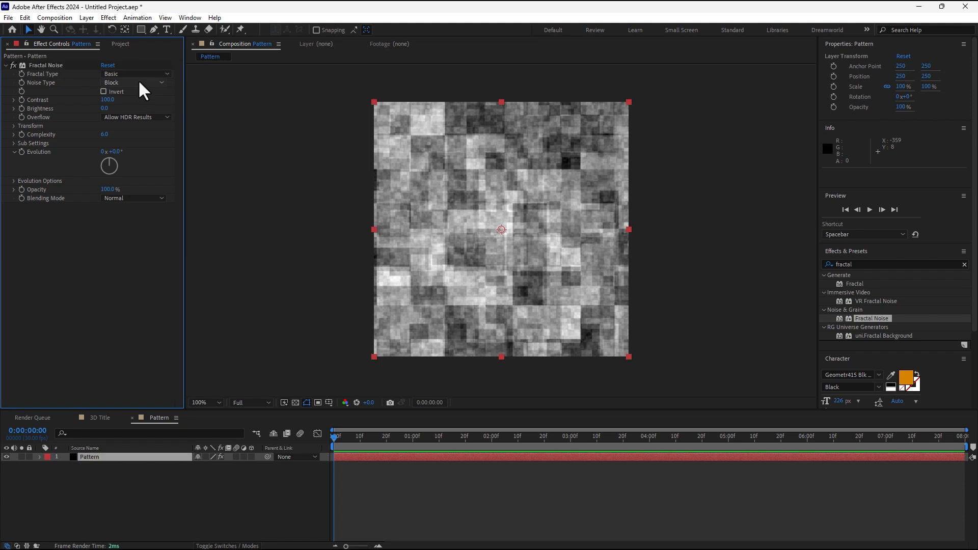
{"action": "left_click", "coordinate": [140, 84]}
{"action": "left_click", "coordinate": [149, 105]}
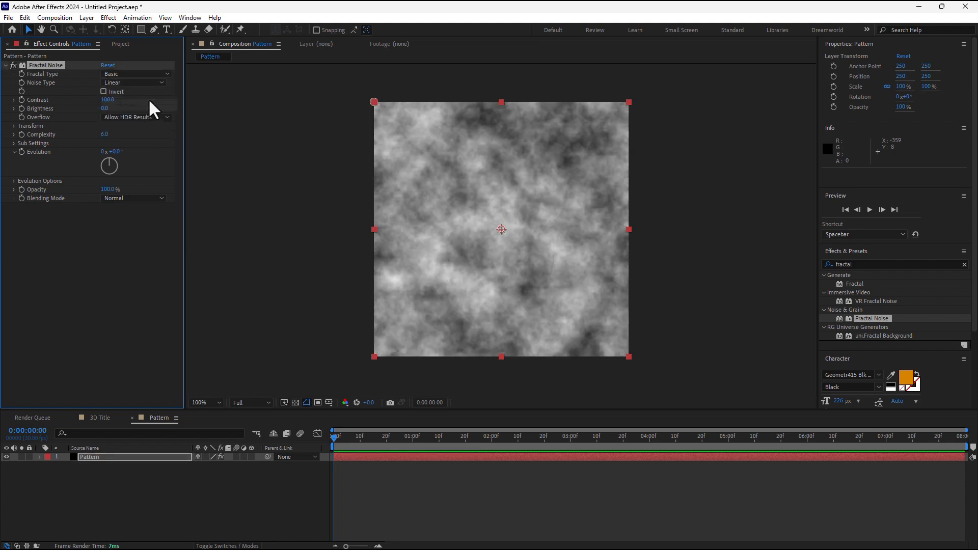
{"action": "left_click", "coordinate": [141, 84]}
{"action": "left_click", "coordinate": [136, 127]}
{"action": "left_click", "coordinate": [140, 84]}
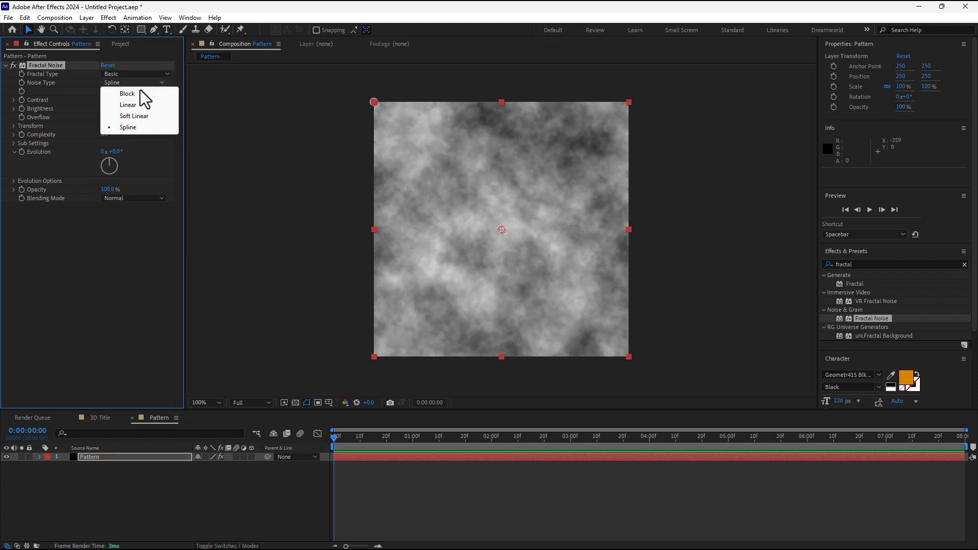
{"action": "left_click", "coordinate": [142, 117]}
{"action": "left_click", "coordinate": [127, 93]}
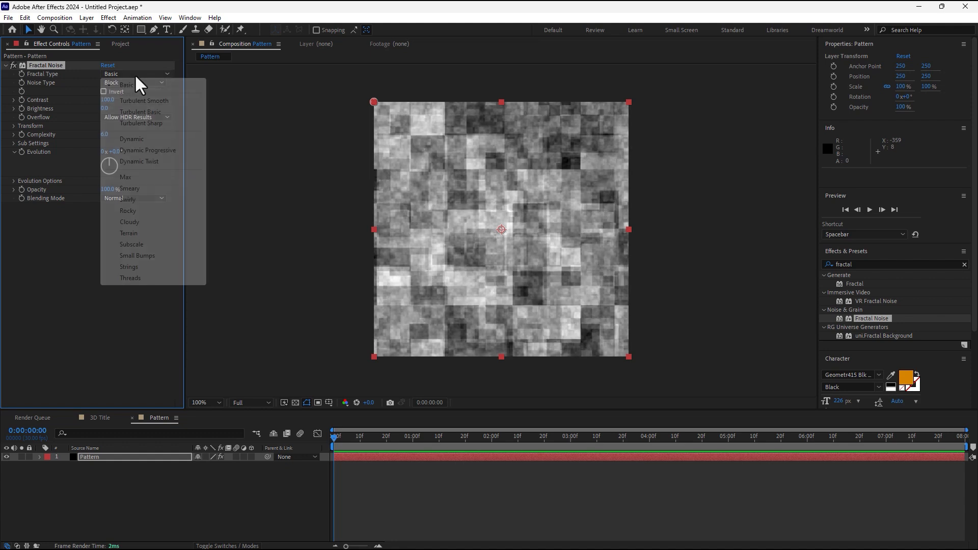
Set Fractal Type to Max after trying Dynamic and Turbulent Basic.
{"action": "left_click", "coordinate": [135, 74]}
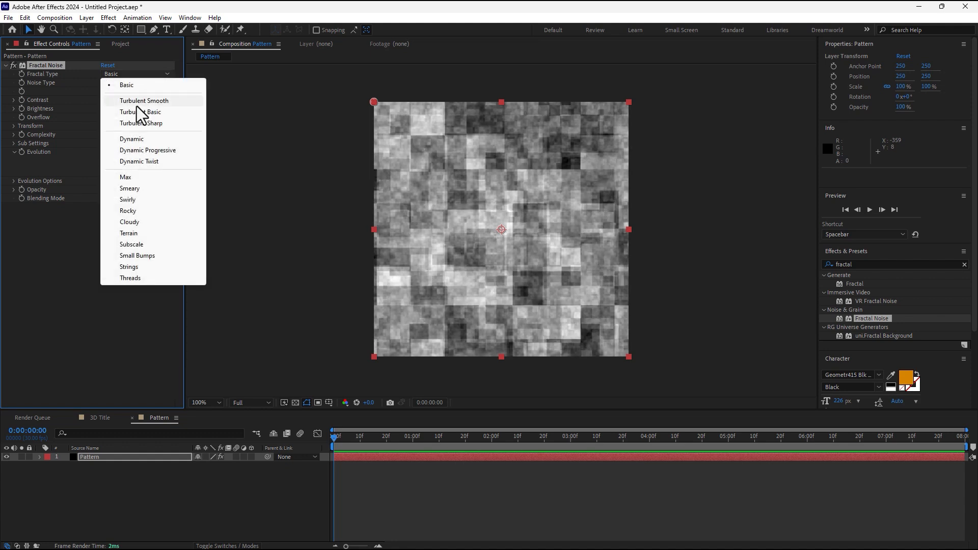
{"action": "left_click", "coordinate": [139, 139]}
{"action": "left_click", "coordinate": [140, 75]}
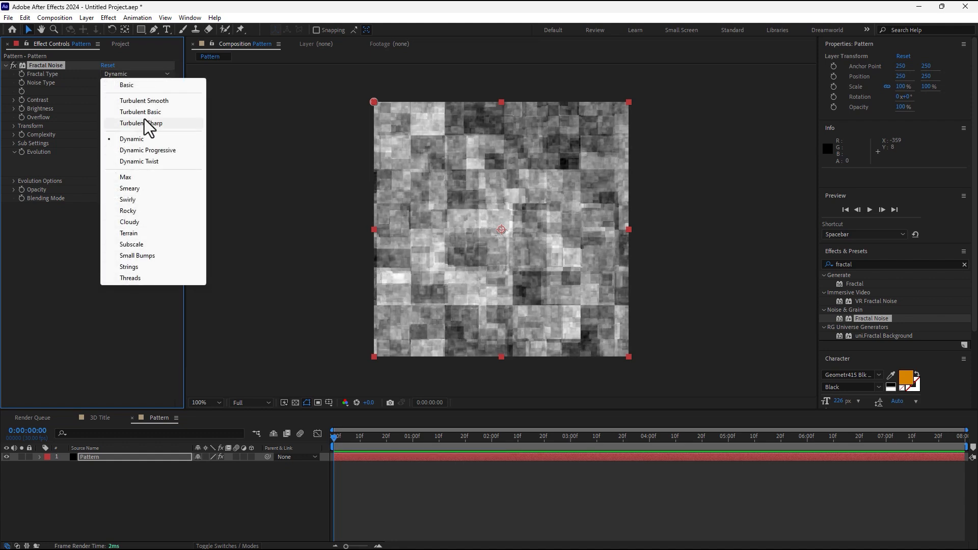
{"action": "left_click", "coordinate": [159, 112]}
{"action": "left_click", "coordinate": [158, 75]}
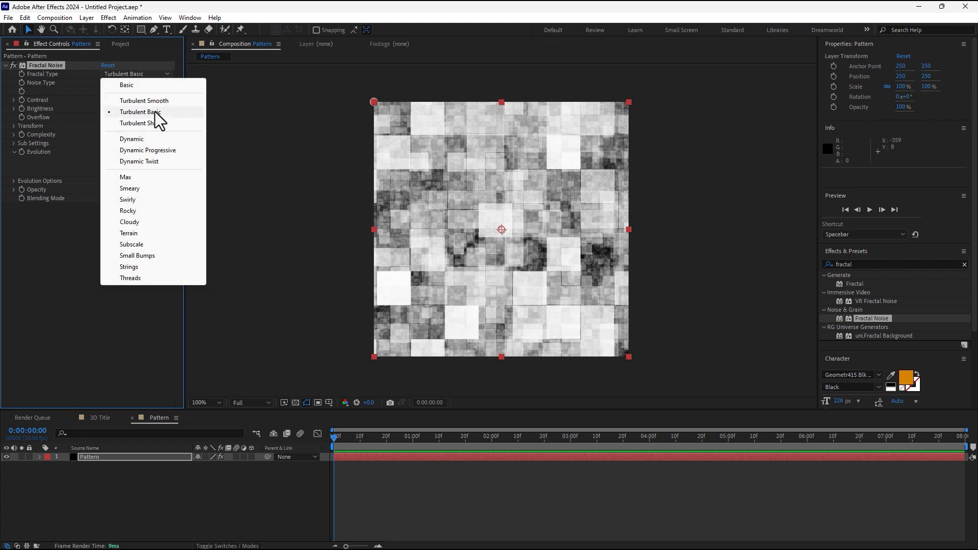
{"action": "left_click", "coordinate": [147, 178]}
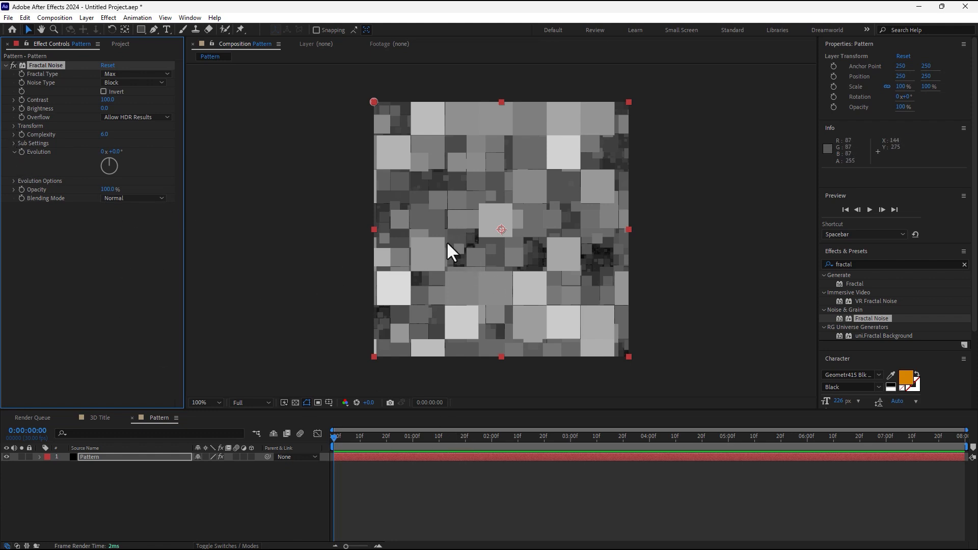
Keyframe Evolution from 0 at the start to 1x at the end.
{"action": "left_click", "coordinate": [22, 152]}
{"action": "key", "text": "End"}
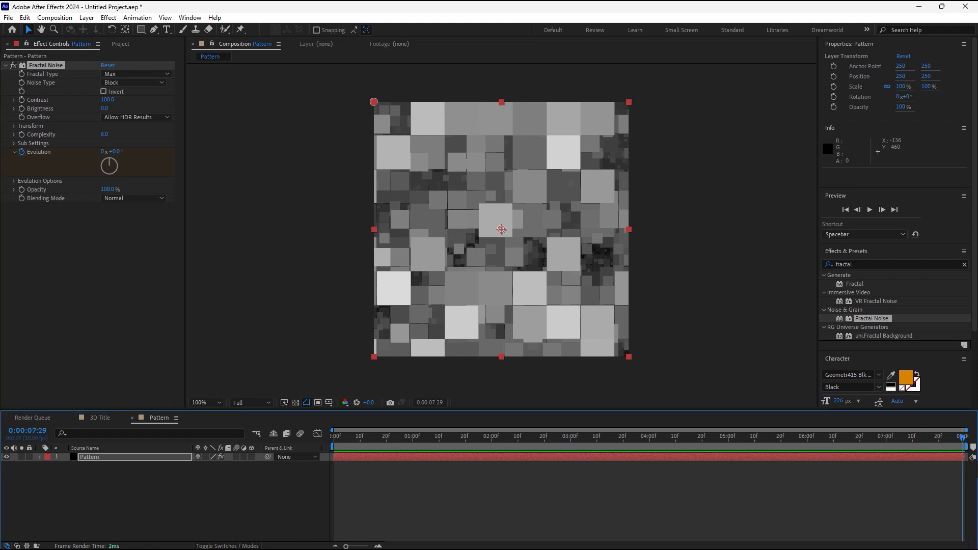
{"action": "left_click", "coordinate": [103, 152]}
{"action": "type", "text": "1"}
{"action": "key", "text": "Return"}
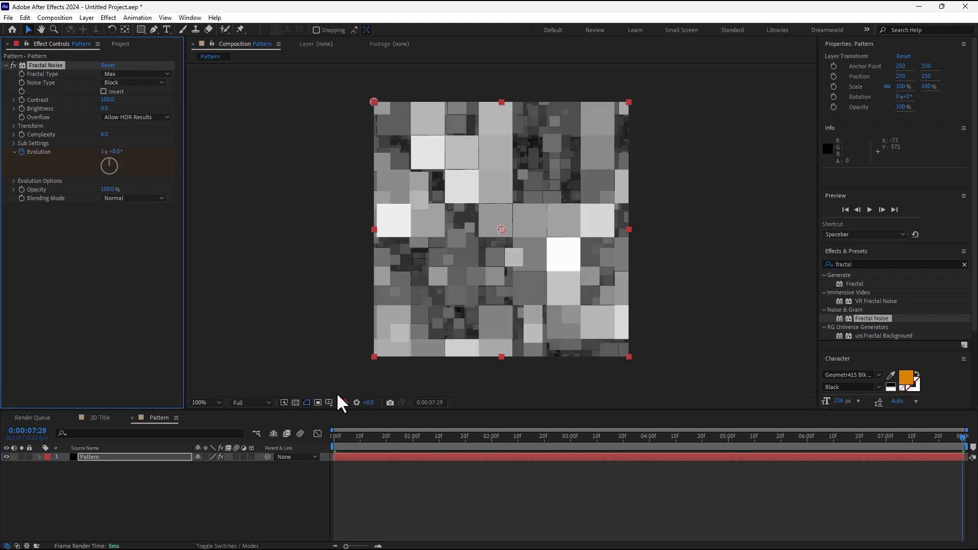
{"action": "left_click_drag", "start_coordinate": [413, 437], "coordinate": [392, 449]}
{"action": "left_click", "coordinate": [88, 454]}
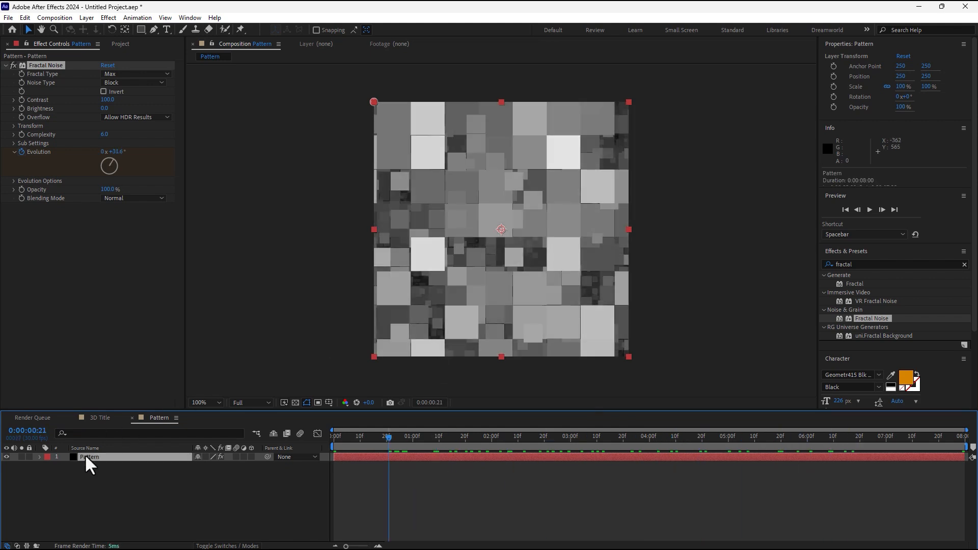
{"action": "left_click", "coordinate": [871, 264]}
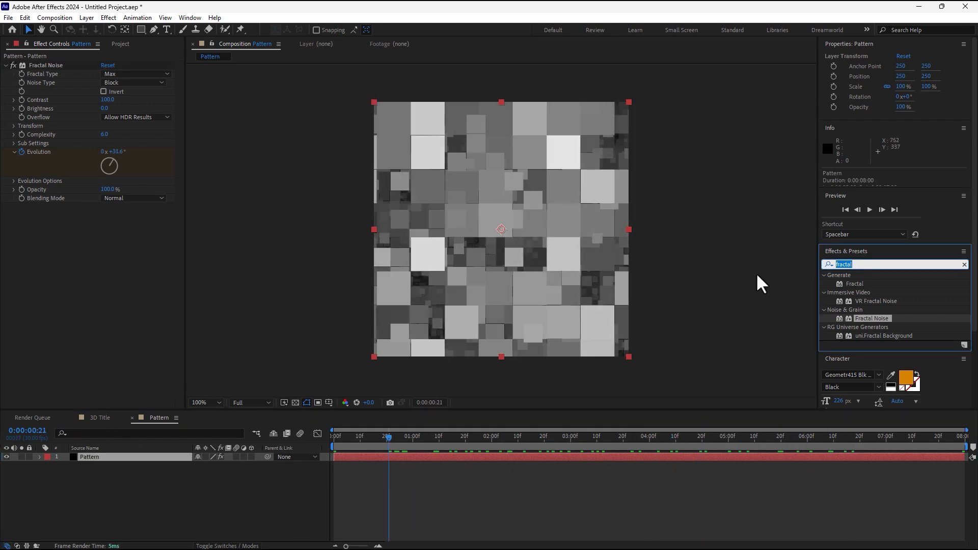
Tint the Pattern layer orange with Hue/Saturation, turning Colorize on at saturation 100.
{"action": "type", "text": "hue"}
{"action": "double_click", "coordinate": [863, 336]}
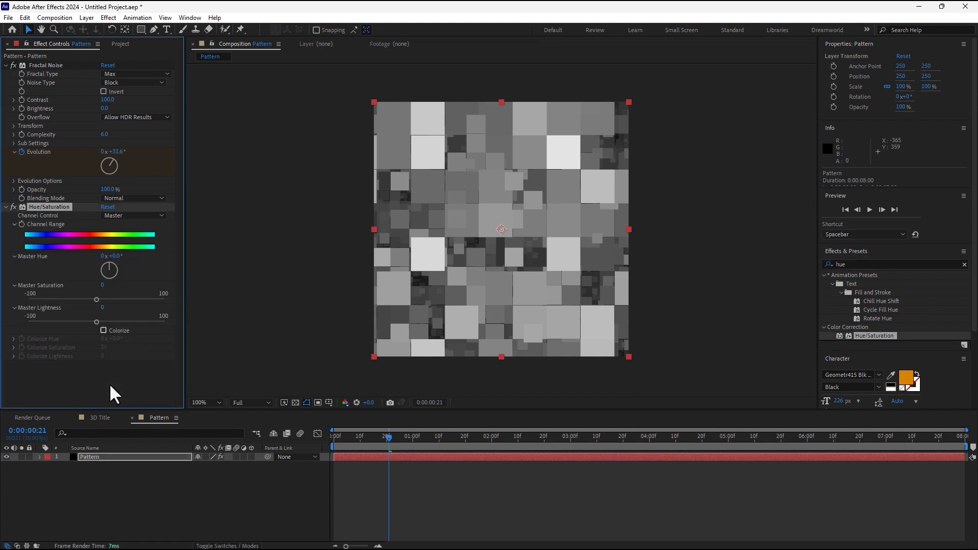
{"action": "left_click", "coordinate": [103, 330]}
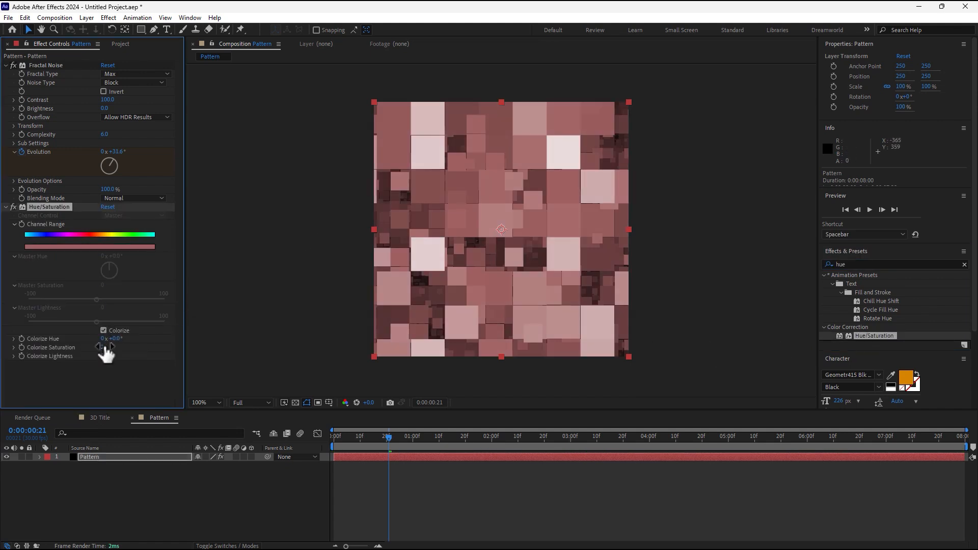
{"action": "left_click_drag", "start_coordinate": [106, 347], "coordinate": [127, 339]}
{"action": "left_click", "coordinate": [257, 475]}
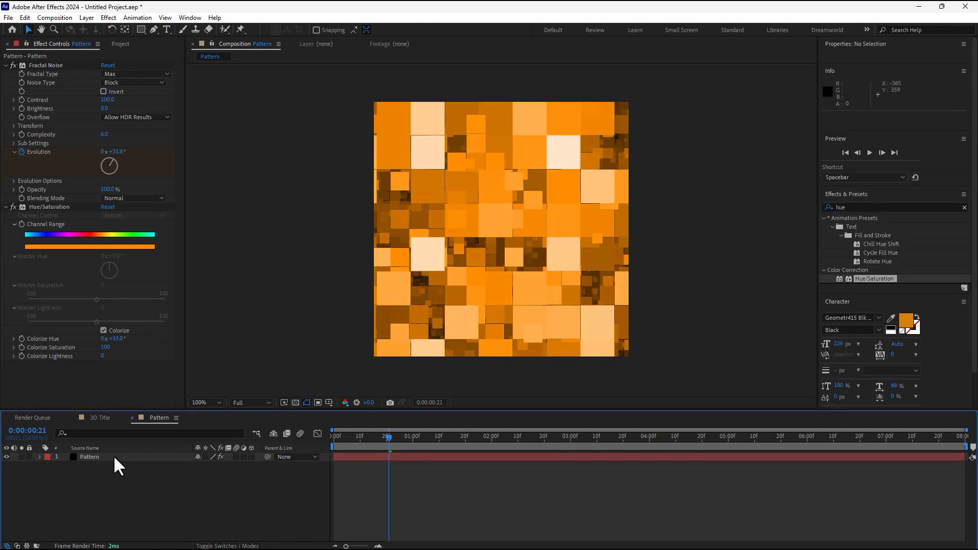
Place the Pattern comp in the 3D Title comp as layer 3 and hide it.
{"action": "left_click", "coordinate": [100, 417]}
{"action": "left_click", "coordinate": [120, 44]}
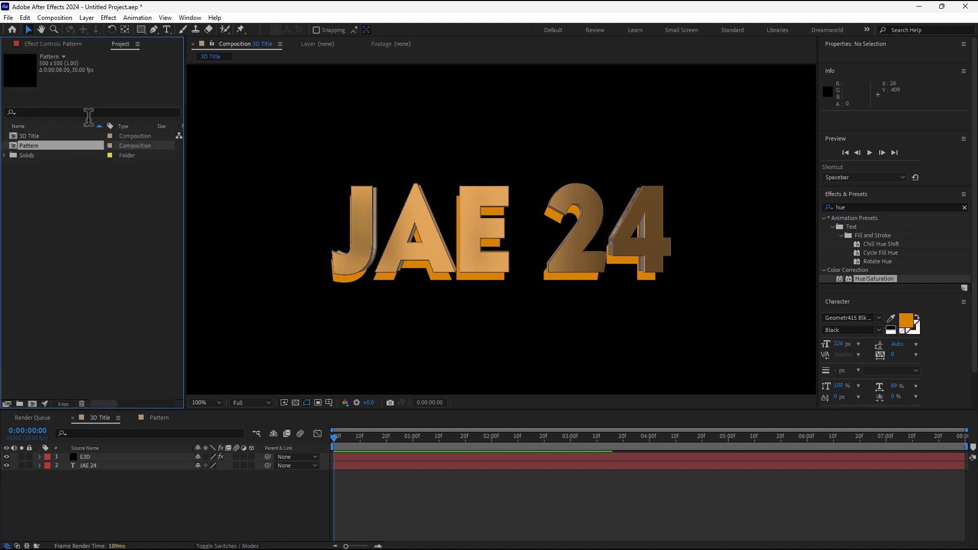
{"action": "left_click_drag", "start_coordinate": [32, 146], "coordinate": [91, 504]}
{"action": "left_click", "coordinate": [7, 474]}
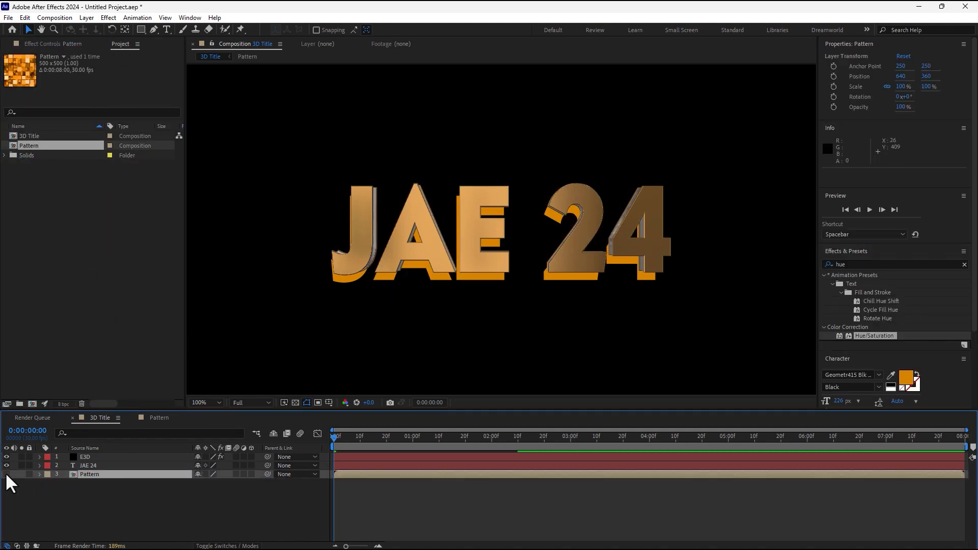
{"action": "left_click", "coordinate": [88, 458]}
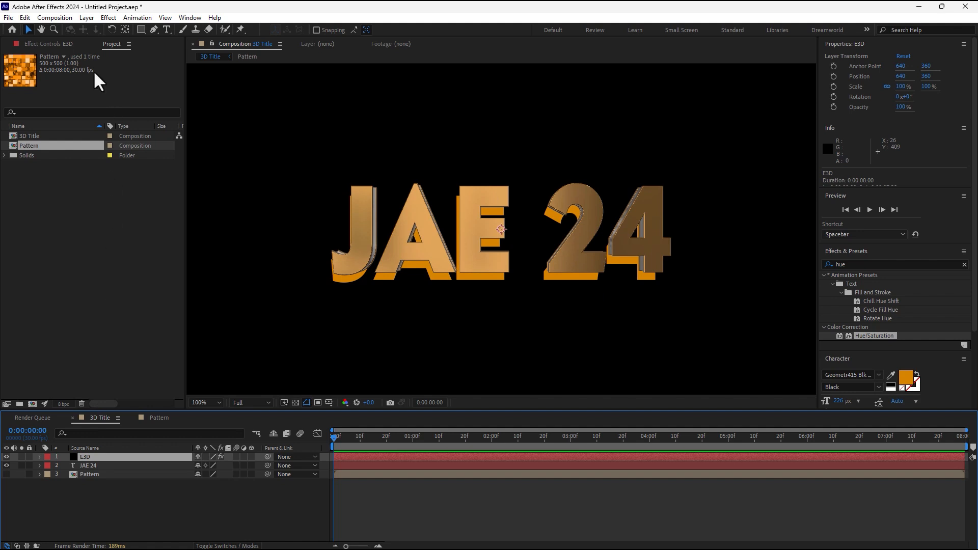
Set the Element effect's Custom Texture Maps Layer 1 to 3. Pattern.
{"action": "left_click", "coordinate": [52, 43]}
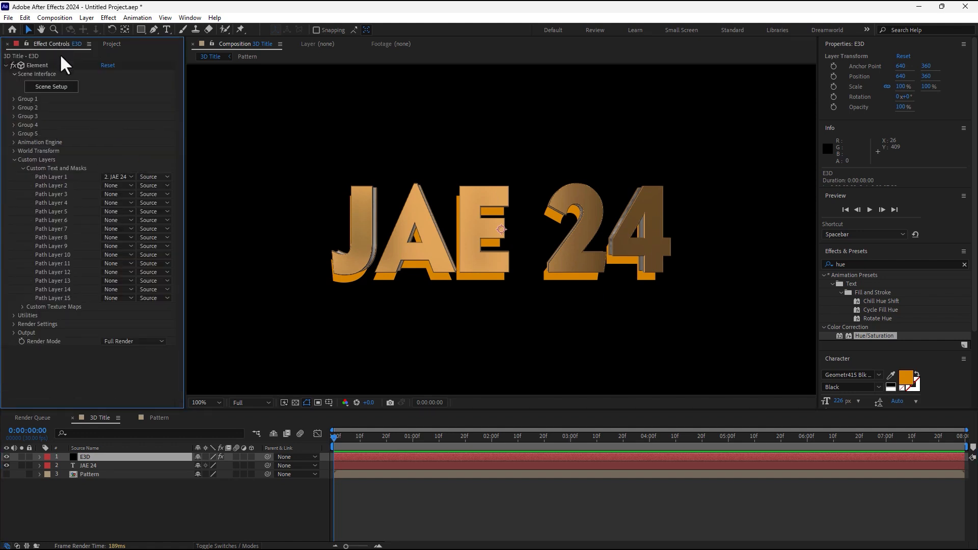
{"action": "left_click", "coordinate": [23, 169]}
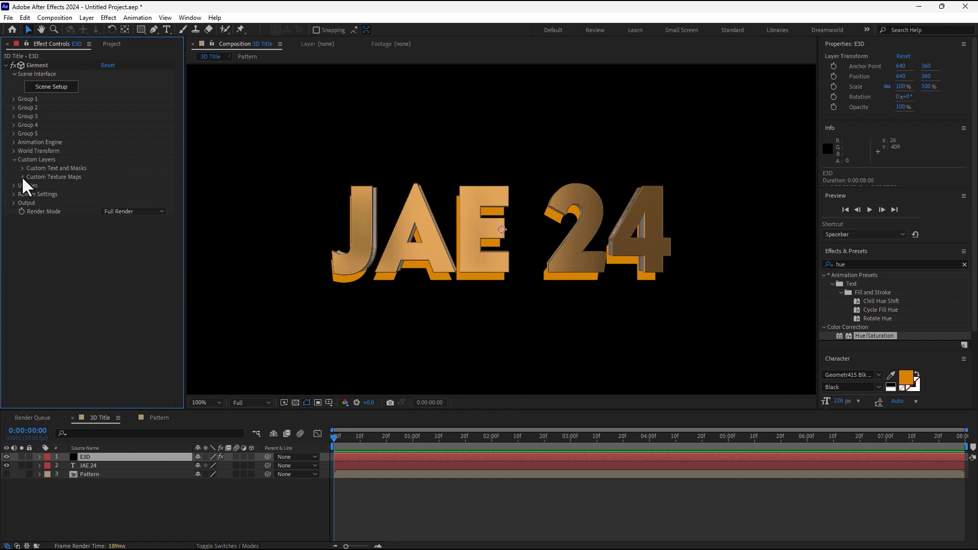
{"action": "left_click", "coordinate": [23, 177]}
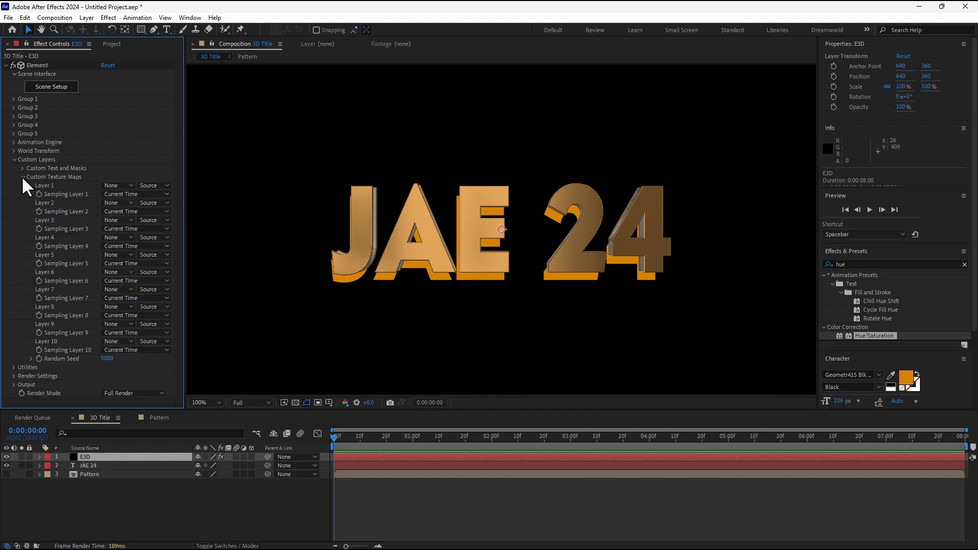
{"action": "left_click", "coordinate": [123, 187]}
{"action": "left_click", "coordinate": [140, 237]}
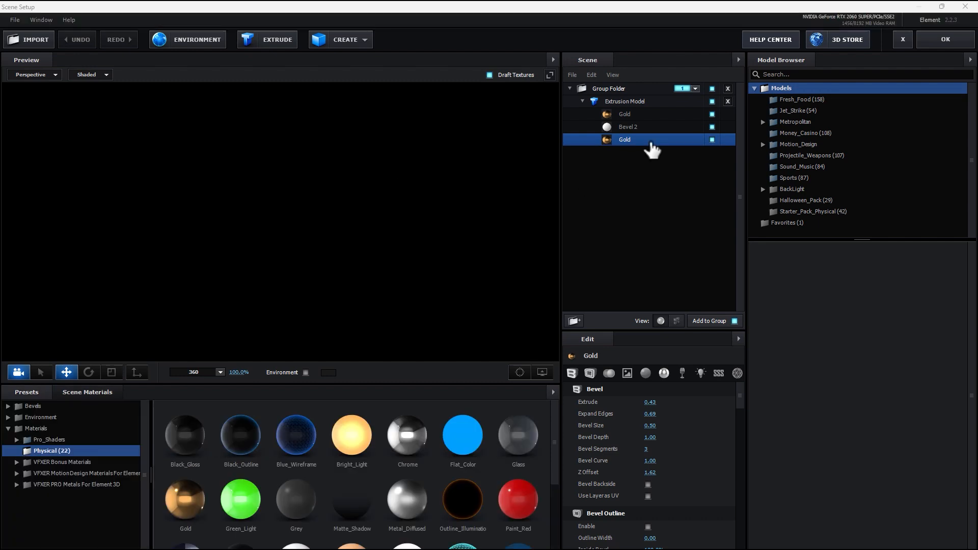
Replace the Bevel 2 material with the Paint_Red preset and open its Diffuse texture slot.
{"action": "left_click_drag", "start_coordinate": [428, 268], "coordinate": [416, 252]}
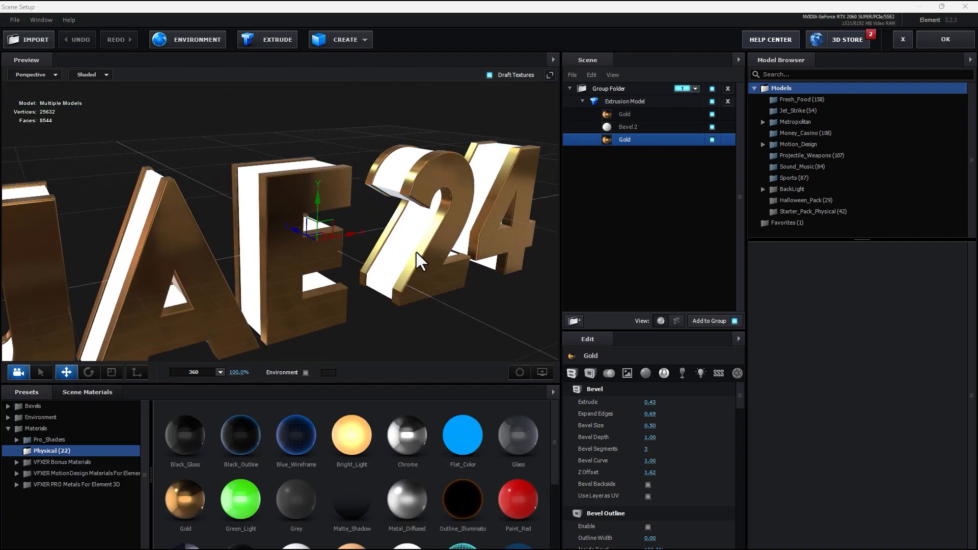
{"action": "left_click", "coordinate": [632, 125]}
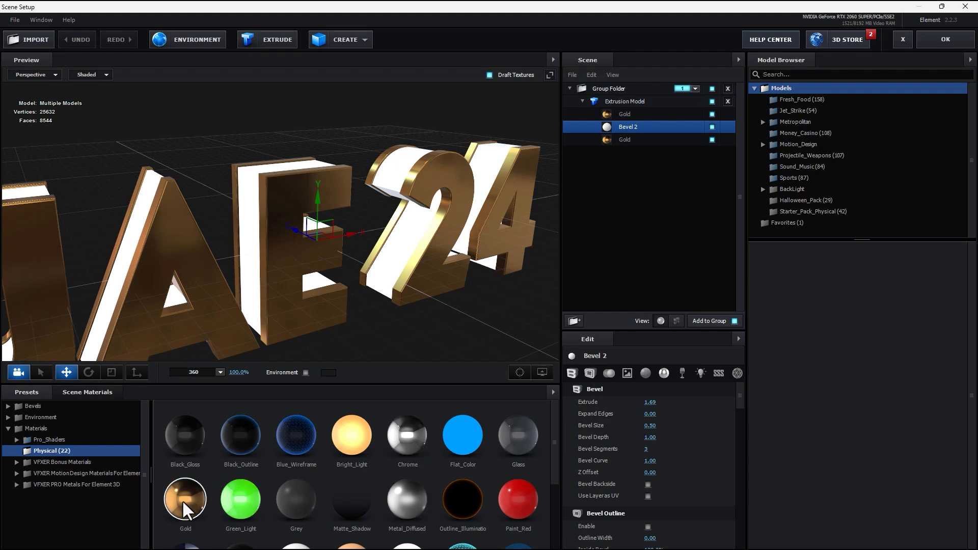
{"action": "left_click_drag", "start_coordinate": [516, 496], "coordinate": [643, 121]}
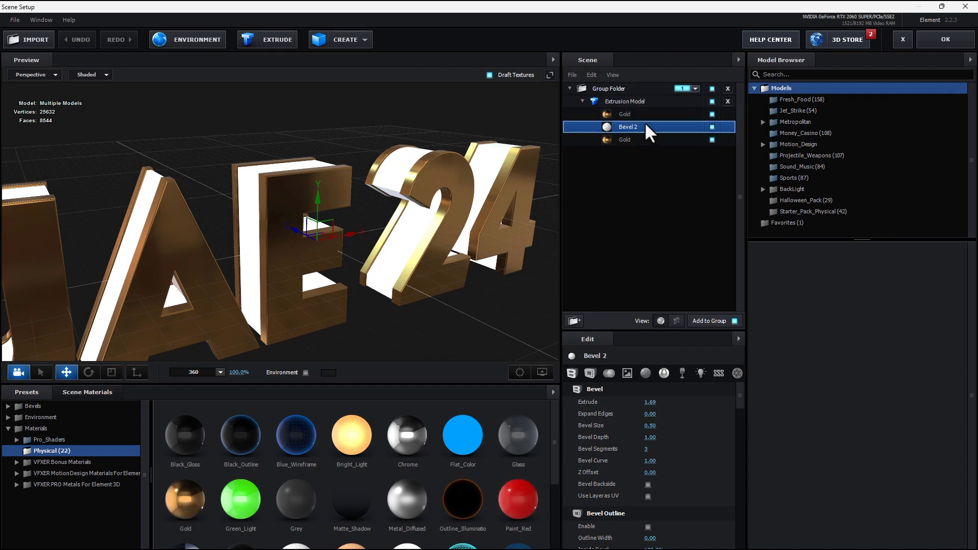
{"action": "left_click", "coordinate": [627, 373]}
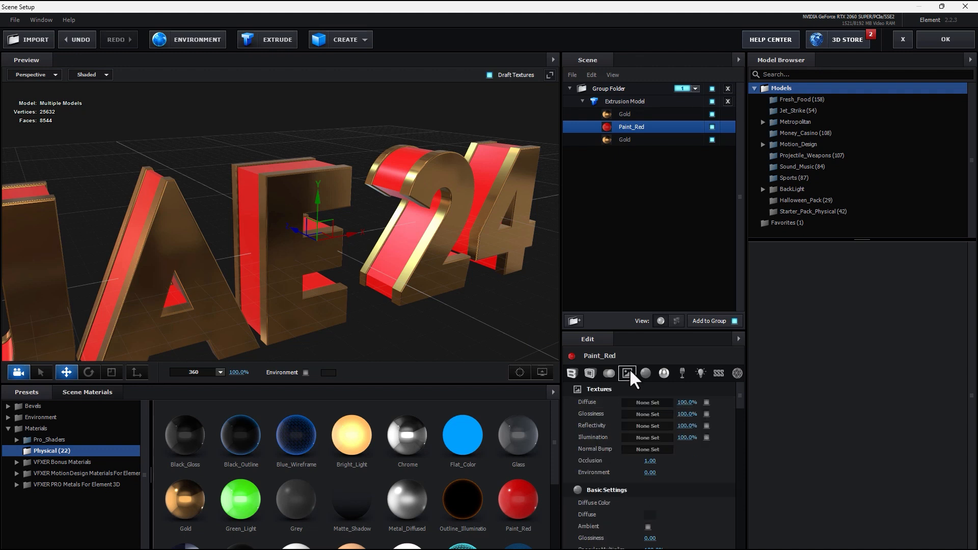
{"action": "left_click", "coordinate": [645, 402]}
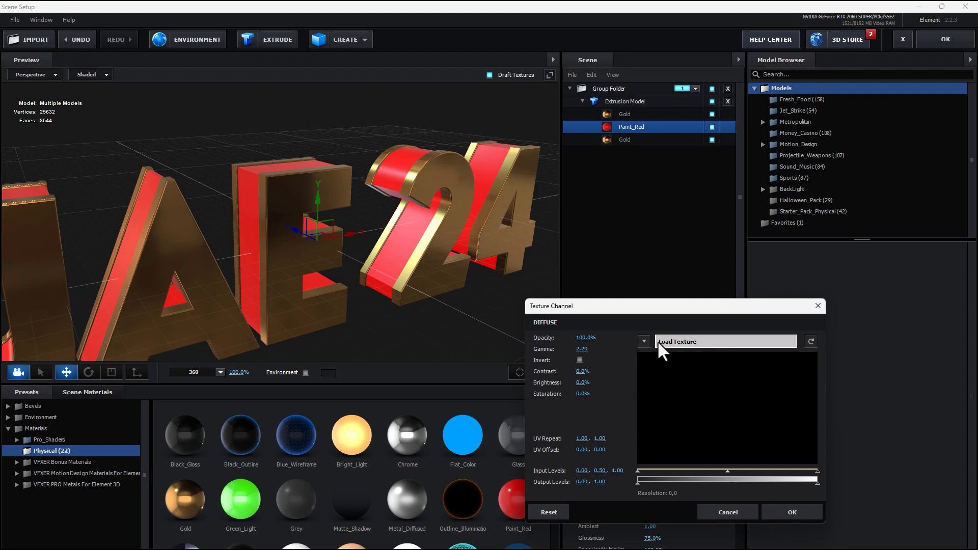
Map Custom Layer 1 as the Diffuse texture and set Diffuse Color to white.
{"action": "left_click", "coordinate": [643, 340]}
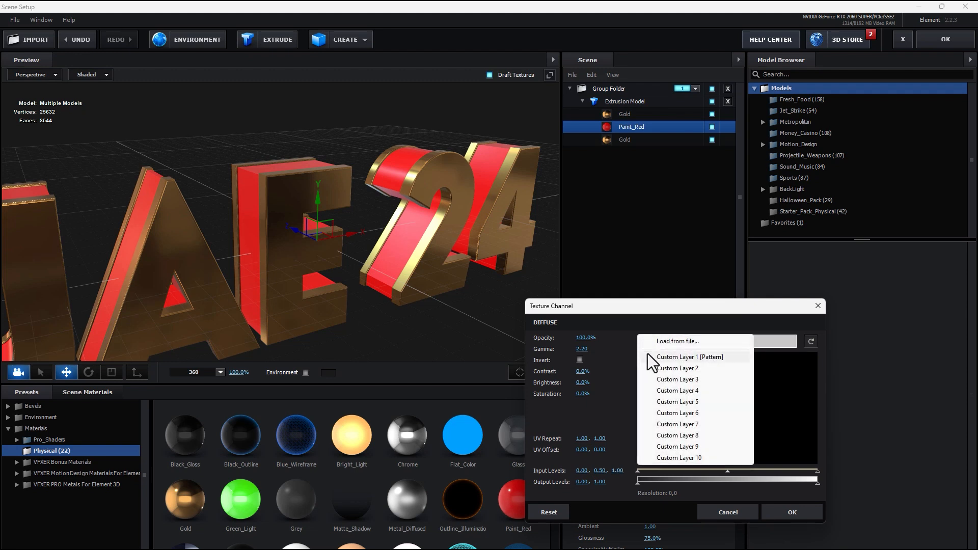
{"action": "left_click", "coordinate": [690, 357]}
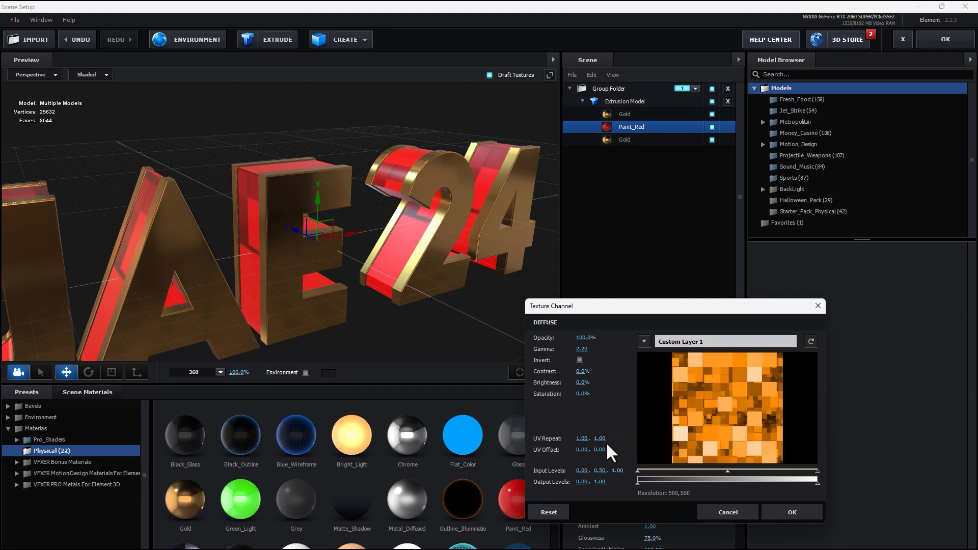
{"action": "left_click", "coordinate": [792, 512]}
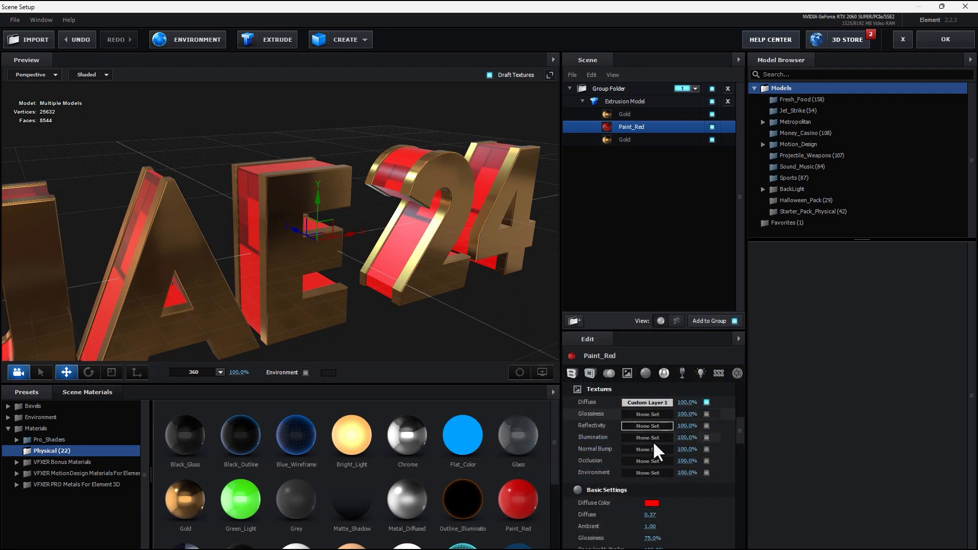
{"action": "left_click", "coordinate": [652, 499]}
{"action": "left_click_drag", "start_coordinate": [652, 479], "coordinate": [502, 301]}
{"action": "left_click", "coordinate": [731, 536]}
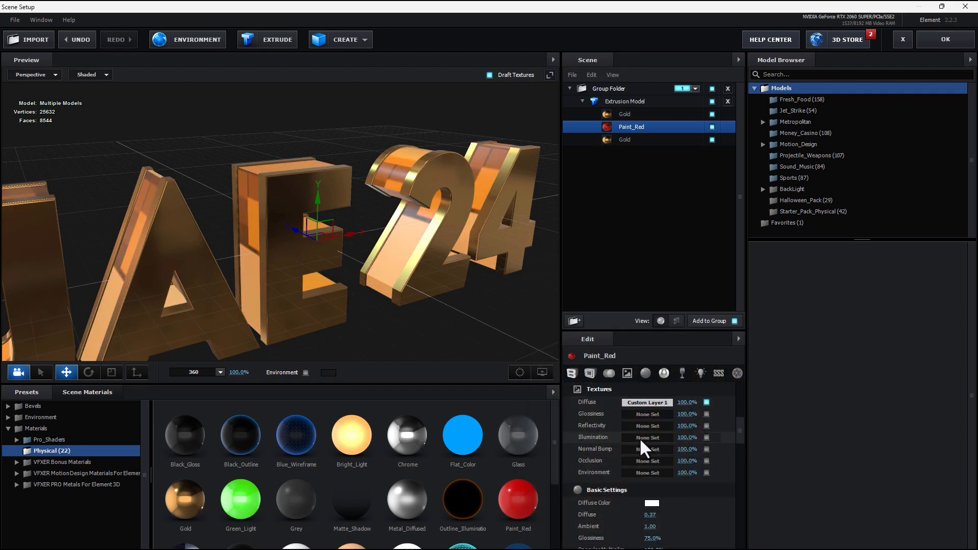
Tile the Diffuse texture at UV Repeat 6.93 by 6.02 and raise Diffuse to 1.29.
{"action": "left_click", "coordinate": [642, 405]}
{"action": "left_click_drag", "start_coordinate": [599, 436], "coordinate": [644, 448]}
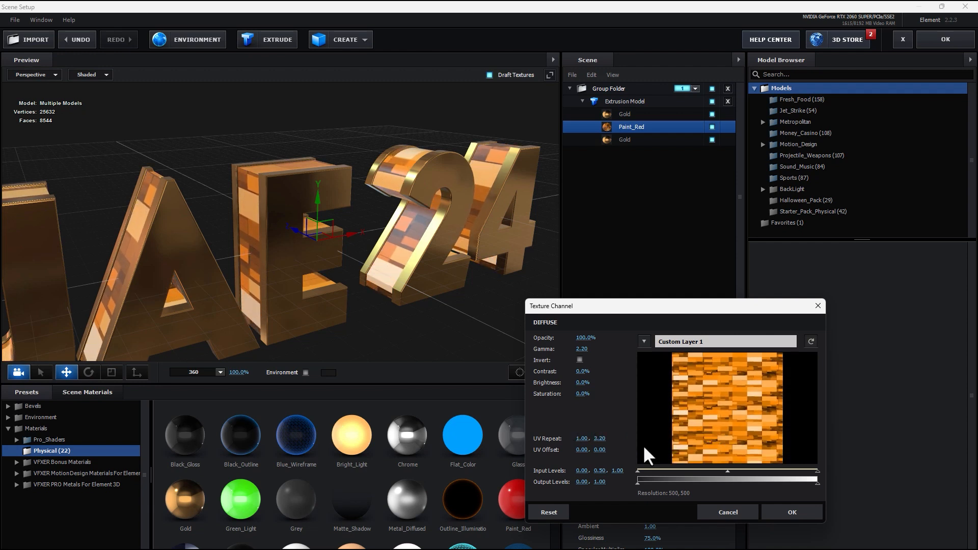
{"action": "left_click_drag", "start_coordinate": [581, 436], "coordinate": [670, 435]}
{"action": "left_click_drag", "start_coordinate": [601, 438], "coordinate": [726, 421]}
{"action": "left_click_drag", "start_coordinate": [584, 438], "coordinate": [772, 424]}
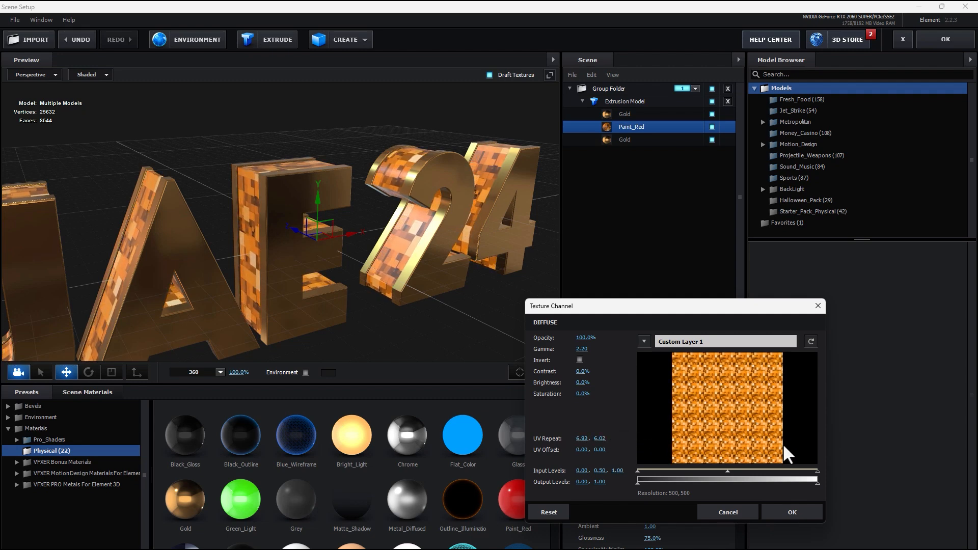
{"action": "left_click", "coordinate": [791, 511]}
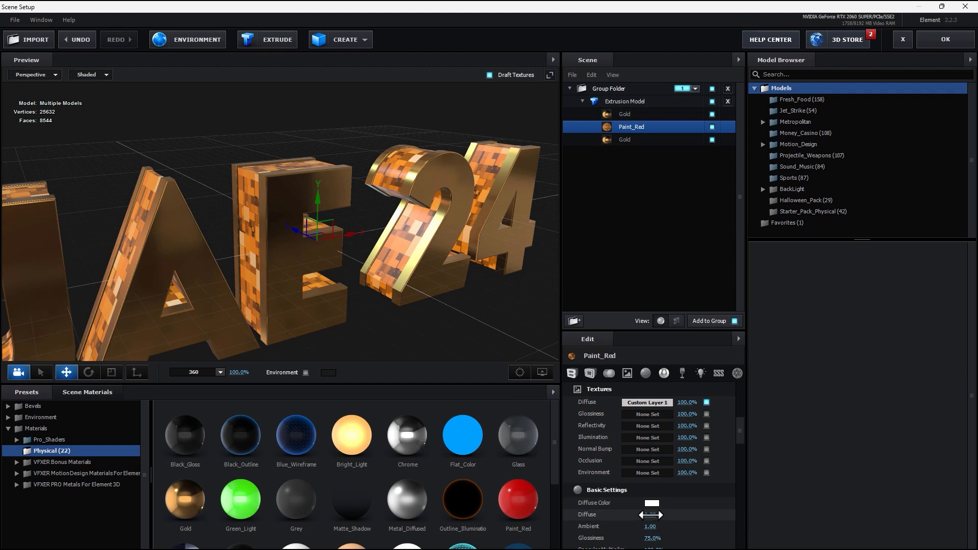
{"action": "left_click_drag", "start_coordinate": [650, 515], "coordinate": [764, 401]}
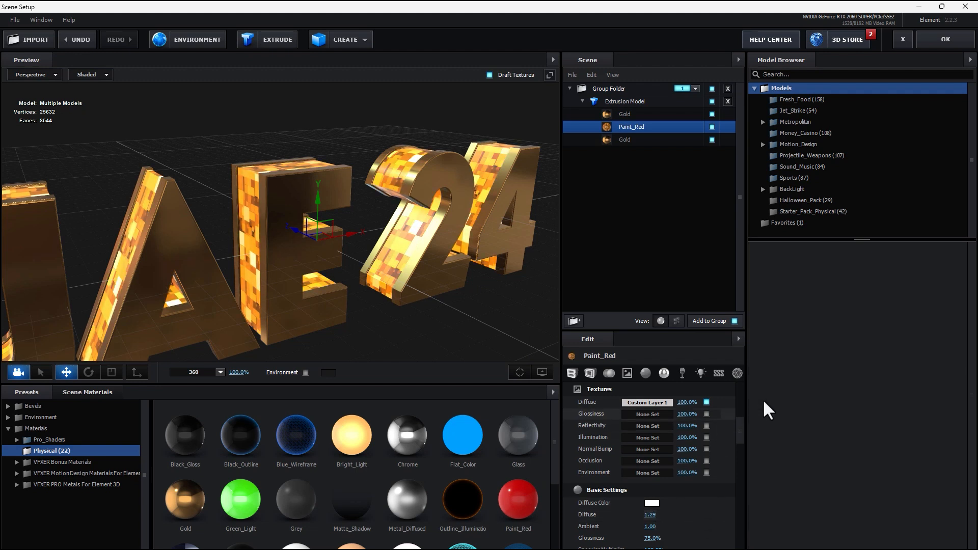
{"action": "scroll", "coordinate": [740, 431], "scroll_direction": "down", "scroll_amount": 1}
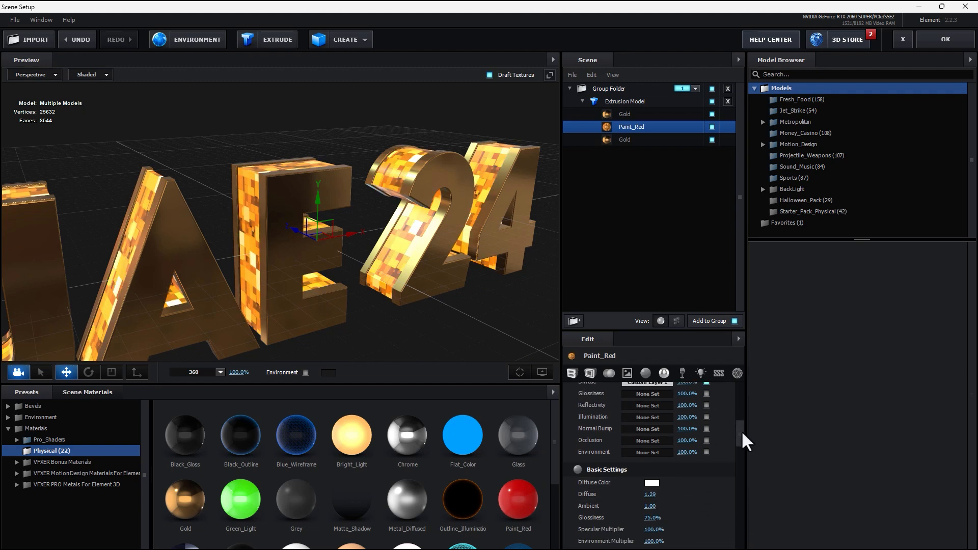
Copy the Custom Layer 1 Diffuse texture into the Glossiness channel.
{"action": "scroll", "coordinate": [742, 431], "scroll_direction": "up", "scroll_amount": 1}
{"action": "left_click_drag", "start_coordinate": [646, 397], "coordinate": [648, 417]}
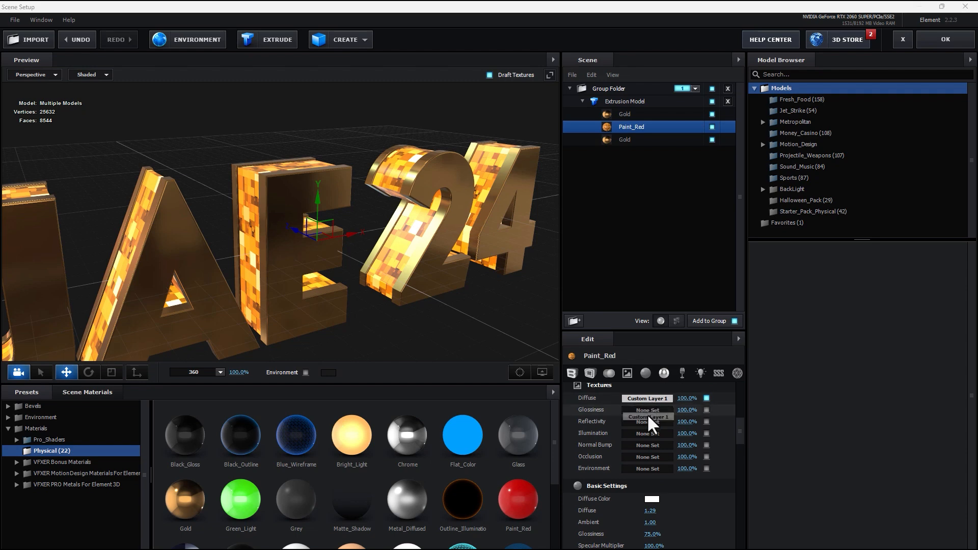
{"action": "right_click", "coordinate": [651, 396]}
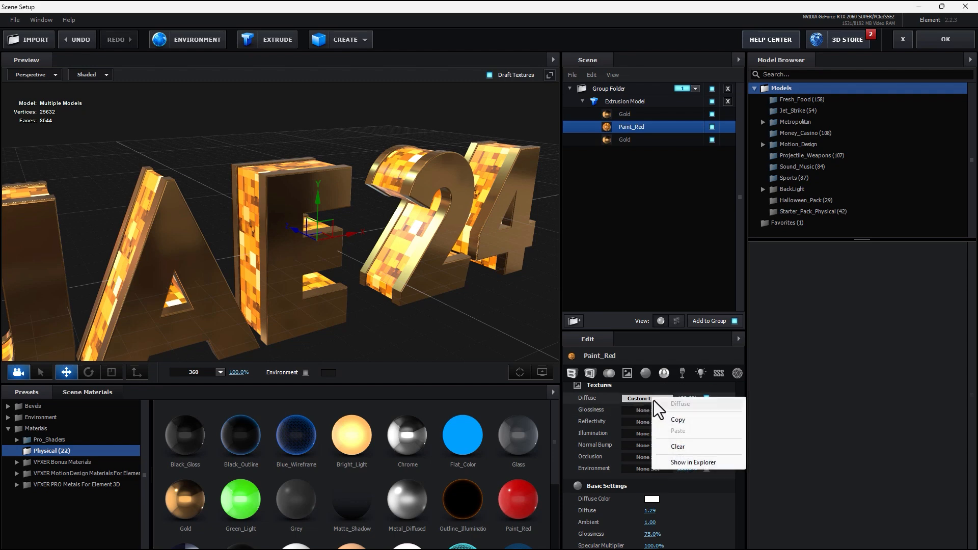
{"action": "left_click", "coordinate": [655, 420]}
{"action": "right_click", "coordinate": [640, 407]}
{"action": "left_click", "coordinate": [667, 439]}
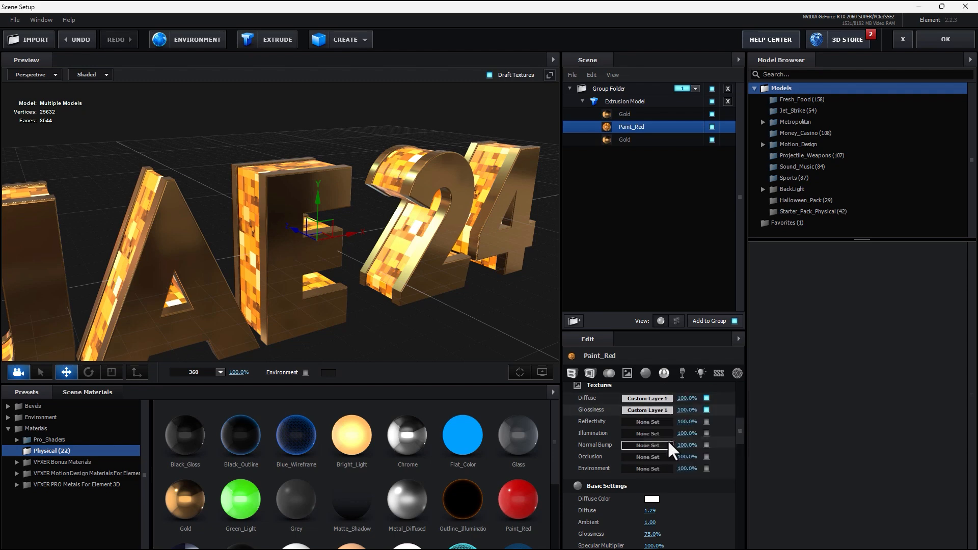
{"action": "left_click_drag", "start_coordinate": [499, 326], "coordinate": [456, 291]}
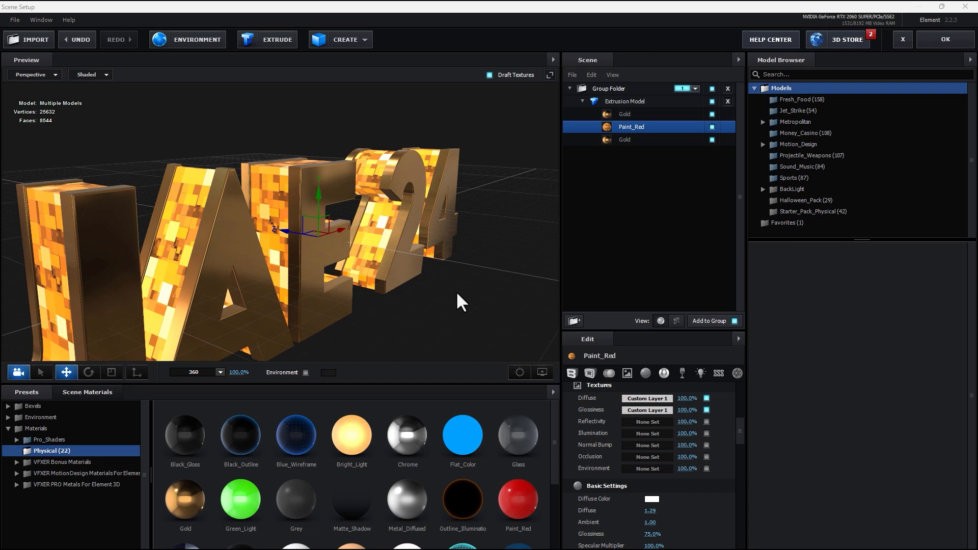
Paste the same Custom Layer 1 texture into the Reflectivity and Illumination channels.
{"action": "right_click", "coordinate": [647, 418]}
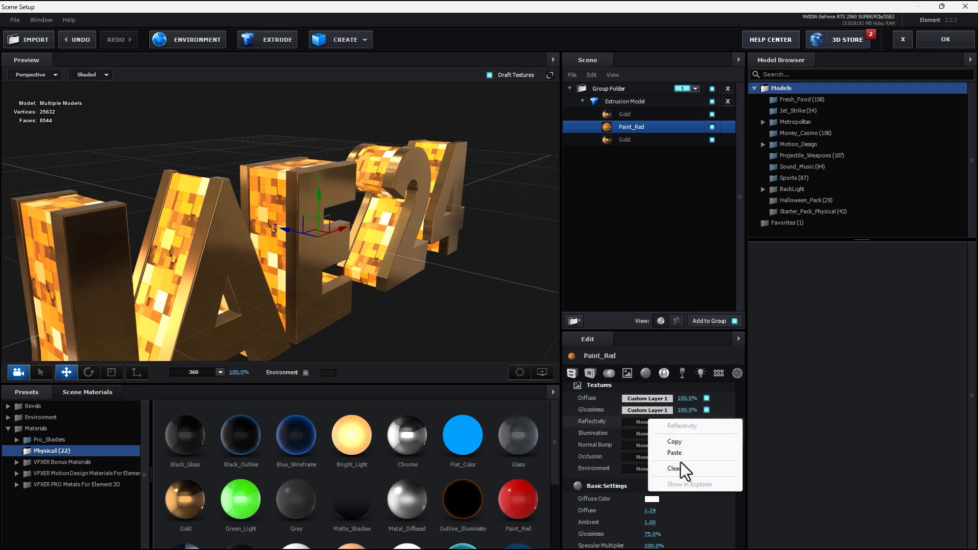
{"action": "left_click", "coordinate": [679, 454]}
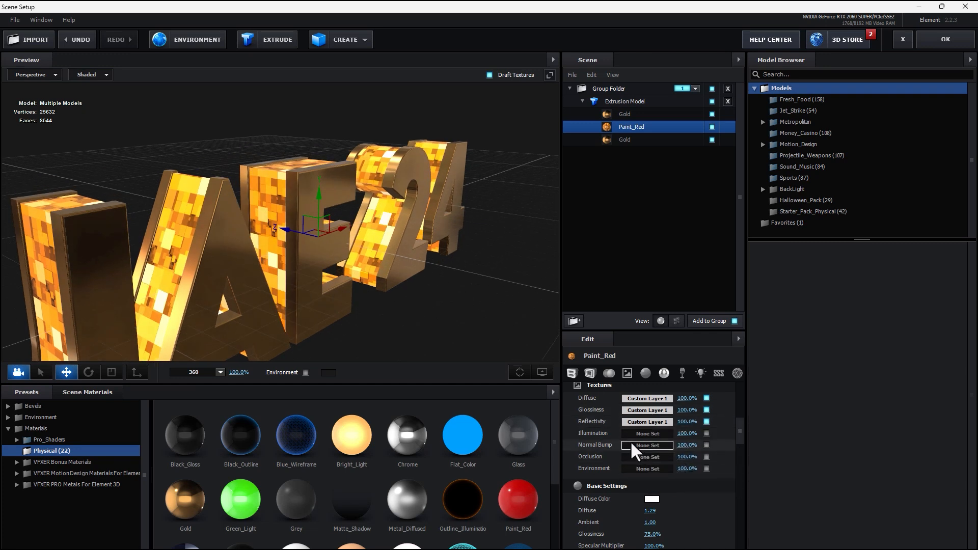
{"action": "right_click", "coordinate": [644, 434]}
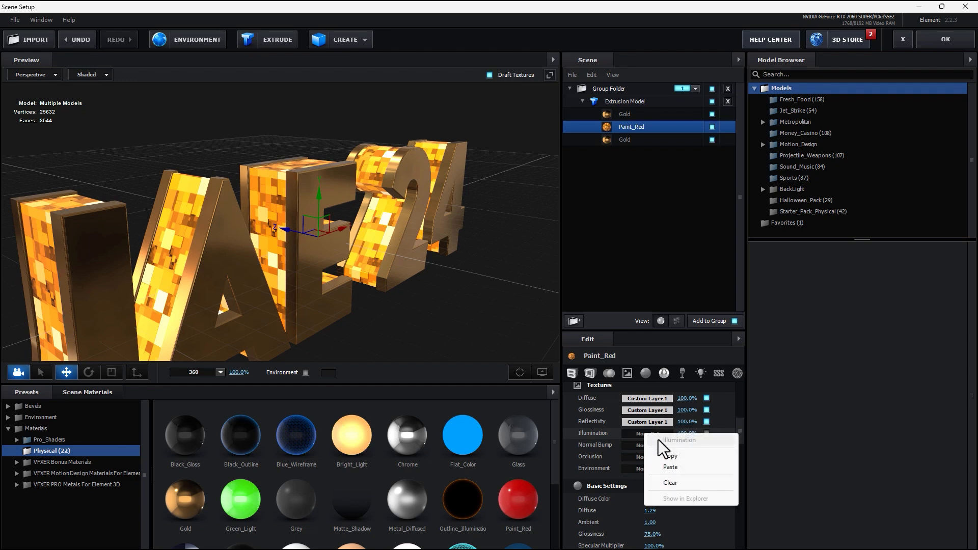
{"action": "left_click", "coordinate": [668, 466]}
{"action": "mouse_move", "coordinate": [433, 286]}
{"action": "left_mouse_down"}
{"action": "mouse_move", "coordinate": [407, 274]}
{"action": "mouse_move", "coordinate": [430, 277]}
{"action": "left_mouse_up"}
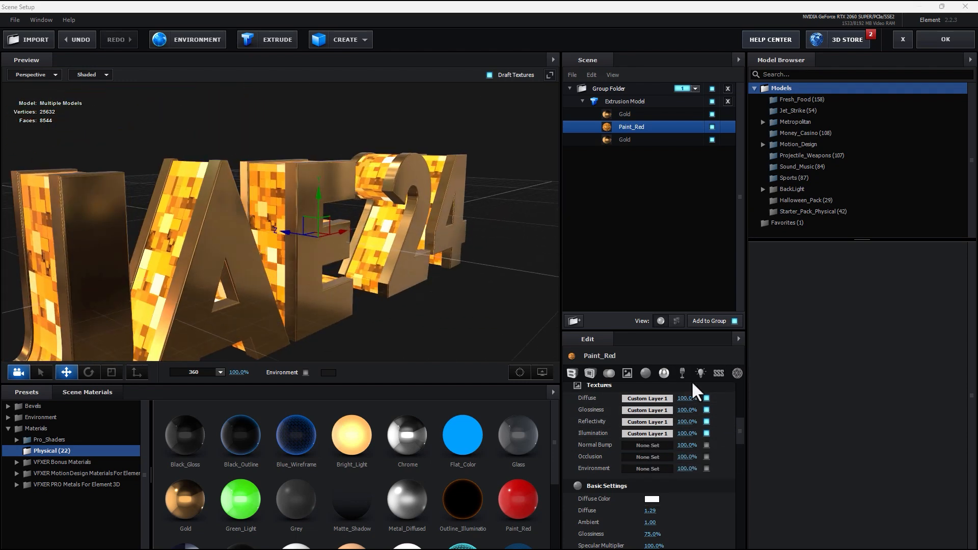
{"action": "left_click_drag", "start_coordinate": [560, 394], "coordinate": [484, 402]}
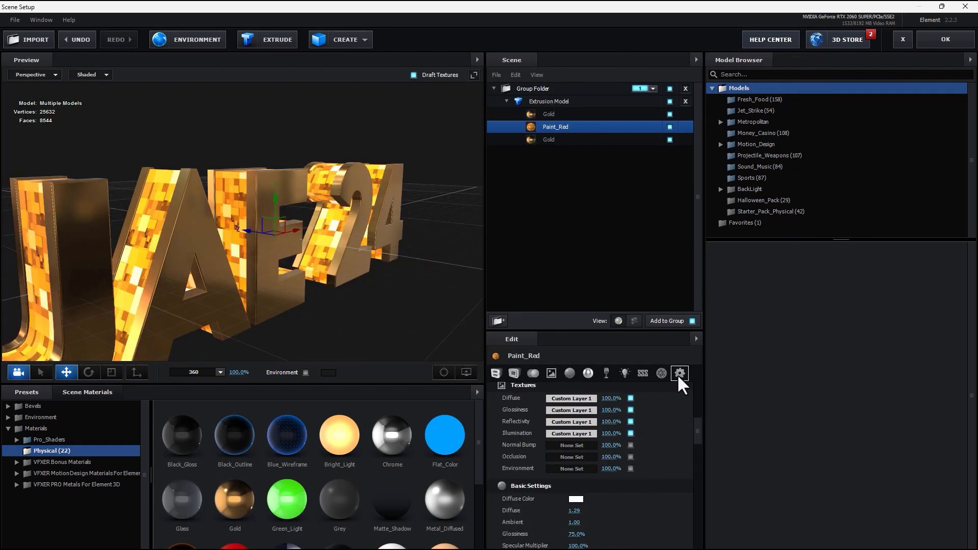
Set the Paint_Red material's Blend Mode to Add and orbit the preview to check the glow.
{"action": "left_click", "coordinate": [678, 373]}
{"action": "left_click", "coordinate": [618, 402]}
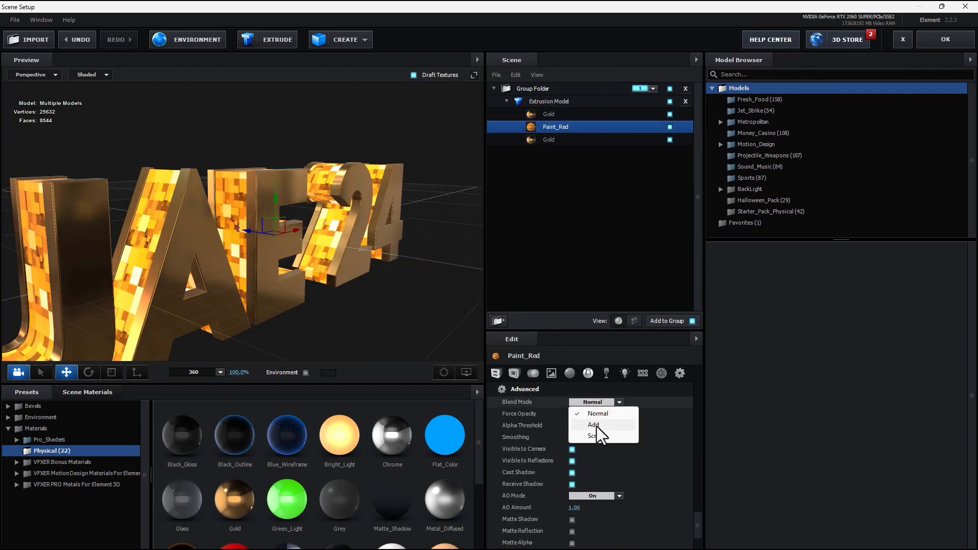
{"action": "left_click", "coordinate": [593, 426]}
{"action": "mouse_move", "coordinate": [351, 305]}
{"action": "left_mouse_down"}
{"action": "mouse_move", "coordinate": [414, 283]}
{"action": "mouse_move", "coordinate": [431, 305]}
{"action": "mouse_move", "coordinate": [392, 315]}
{"action": "mouse_move", "coordinate": [418, 286]}
{"action": "mouse_move", "coordinate": [405, 295]}
{"action": "mouse_move", "coordinate": [349, 286]}
{"action": "left_mouse_up"}
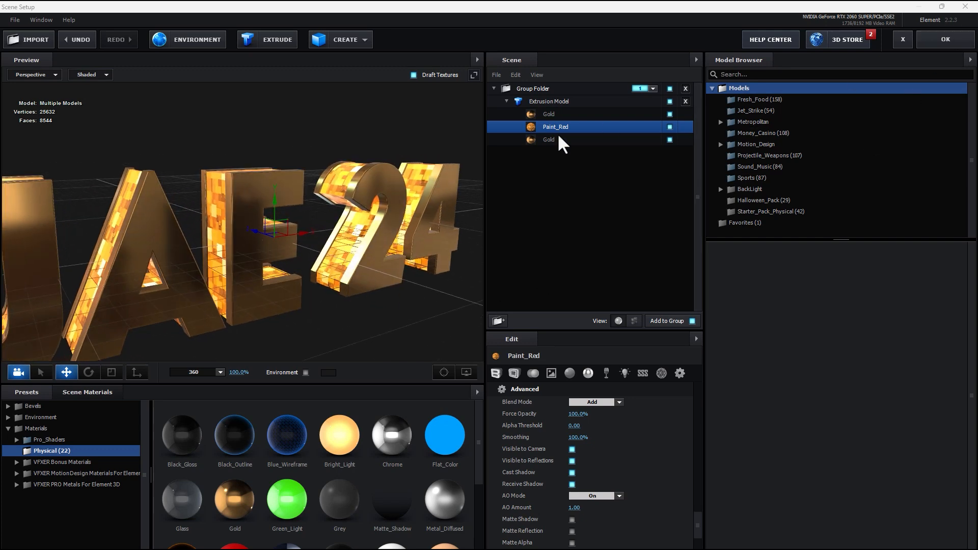
{"action": "mouse_move", "coordinate": [424, 252]}
{"action": "left_mouse_down"}
{"action": "mouse_move", "coordinate": [395, 247]}
{"action": "mouse_move", "coordinate": [442, 251]}
{"action": "left_mouse_up"}
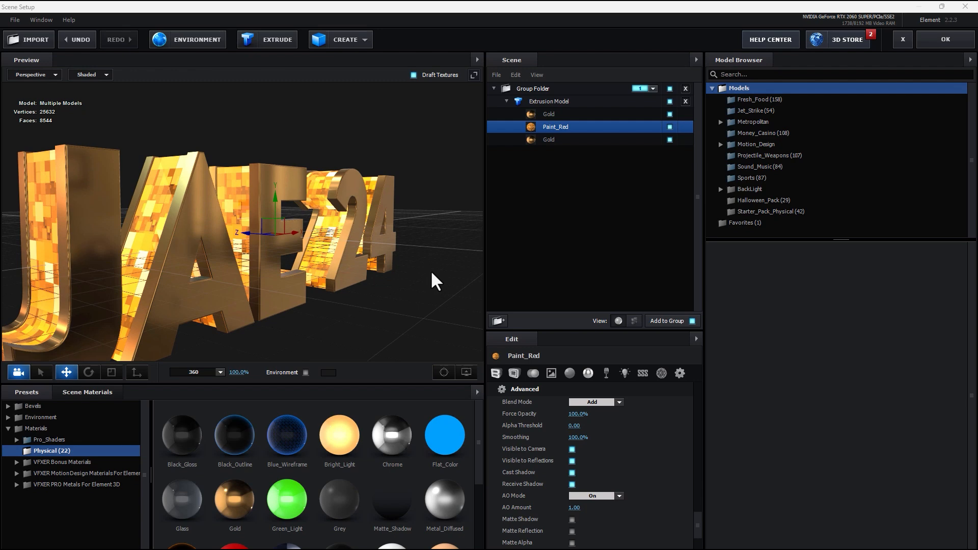
{"action": "left_click_drag", "start_coordinate": [413, 277], "coordinate": [438, 265]}
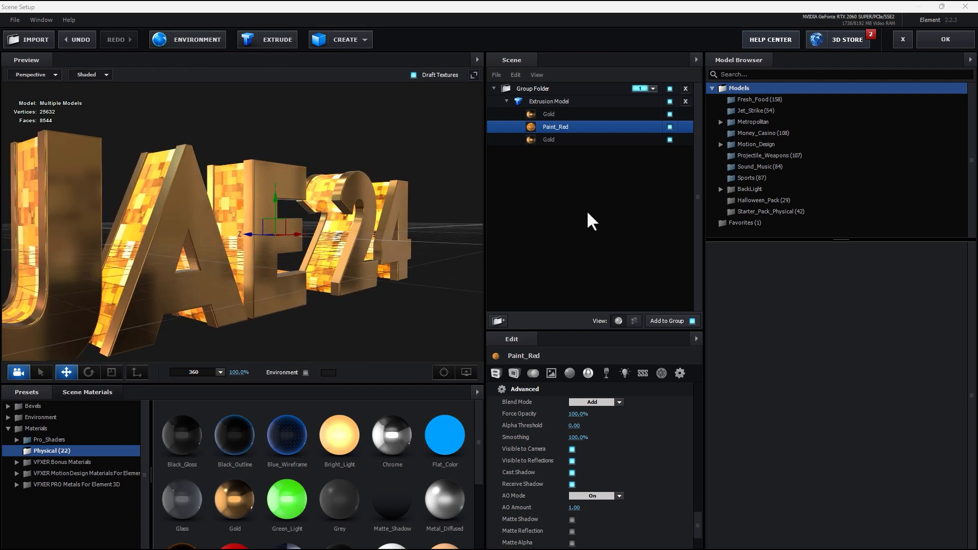
Create a Plane and scale it up to about 410%.
{"action": "left_click", "coordinate": [359, 40]}
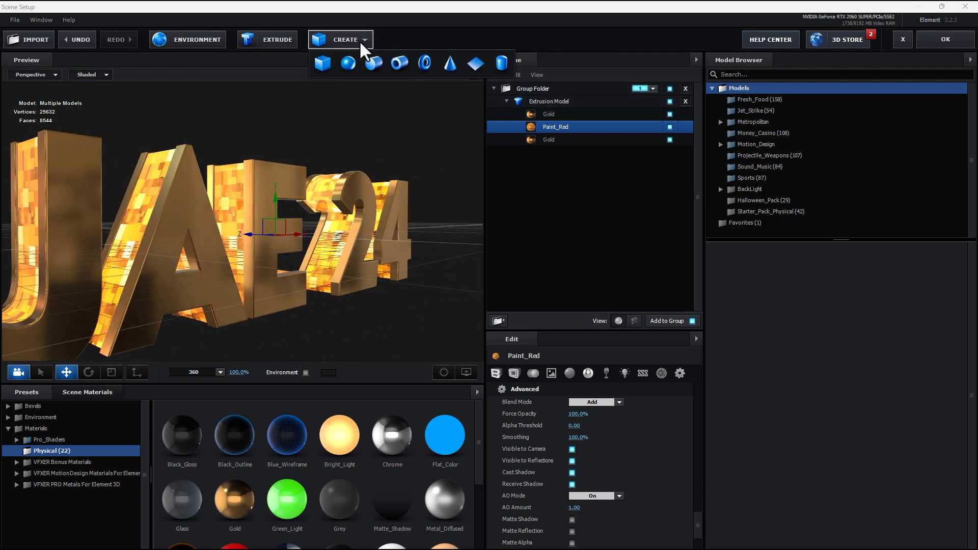
{"action": "left_click", "coordinate": [479, 65]}
{"action": "left_click_drag", "start_coordinate": [424, 190], "coordinate": [377, 240]}
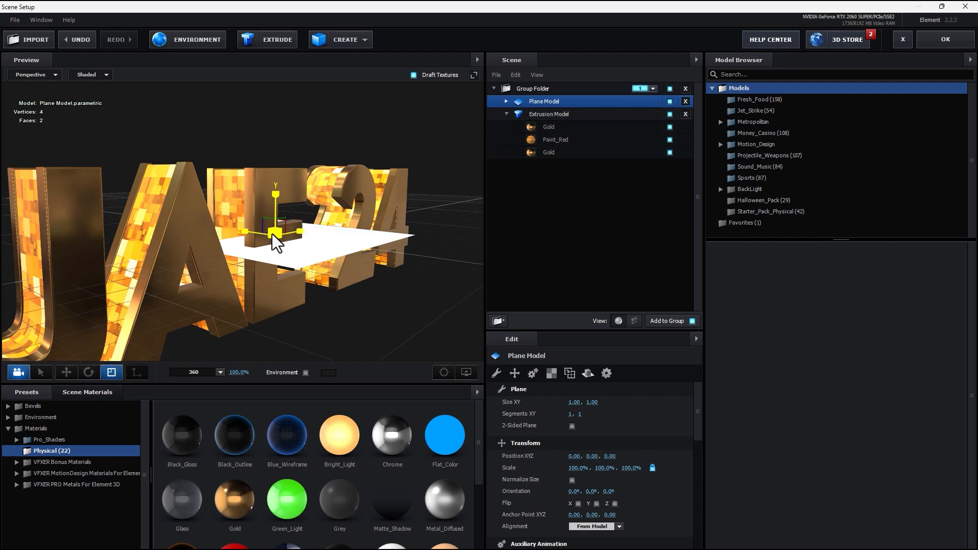
{"action": "left_click_drag", "start_coordinate": [273, 233], "coordinate": [634, 9]}
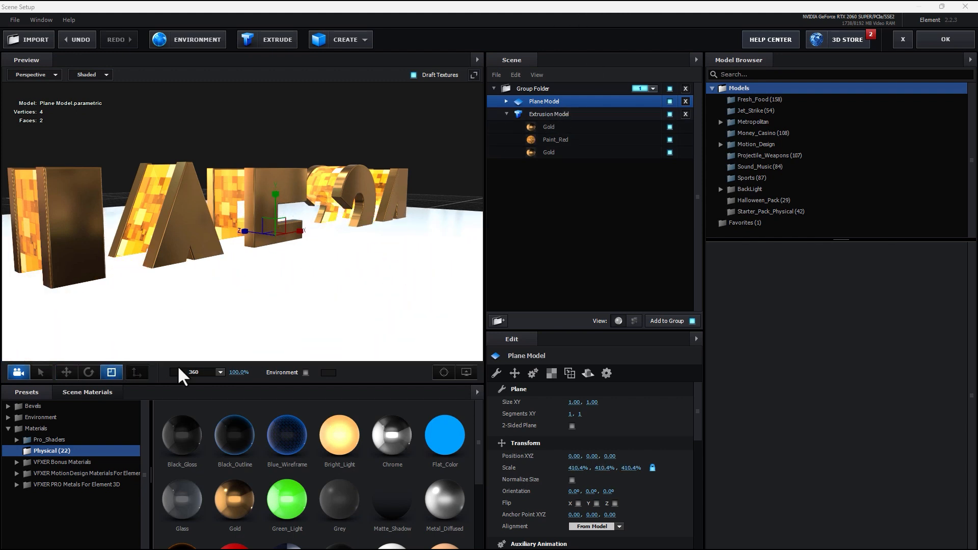
Rotate the plane to 270° on X and push it slightly back on Z.
{"action": "left_click", "coordinate": [84, 371]}
{"action": "left_click_drag", "start_coordinate": [305, 207], "coordinate": [330, 283]}
{"action": "key", "text": "ctrl+z"}
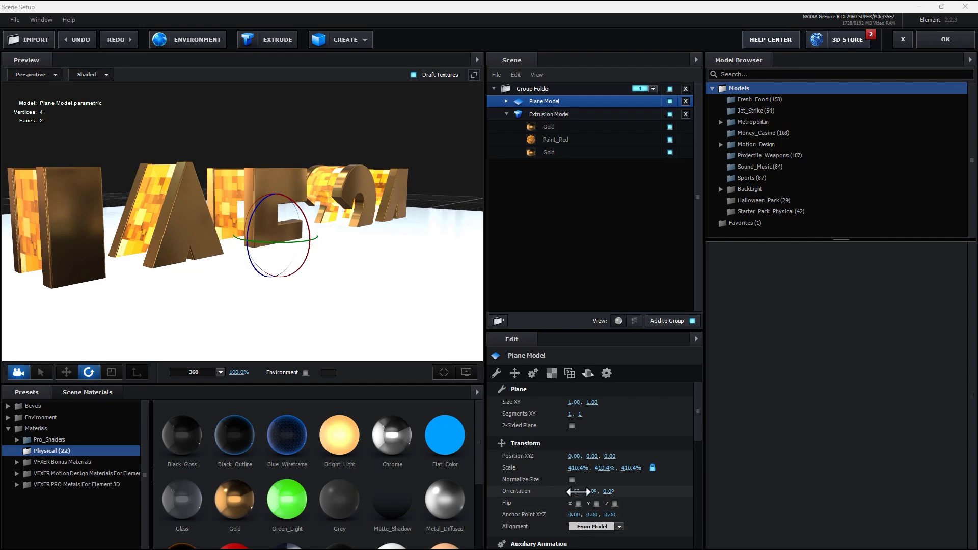
{"action": "left_click_drag", "start_coordinate": [579, 490], "coordinate": [572, 491]}
{"action": "left_click_drag", "start_coordinate": [313, 328], "coordinate": [286, 310]}
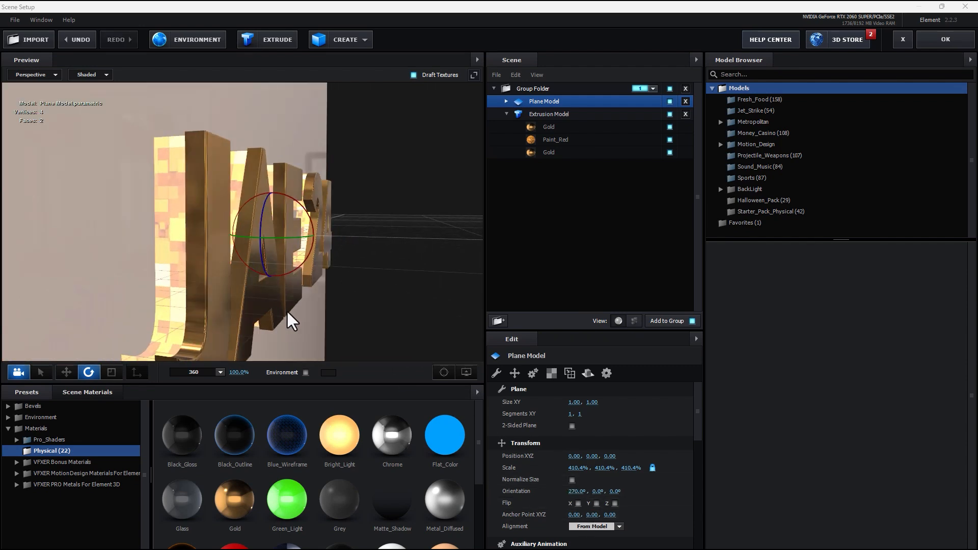
{"action": "left_click", "coordinate": [71, 375]}
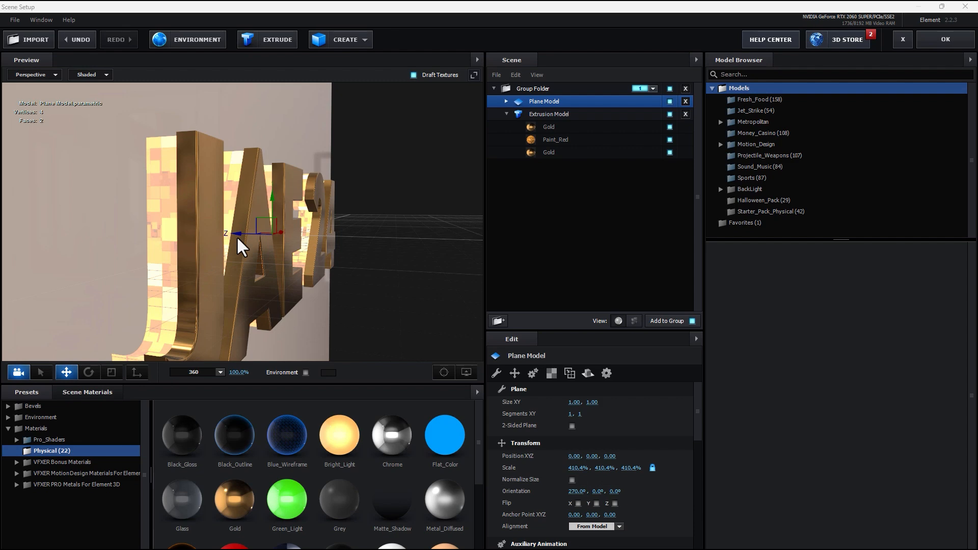
{"action": "left_click_drag", "start_coordinate": [236, 236], "coordinate": [147, 392]}
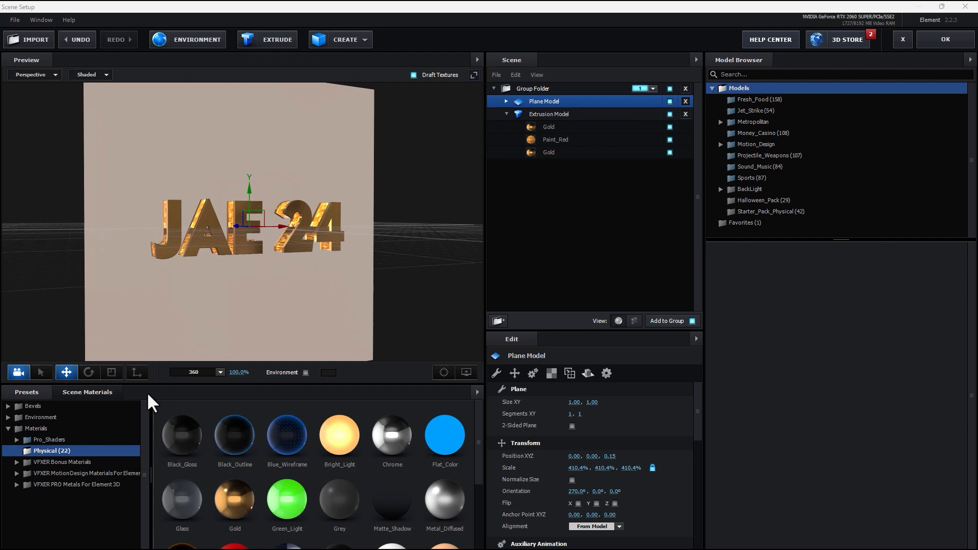
Enlarge the backdrop plane to 1479.4% to cover the background.
{"action": "left_click", "coordinate": [118, 373]}
{"action": "left_click_drag", "start_coordinate": [250, 225], "coordinate": [726, 6]}
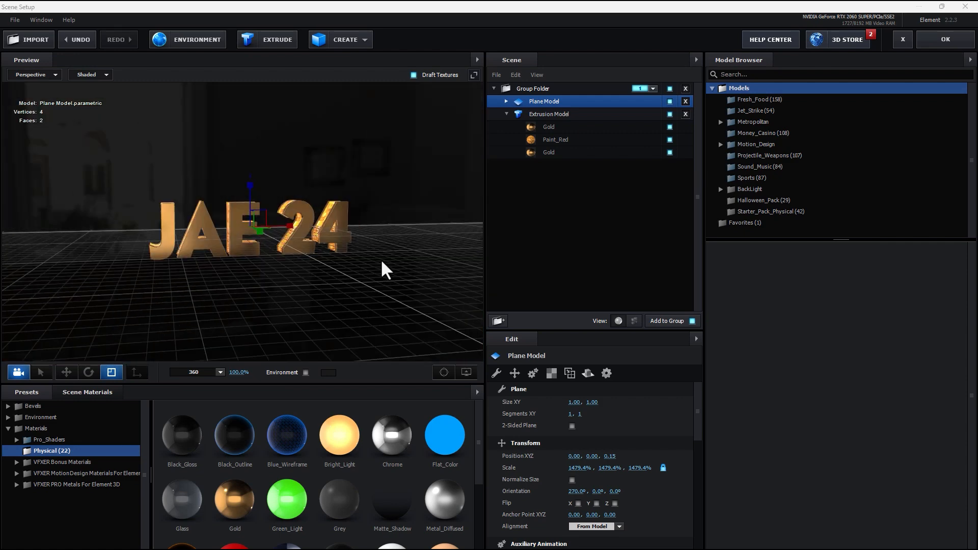
{"action": "left_click_drag", "start_coordinate": [380, 258], "coordinate": [390, 264]}
Change the Plane Model's reflect mode and apply the Scene Setup.
{"action": "right_click", "coordinate": [547, 101]}
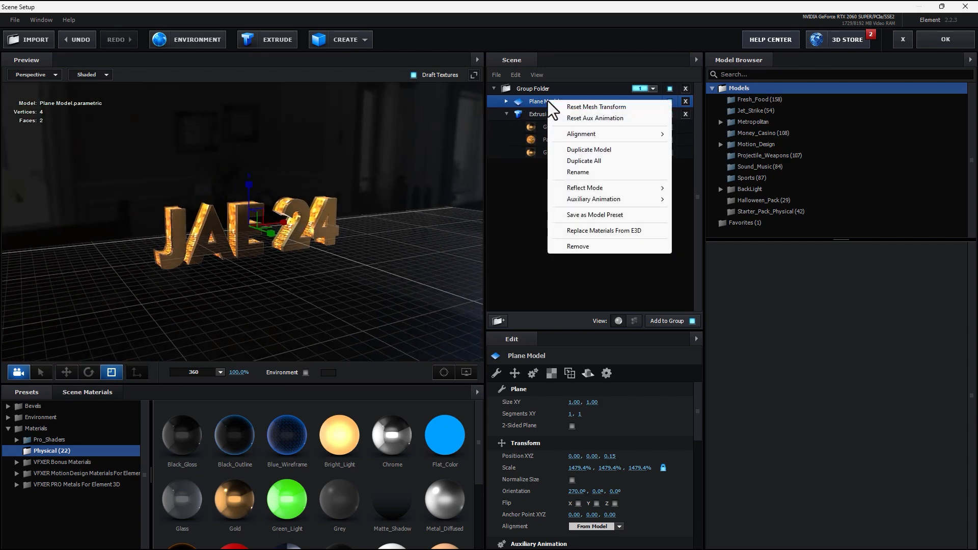
{"action": "mouse_move", "coordinate": [598, 192]}
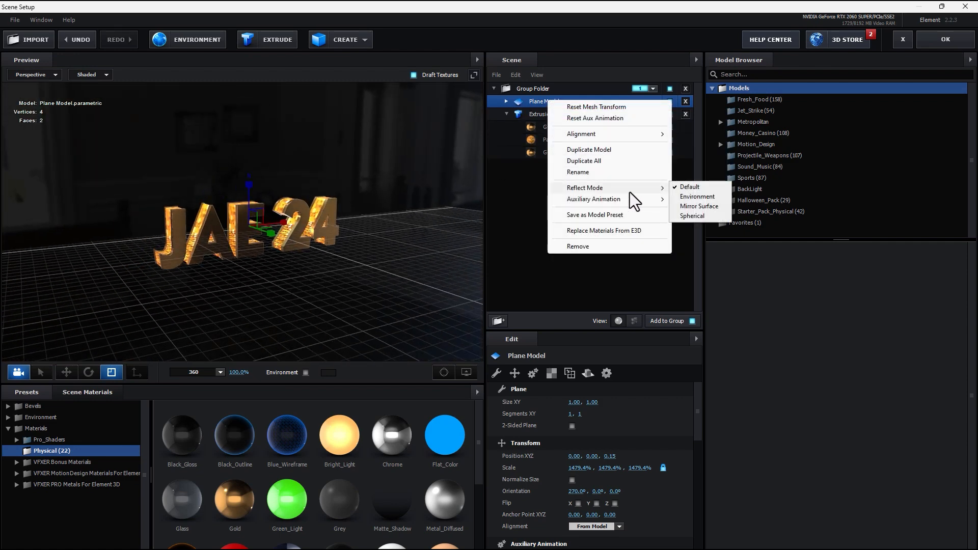
{"action": "left_click", "coordinate": [705, 207]}
{"action": "scroll", "coordinate": [353, 236], "scroll_direction": "up", "scroll_amount": 3}
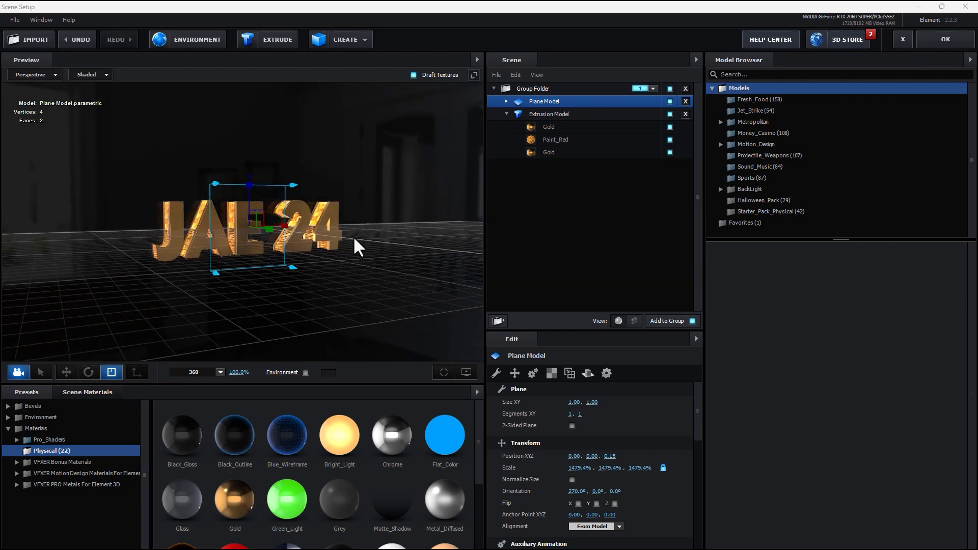
{"action": "scroll", "coordinate": [135, 210], "scroll_direction": "up", "scroll_amount": 5}
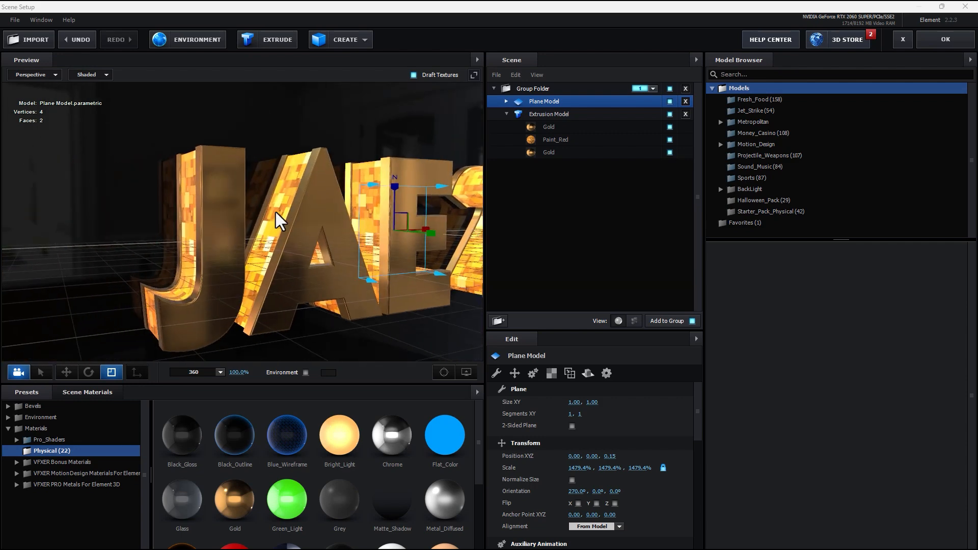
{"action": "left_click_drag", "start_coordinate": [276, 212], "coordinate": [201, 206]}
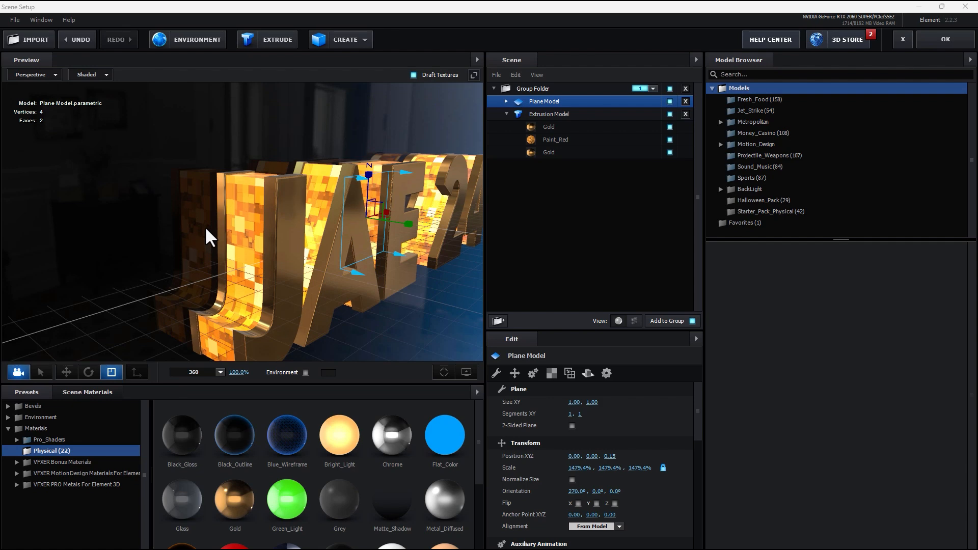
{"action": "left_click", "coordinate": [919, 41]}
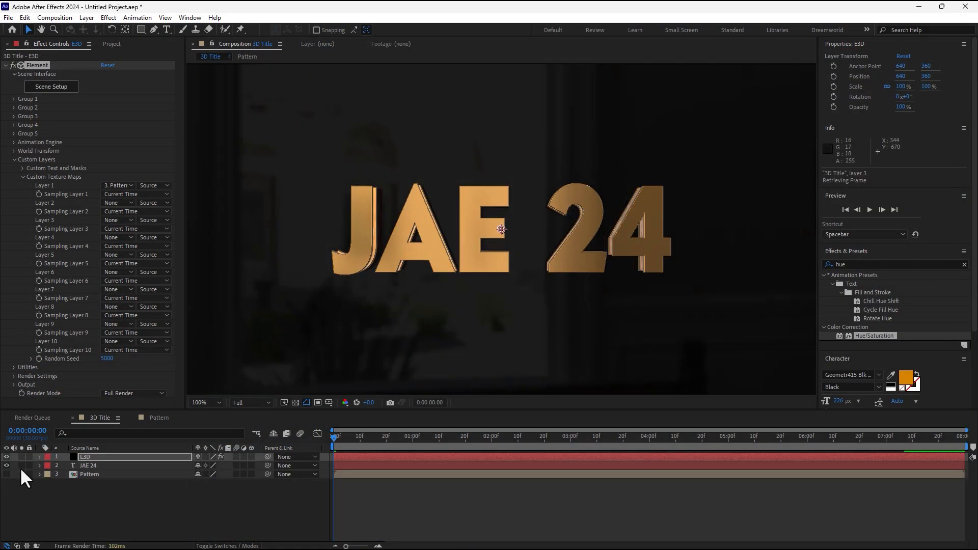
Hide the JAE 24 text layer and add a 24mm Camera 1.
{"action": "left_click", "coordinate": [7, 465]}
{"action": "right_click", "coordinate": [161, 515]}
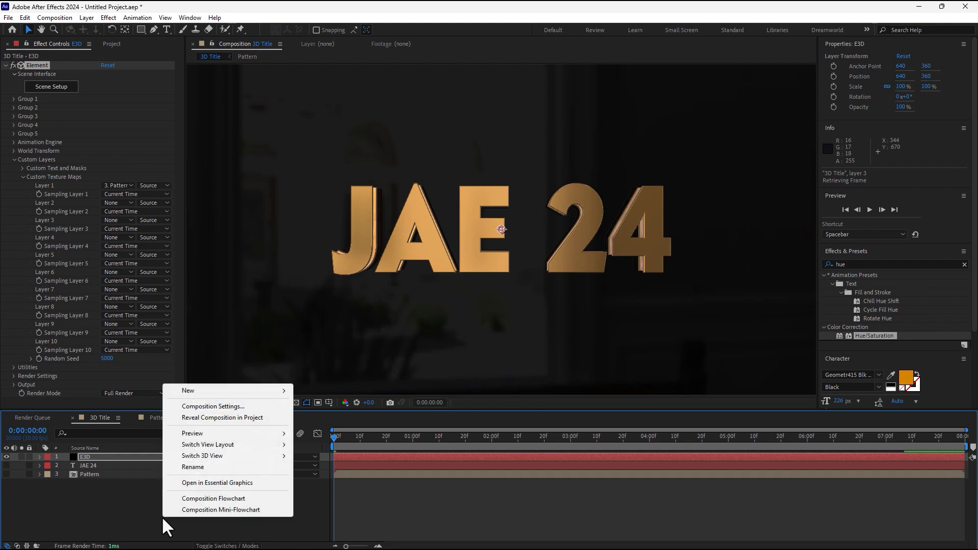
{"action": "mouse_move", "coordinate": [194, 393]}
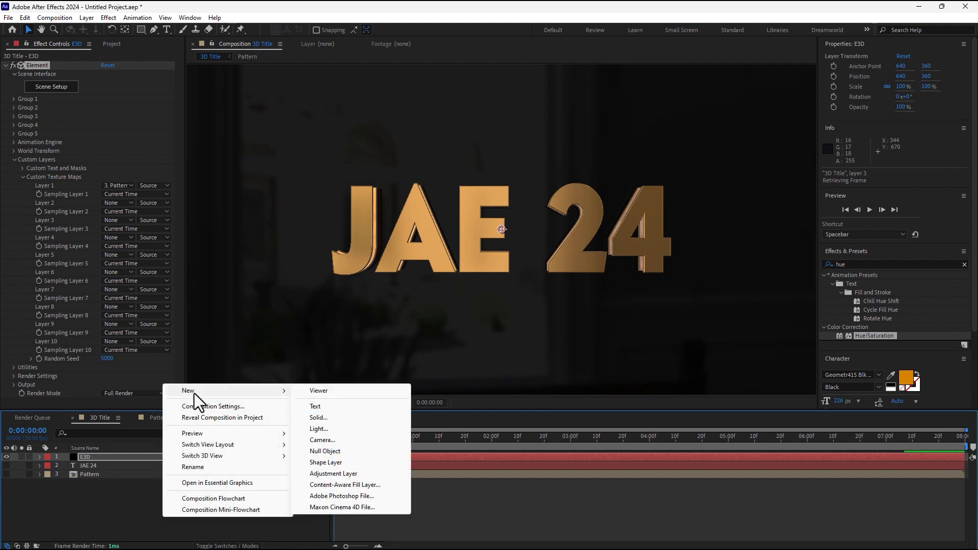
{"action": "left_click", "coordinate": [343, 441]}
{"action": "left_click", "coordinate": [650, 210]}
{"action": "left_click", "coordinate": [642, 250]}
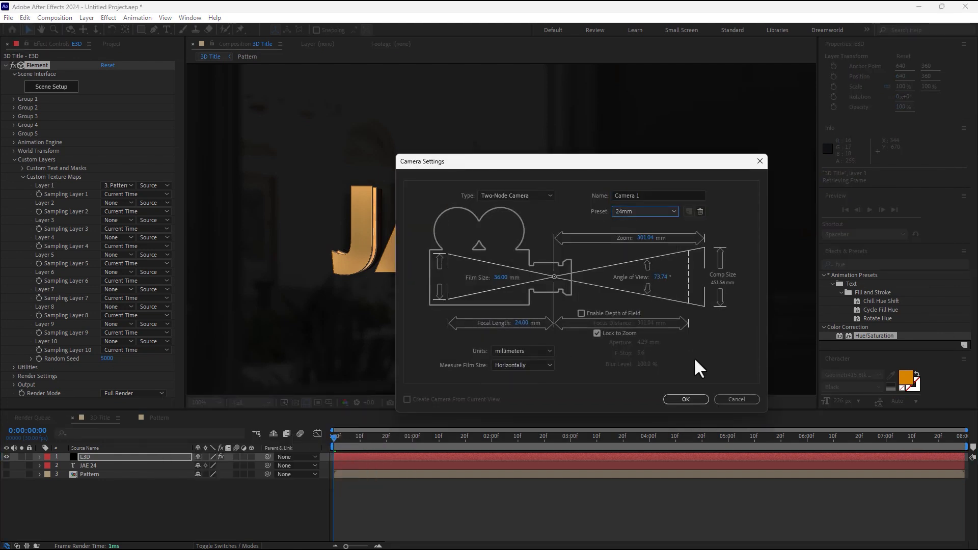
{"action": "left_click", "coordinate": [685, 399]}
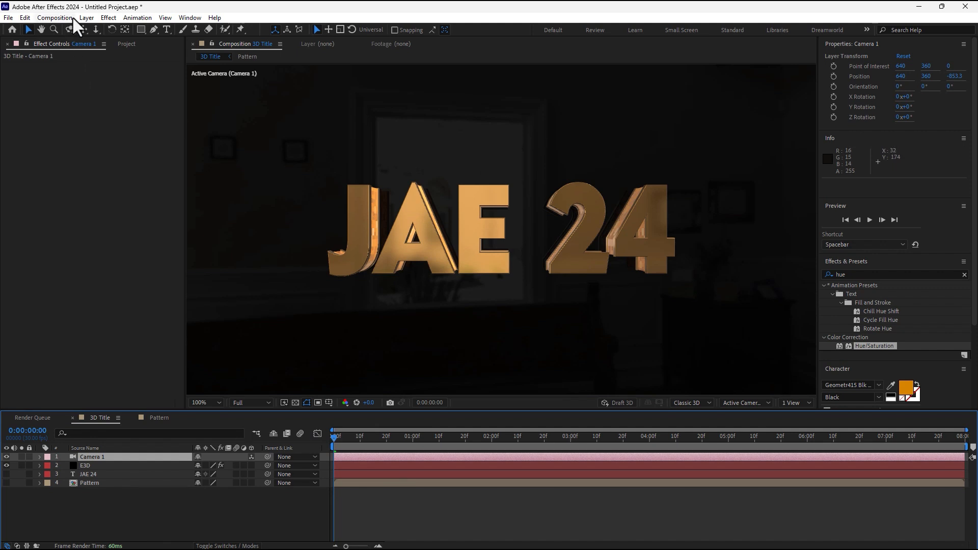
Orbit Camera 1 to view the gold title at an oblique angle.
{"action": "left_click", "coordinate": [70, 29]}
{"action": "left_click_drag", "start_coordinate": [493, 251], "coordinate": [338, 188]}
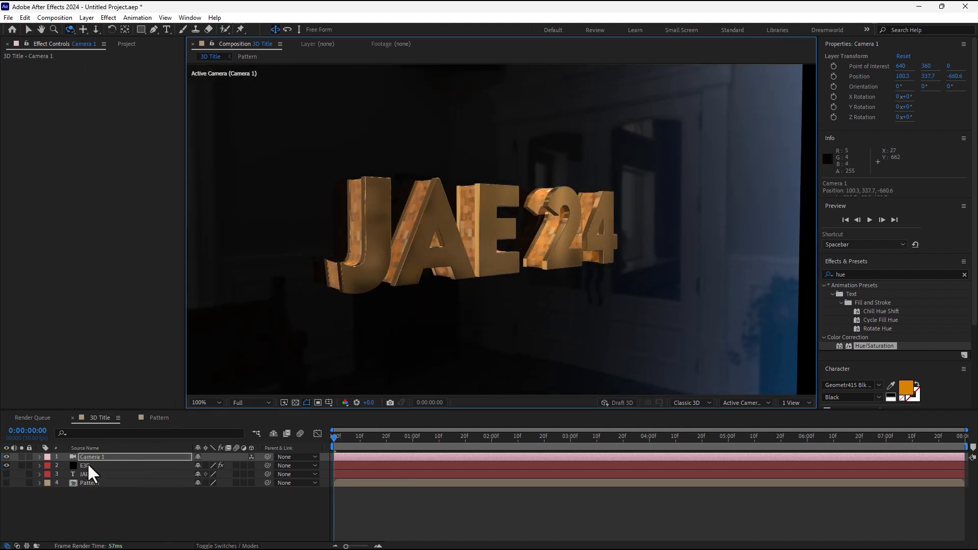
{"action": "left_click", "coordinate": [85, 465]}
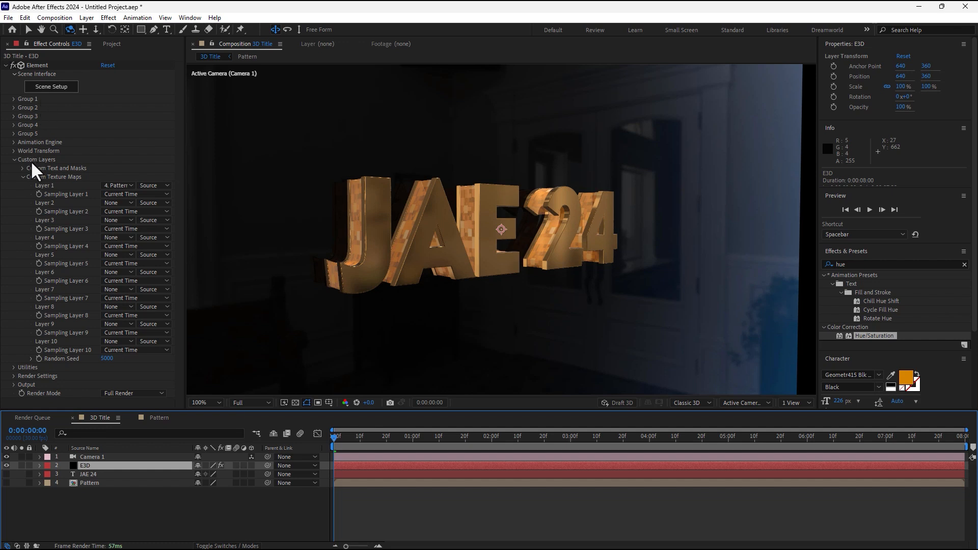
Set Element's Render Settings Add Lighting to the 360 preset and scrub the title's start.
{"action": "left_click", "coordinate": [14, 160]}
{"action": "left_click", "coordinate": [14, 177]}
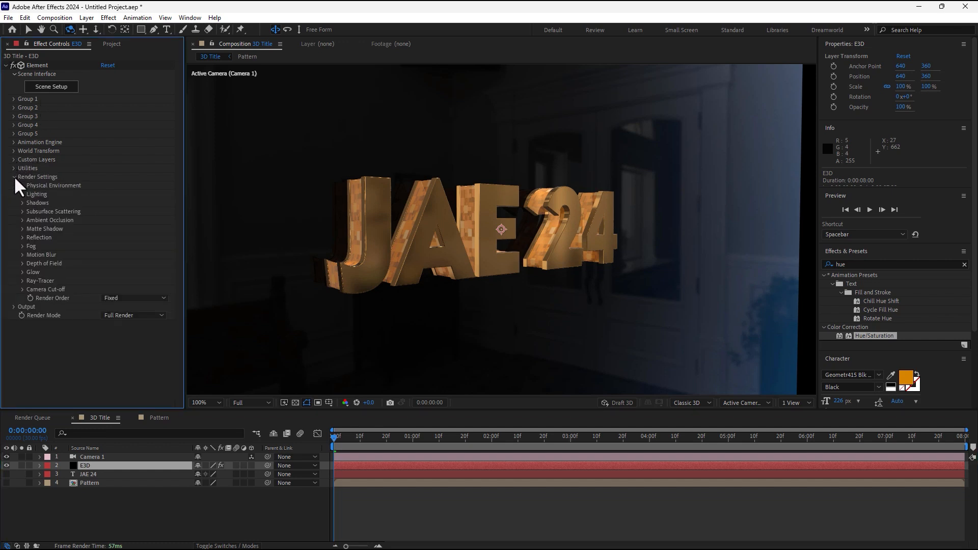
{"action": "left_click", "coordinate": [21, 195]}
{"action": "left_click", "coordinate": [115, 221]}
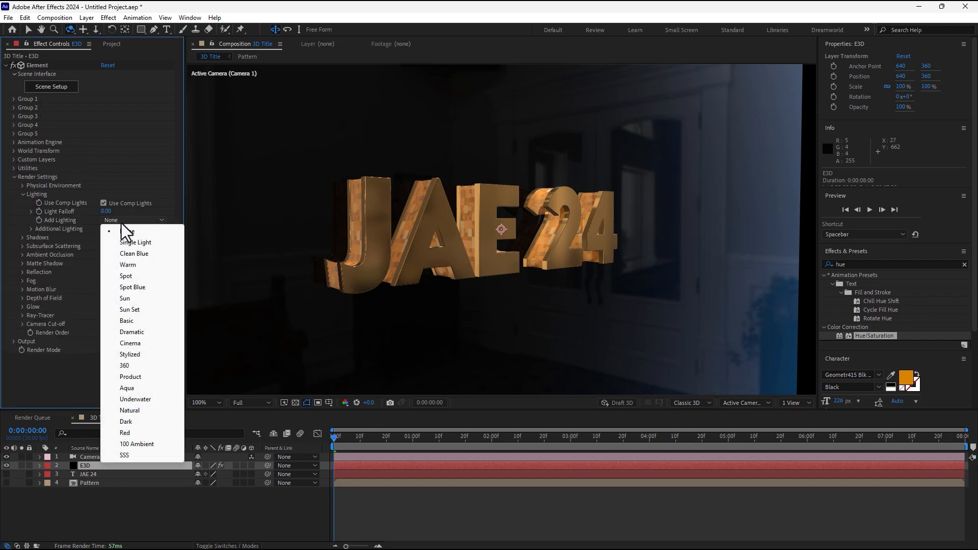
{"action": "left_click", "coordinate": [125, 365]}
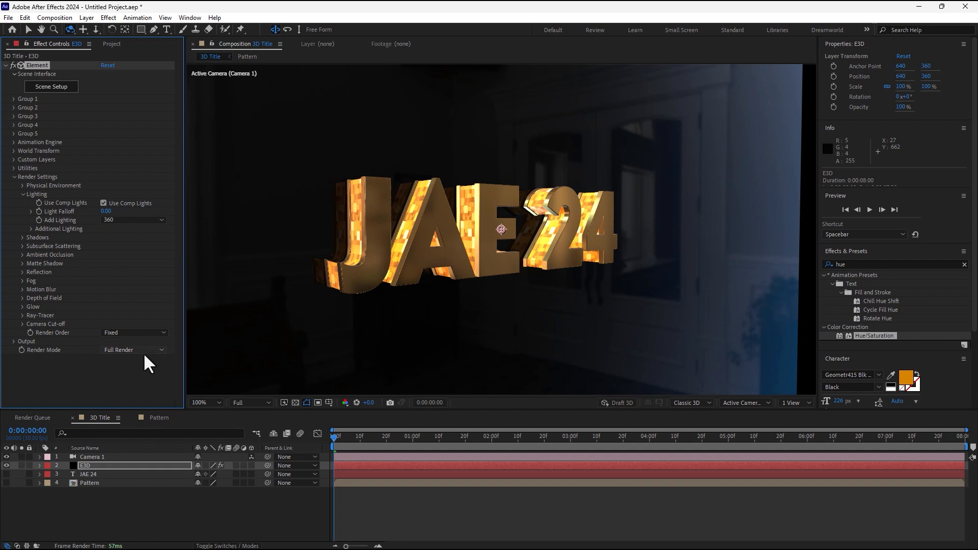
{"action": "left_click_drag", "start_coordinate": [337, 435], "coordinate": [371, 434]}
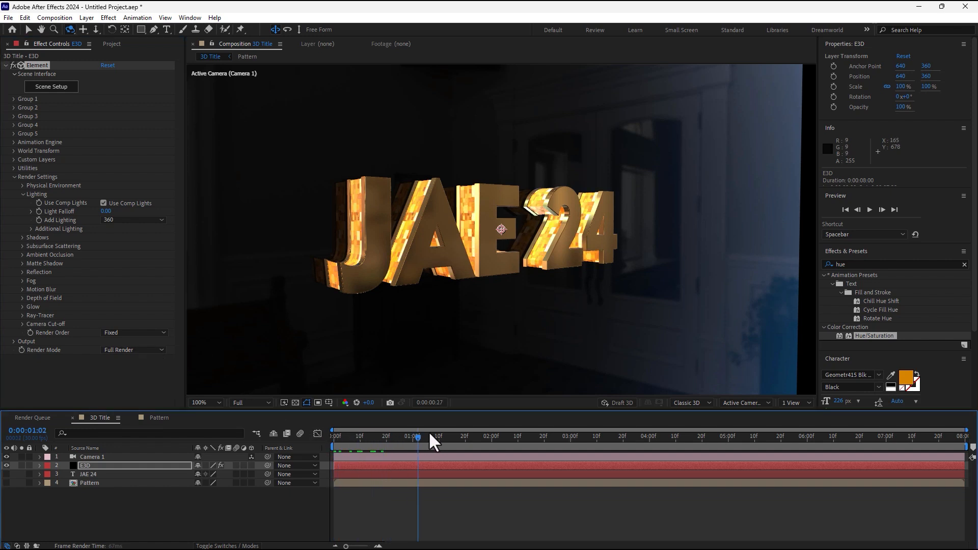
{"action": "key", "text": "space"}
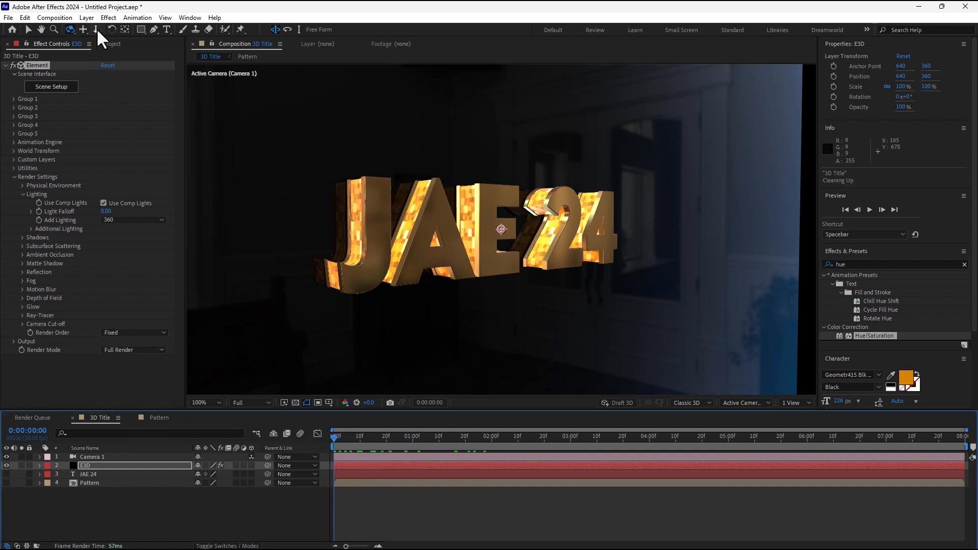
Change the plane's Black_Outline illumination colour from blue to orange FF9000 and close Scene Setup.
{"action": "left_click", "coordinate": [49, 89]}
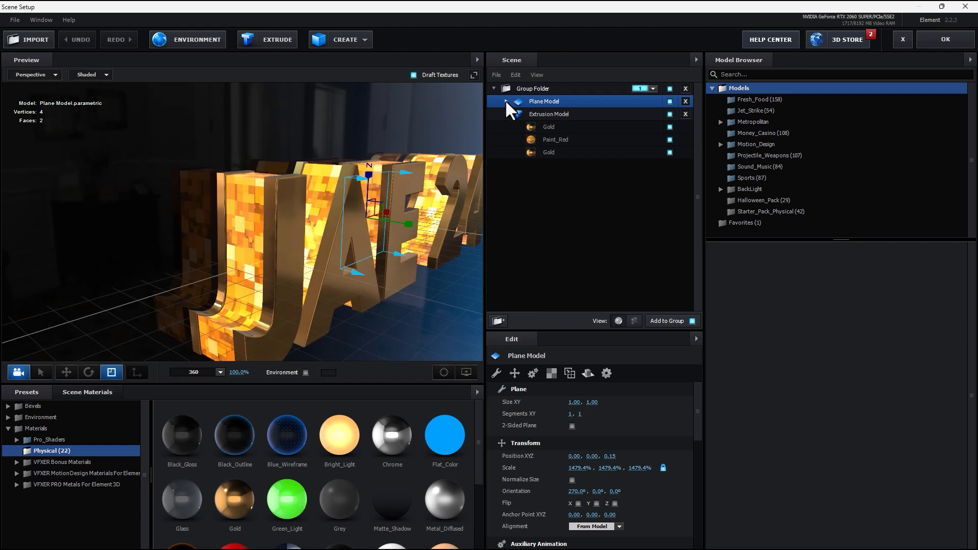
{"action": "left_click", "coordinate": [505, 101]}
{"action": "left_click", "coordinate": [548, 115]}
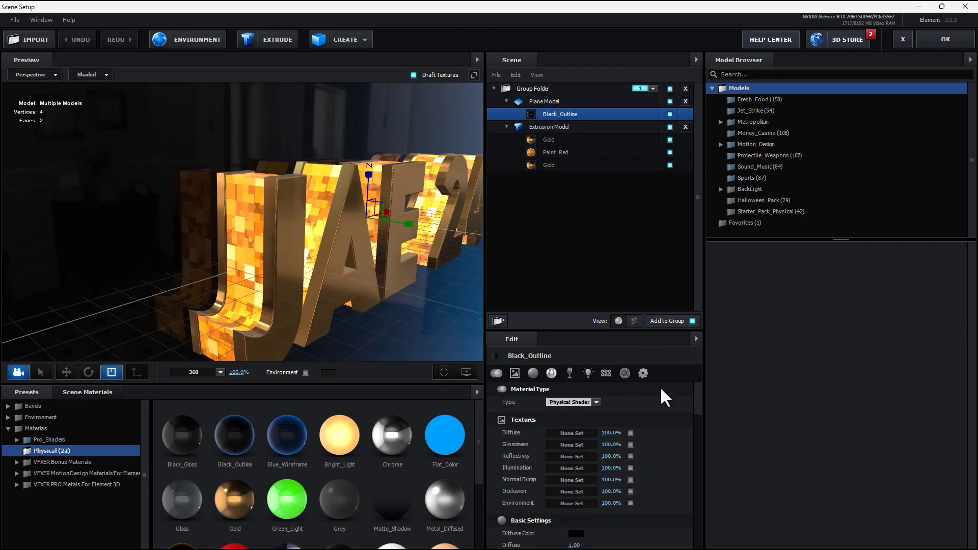
{"action": "left_click", "coordinate": [533, 373]}
{"action": "scroll", "coordinate": [611, 423], "scroll_direction": "down", "scroll_amount": 2}
{"action": "scroll", "coordinate": [640, 438], "scroll_direction": "down", "scroll_amount": 5}
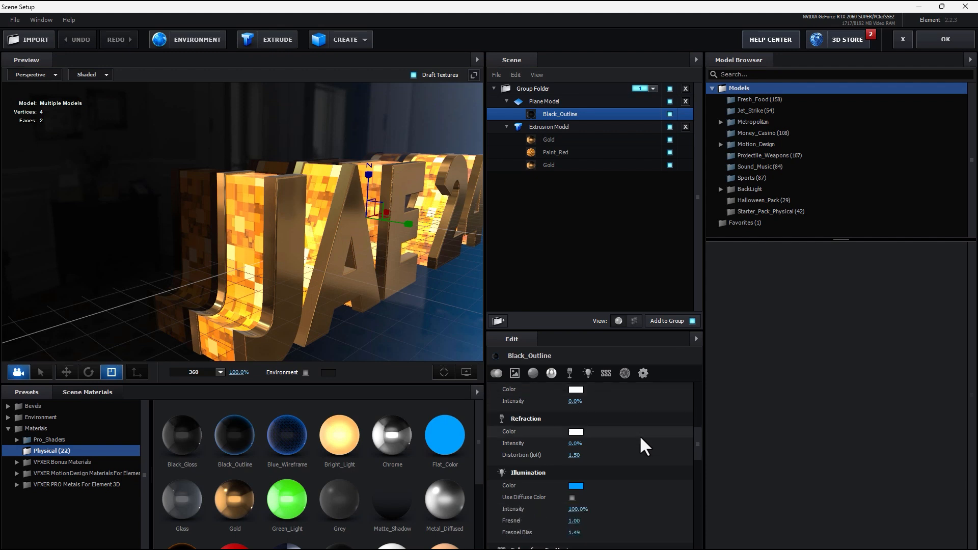
{"action": "scroll", "coordinate": [668, 422], "scroll_direction": "up", "scroll_amount": 4}
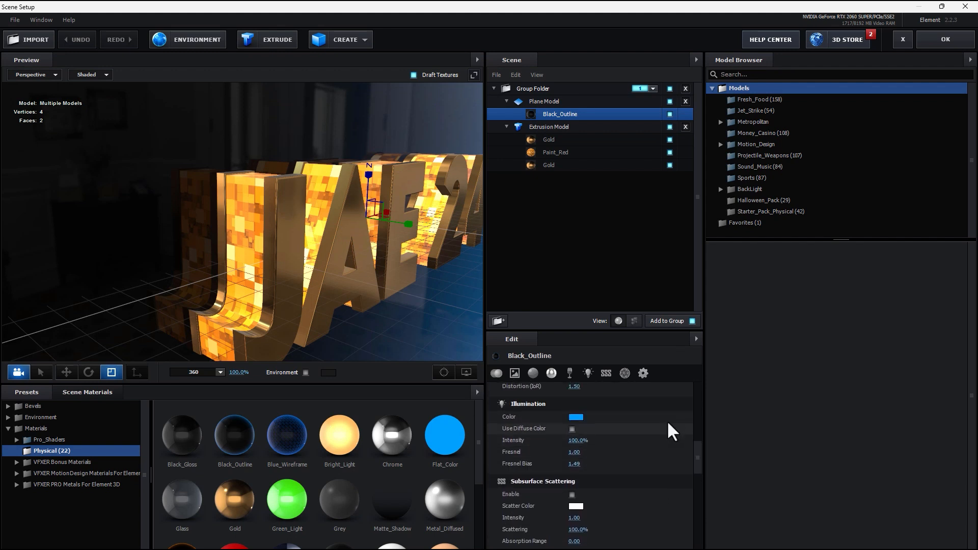
{"action": "left_click", "coordinate": [573, 481]}
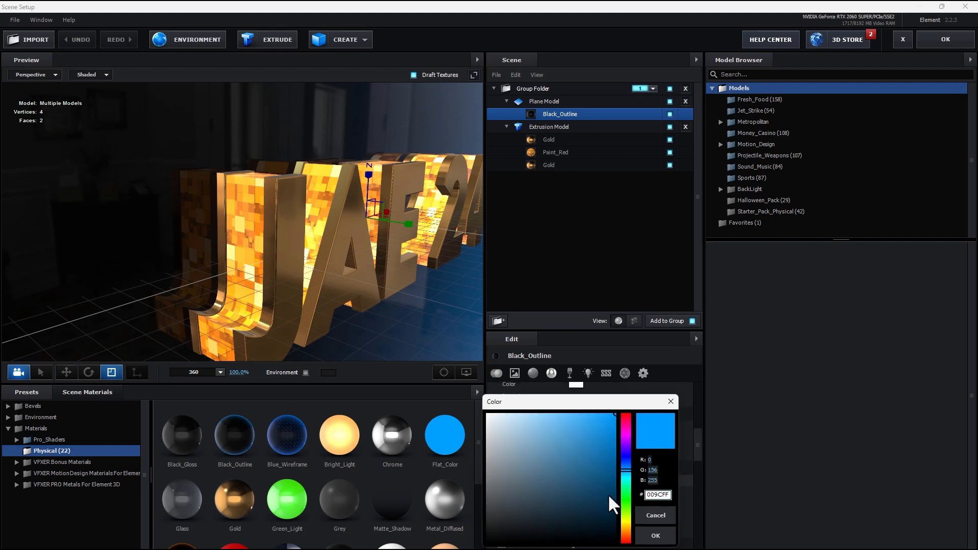
{"action": "left_click", "coordinate": [624, 527]}
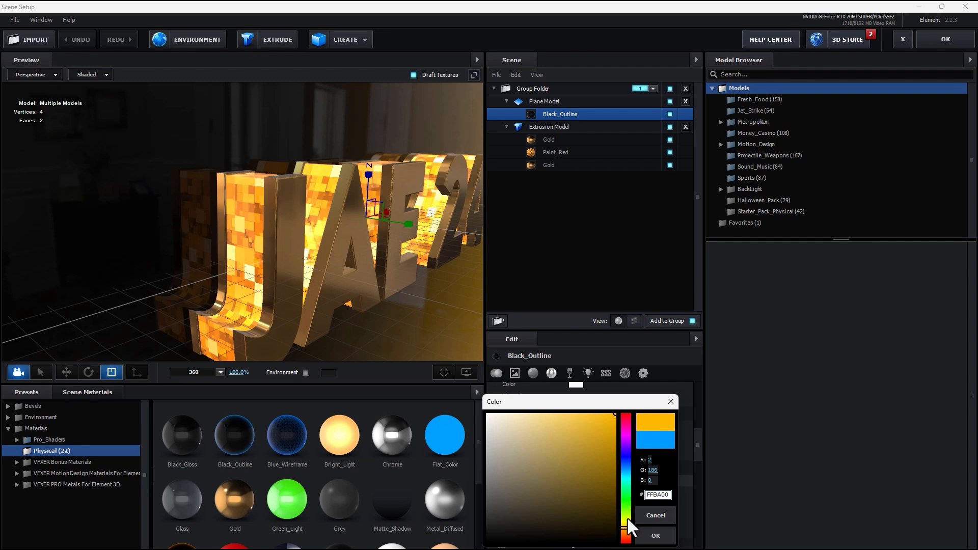
{"action": "left_click_drag", "start_coordinate": [627, 520], "coordinate": [629, 533]}
{"action": "left_click", "coordinate": [655, 536]}
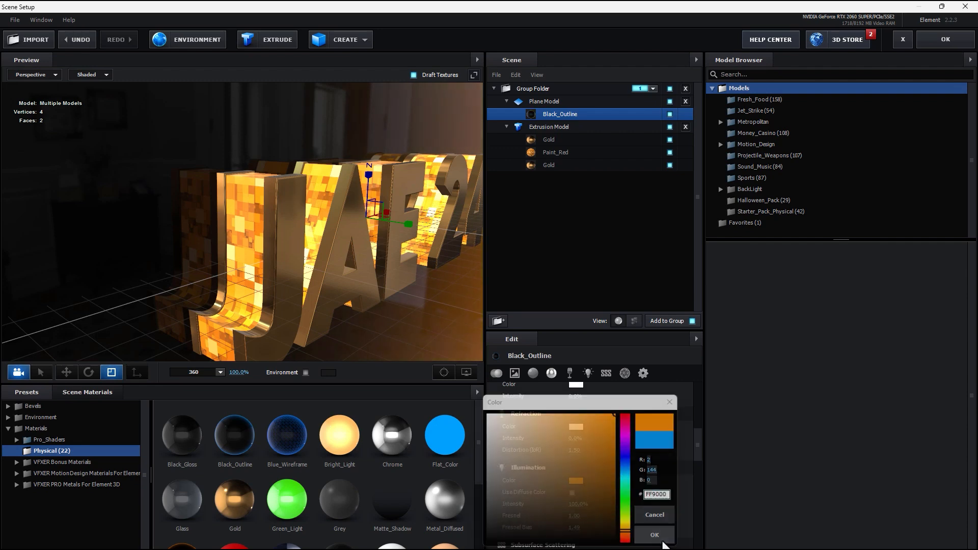
{"action": "left_click", "coordinate": [945, 40]}
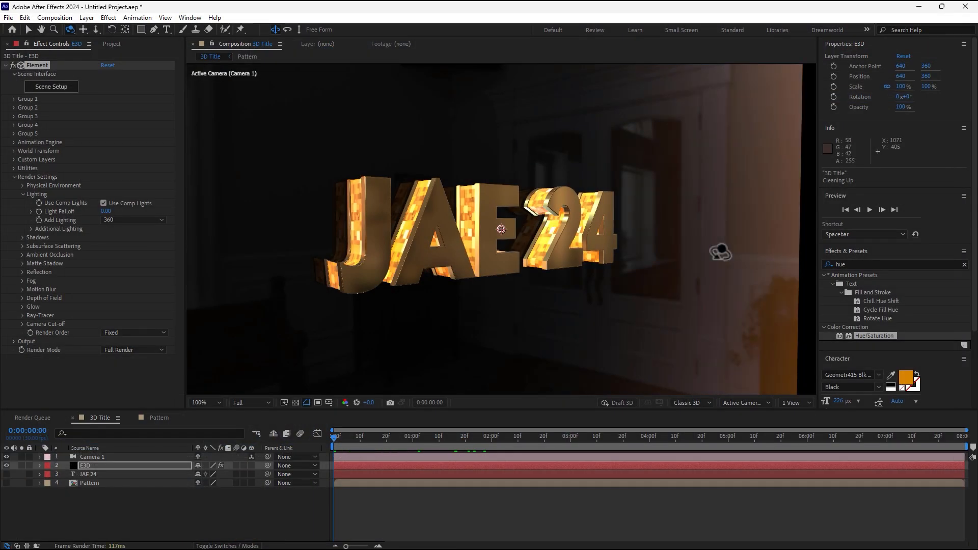
Enlarge Group 1's particle size from 12.10 to 16.90.
{"action": "left_click", "coordinate": [12, 99]}
{"action": "left_click", "coordinate": [22, 124]}
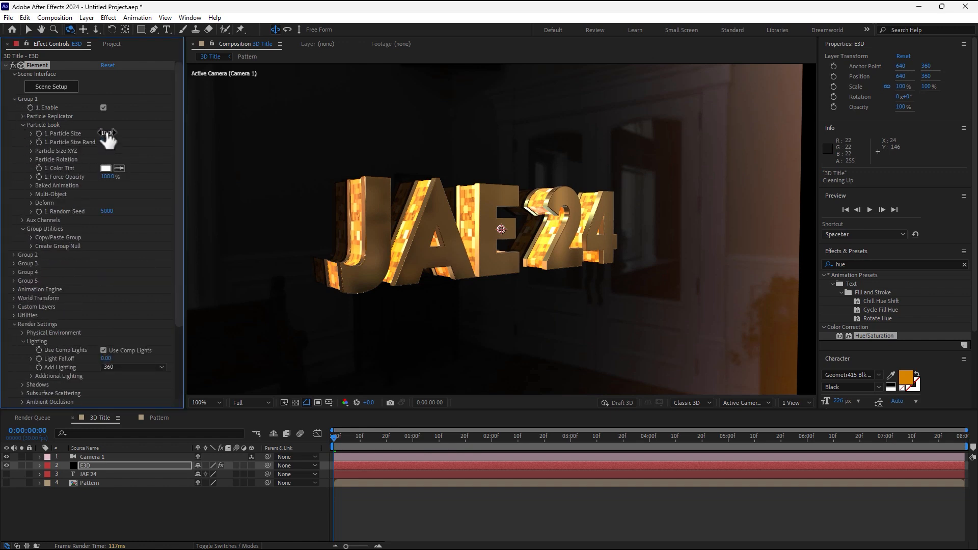
{"action": "left_click_drag", "start_coordinate": [121, 133], "coordinate": [140, 116]}
Track and dolly Camera 1 close to the glowing letters, to Position 56.9, 271, -193.8.
{"action": "left_click", "coordinate": [83, 29]}
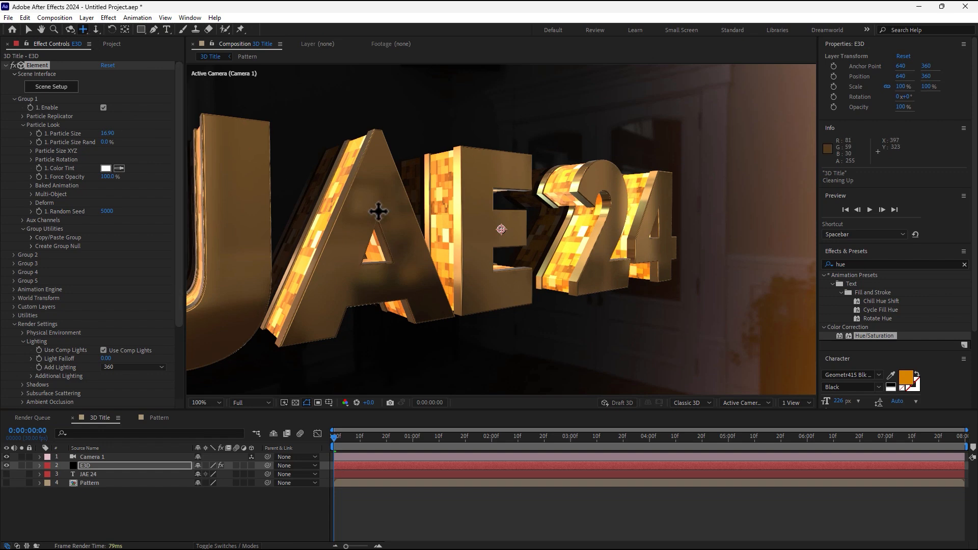
{"action": "left_click_drag", "start_coordinate": [377, 211], "coordinate": [500, 227]}
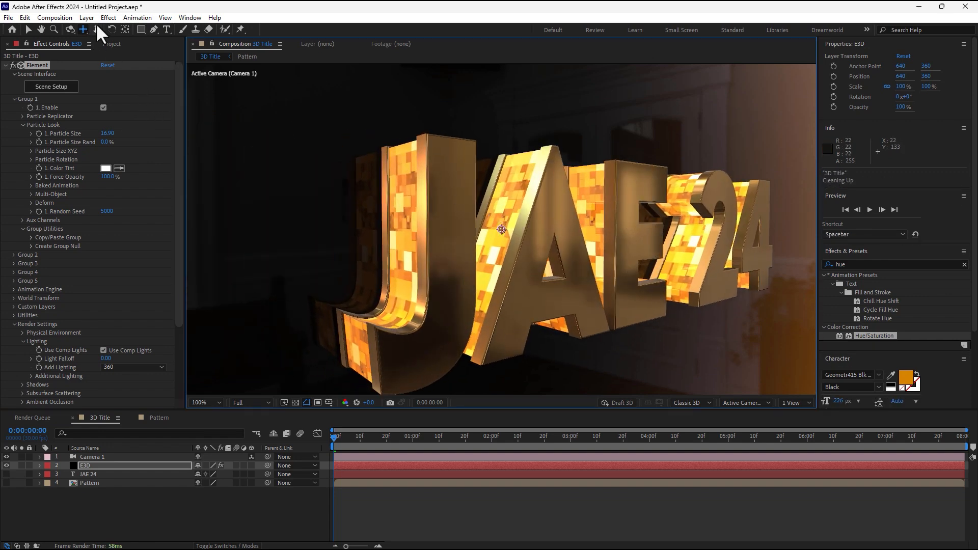
{"action": "left_click", "coordinate": [96, 29]}
{"action": "left_click_drag", "start_coordinate": [355, 159], "coordinate": [354, 120]}
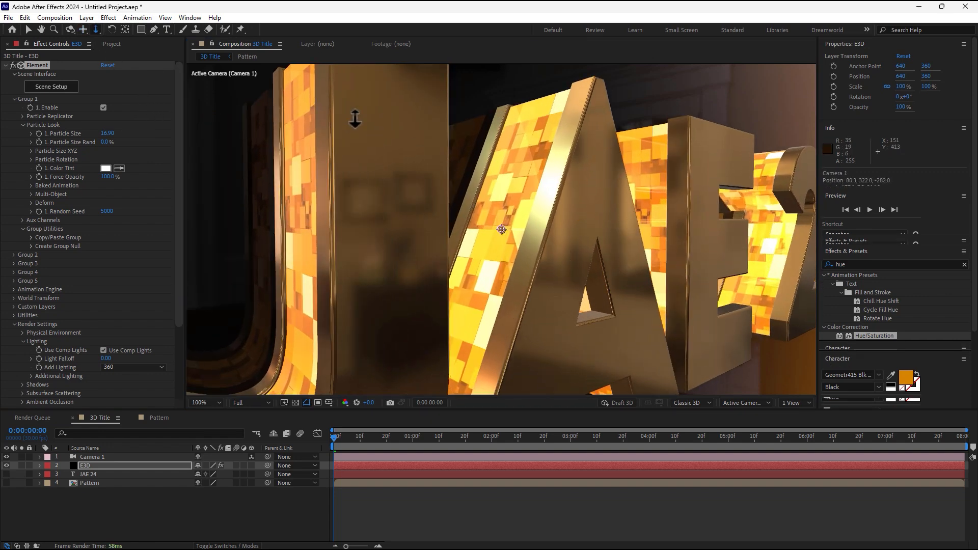
{"action": "left_click", "coordinate": [83, 29]}
{"action": "left_click_drag", "start_coordinate": [406, 155], "coordinate": [452, 189]}
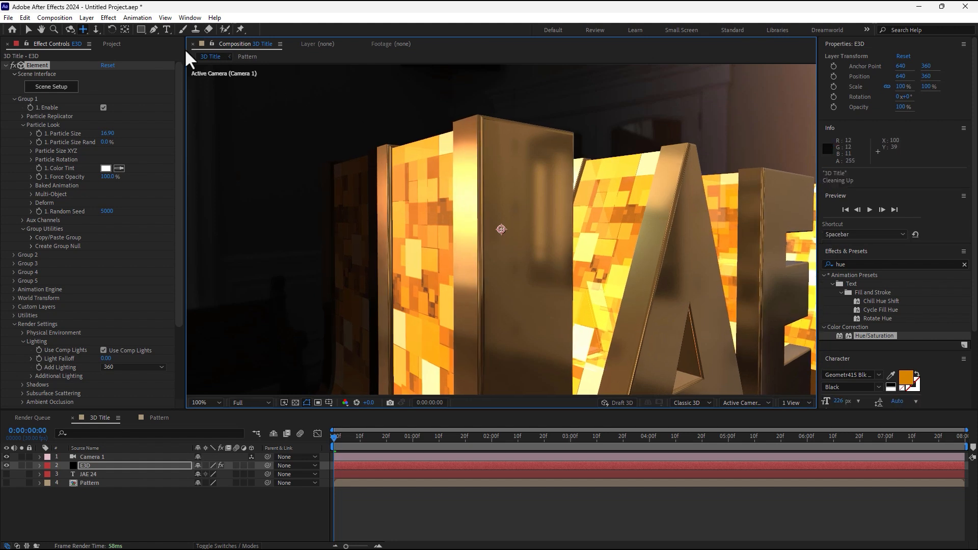
{"action": "left_click", "coordinate": [96, 29]}
{"action": "left_click_drag", "start_coordinate": [388, 170], "coordinate": [402, 160]}
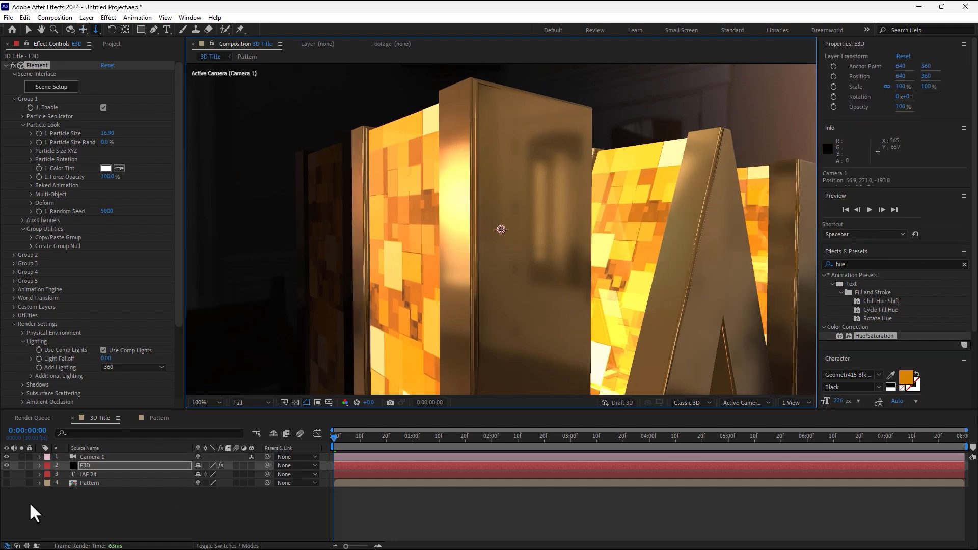
{"action": "left_click", "coordinate": [30, 515]}
{"action": "left_click", "coordinate": [91, 457]}
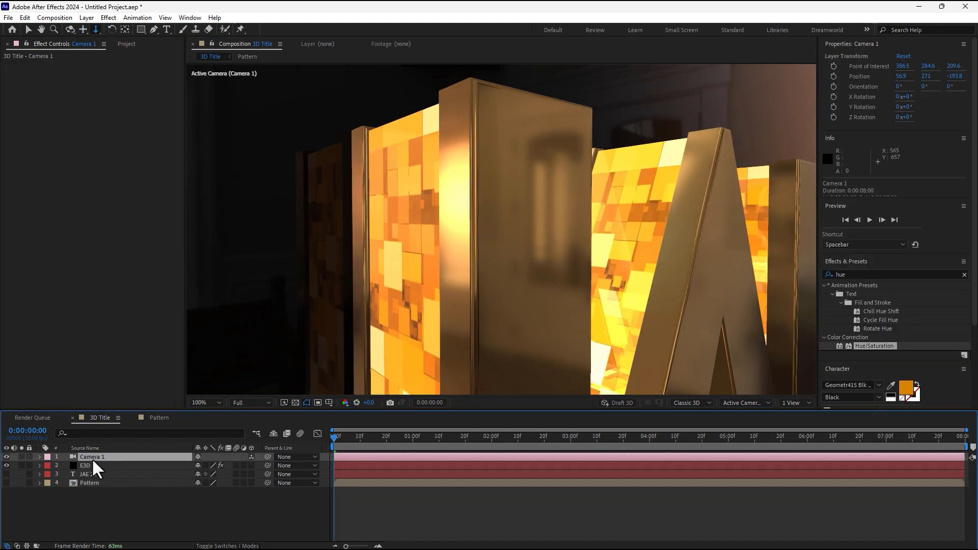
Keyframe all six Camera 1 transform properties at 0:00.
{"action": "left_click", "coordinate": [40, 457]}
{"action": "left_click", "coordinate": [50, 466]}
{"action": "left_click_drag", "start_coordinate": [65, 474], "coordinate": [66, 535]}
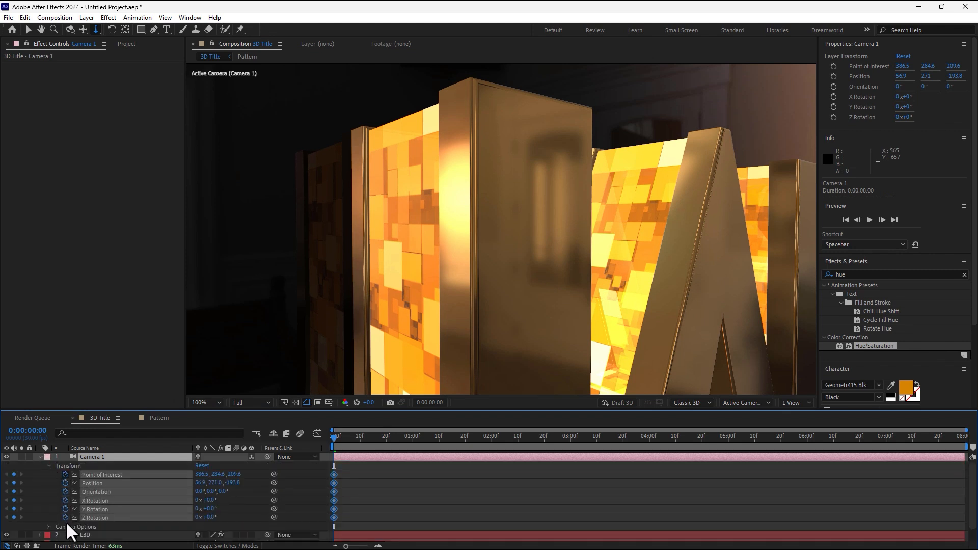
At 2:00, move Camera 1 to a low view of J and A (Position 47.7, 460.8, -192.6).
{"action": "left_click", "coordinate": [492, 448]}
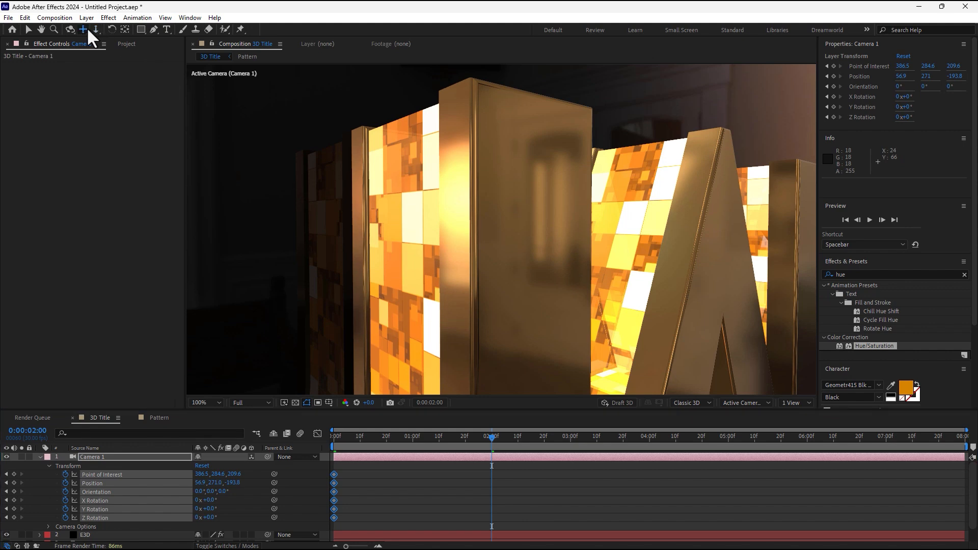
{"action": "left_click_drag", "start_coordinate": [448, 312], "coordinate": [452, 153]}
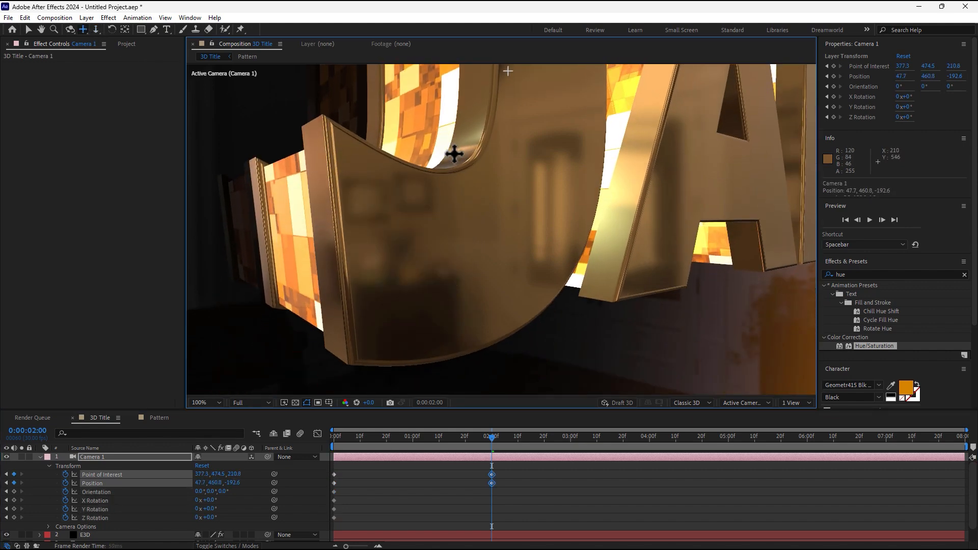
{"action": "left_click_drag", "start_coordinate": [334, 438], "coordinate": [482, 442]}
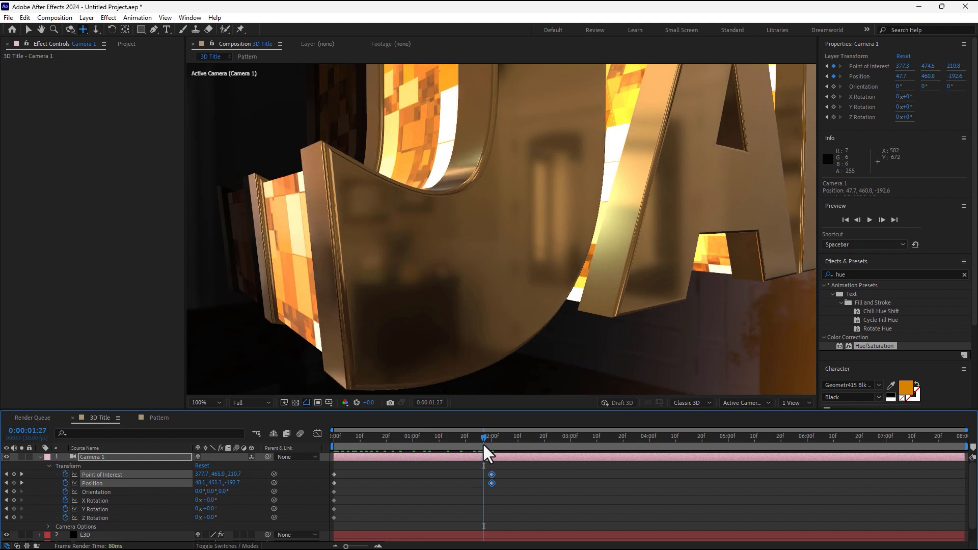
{"action": "left_click", "coordinate": [568, 502]}
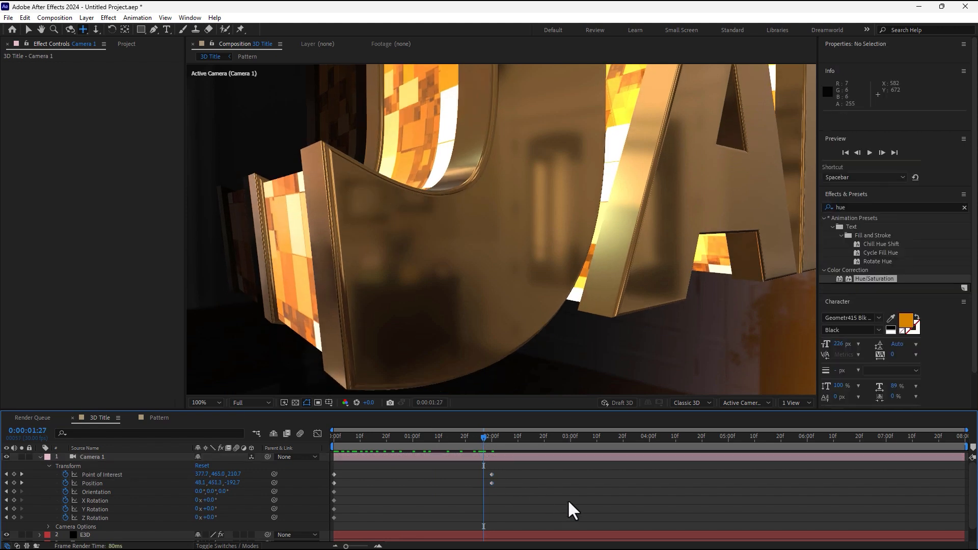
{"action": "left_click", "coordinate": [126, 44]}
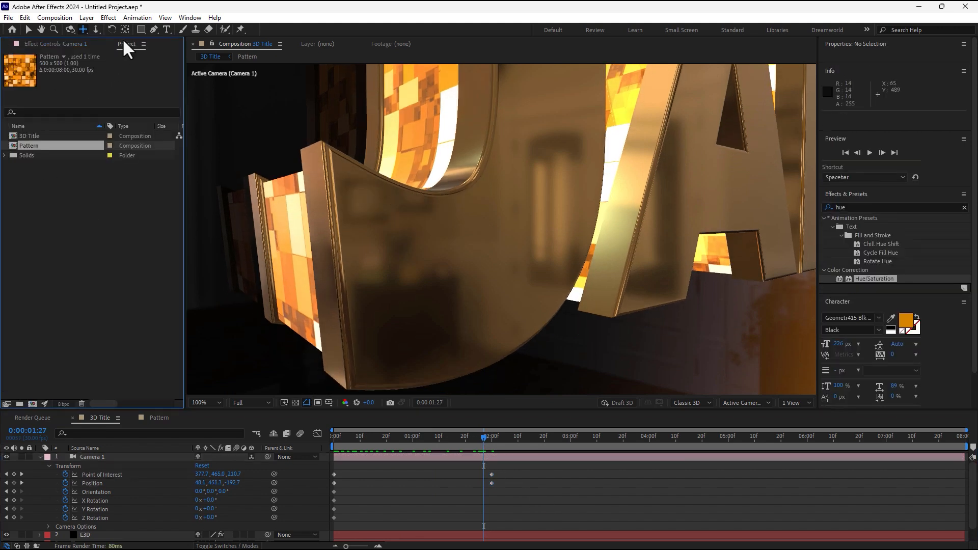
Duplicate 3D Title as 3D Title 2, open it, and delete Camera 1's copied keyframes.
{"action": "left_click", "coordinate": [29, 136]}
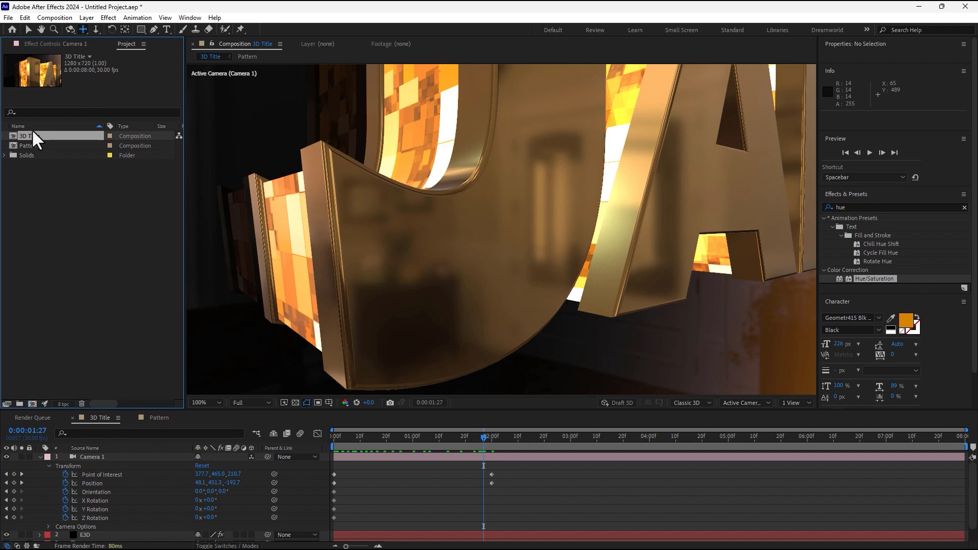
{"action": "key", "text": "ctrl+d"}
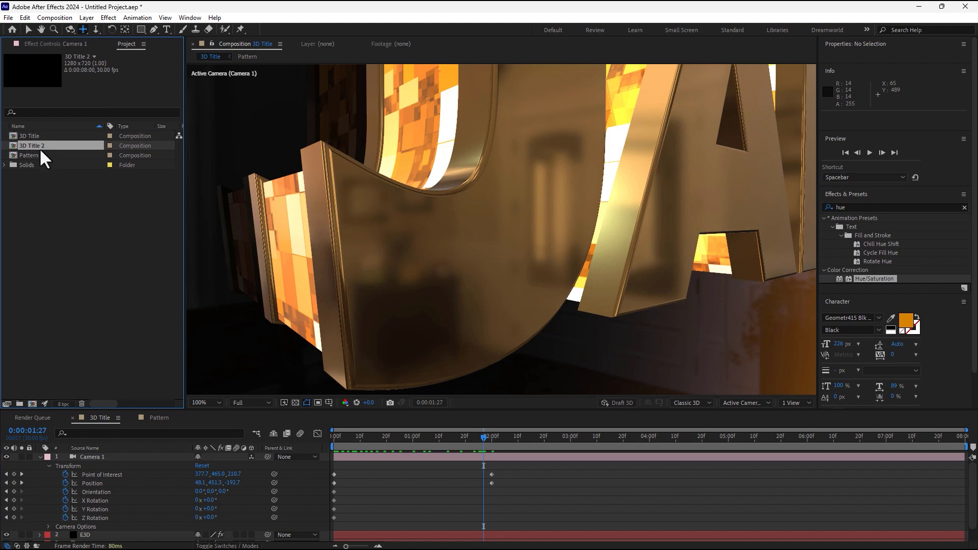
{"action": "double_click", "coordinate": [38, 146]}
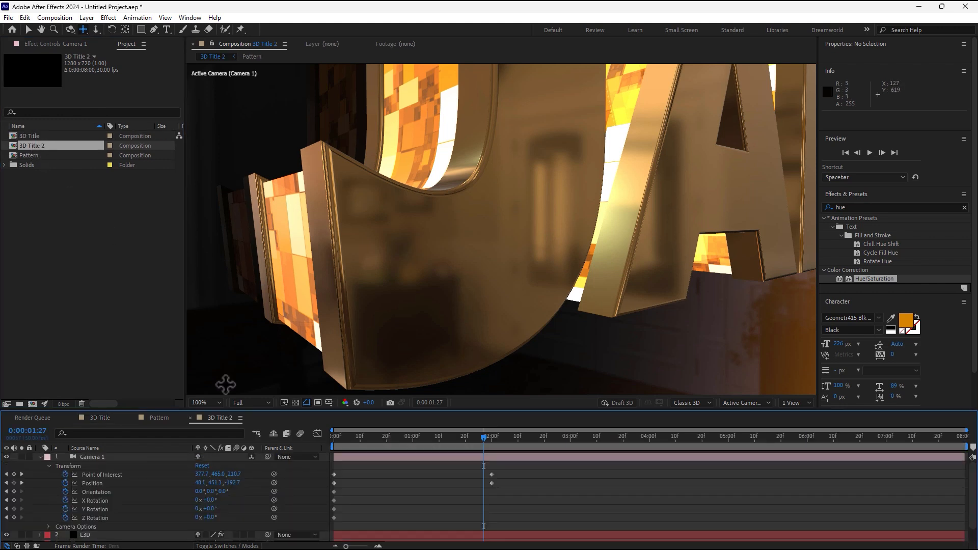
{"action": "left_click", "coordinate": [95, 459]}
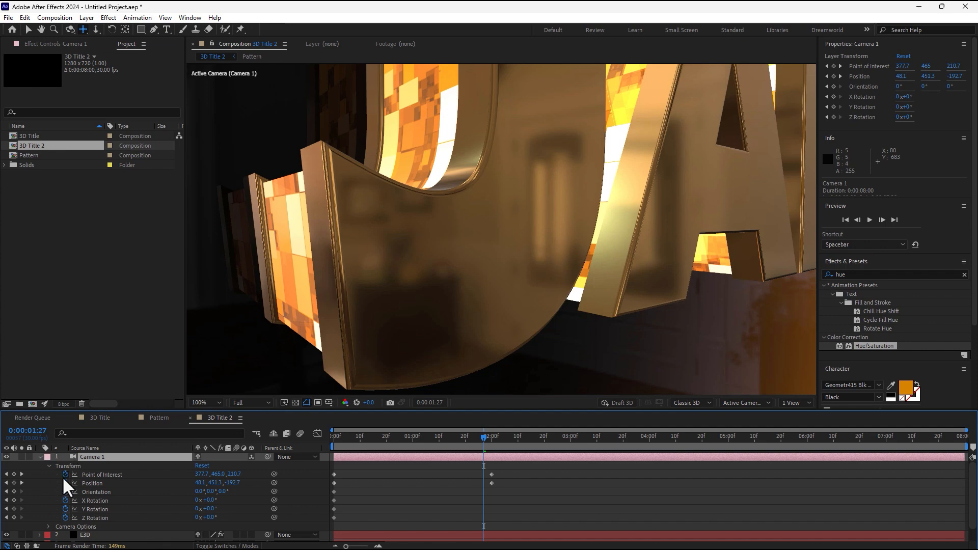
{"action": "left_click_drag", "start_coordinate": [63, 480], "coordinate": [65, 524]}
{"action": "key", "text": "Delete"}
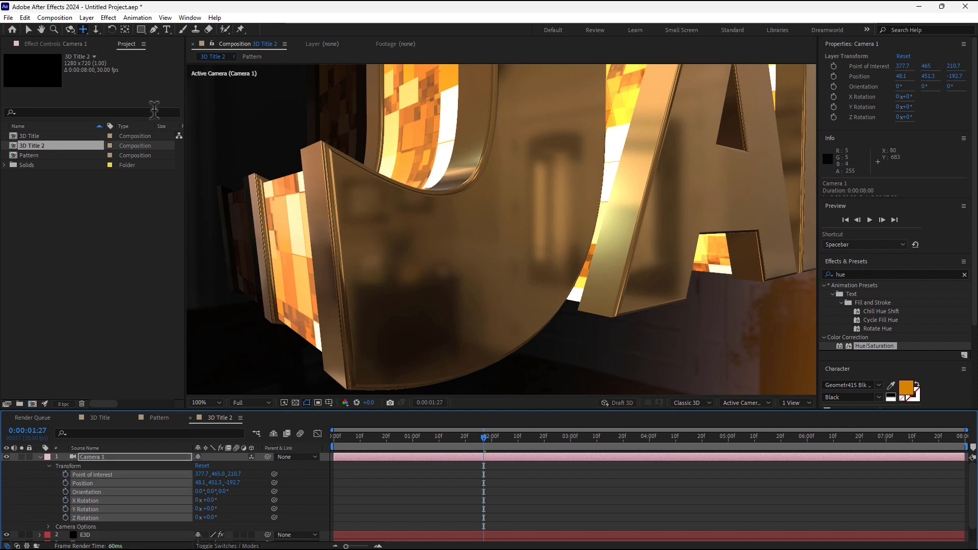
Orbit, pan and dolly the camera to a new starting view of the letters.
{"action": "left_click", "coordinate": [73, 29]}
{"action": "left_click_drag", "start_coordinate": [504, 229], "coordinate": [452, 206]}
{"action": "left_click", "coordinate": [83, 29]}
{"action": "left_click_drag", "start_coordinate": [509, 161], "coordinate": [448, 173]}
{"action": "left_click", "coordinate": [96, 29]}
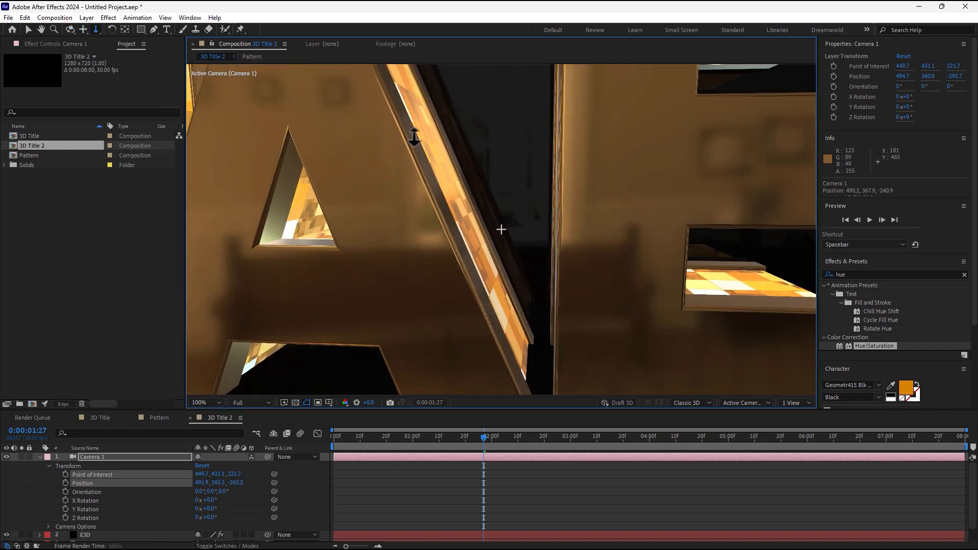
{"action": "left_click_drag", "start_coordinate": [500, 228], "coordinate": [414, 136]}
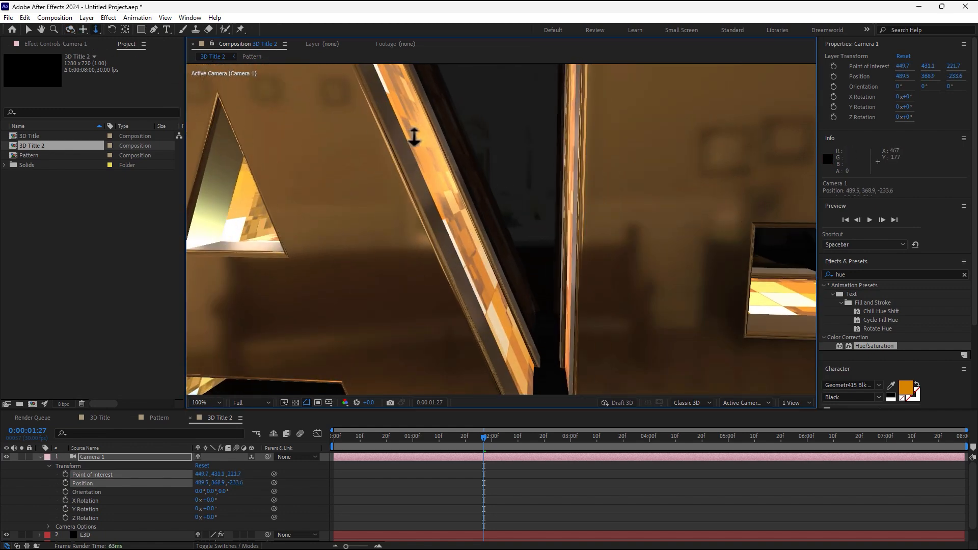
{"action": "left_click", "coordinate": [83, 29]}
{"action": "left_click_drag", "start_coordinate": [642, 253], "coordinate": [558, 235]}
{"action": "left_click", "coordinate": [95, 29]}
{"action": "left_click_drag", "start_coordinate": [448, 212], "coordinate": [461, 180]}
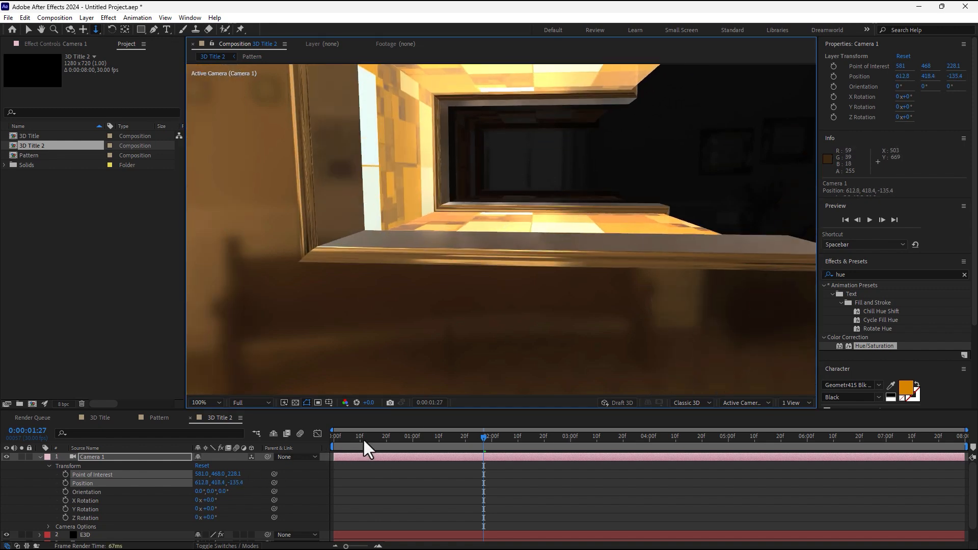
Keyframe the camera at 0:00, pan to the glowing letter sides at 2:00, then duplicate 3D Title 2.
{"action": "left_click_drag", "start_coordinate": [362, 438], "coordinate": [308, 438]}
{"action": "left_click_drag", "start_coordinate": [63, 474], "coordinate": [67, 518]}
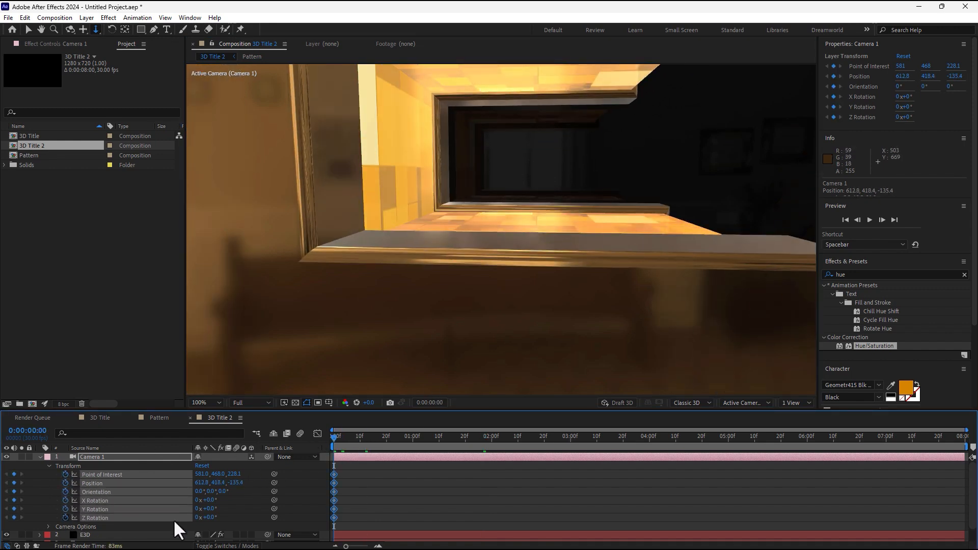
{"action": "left_click", "coordinate": [492, 436]}
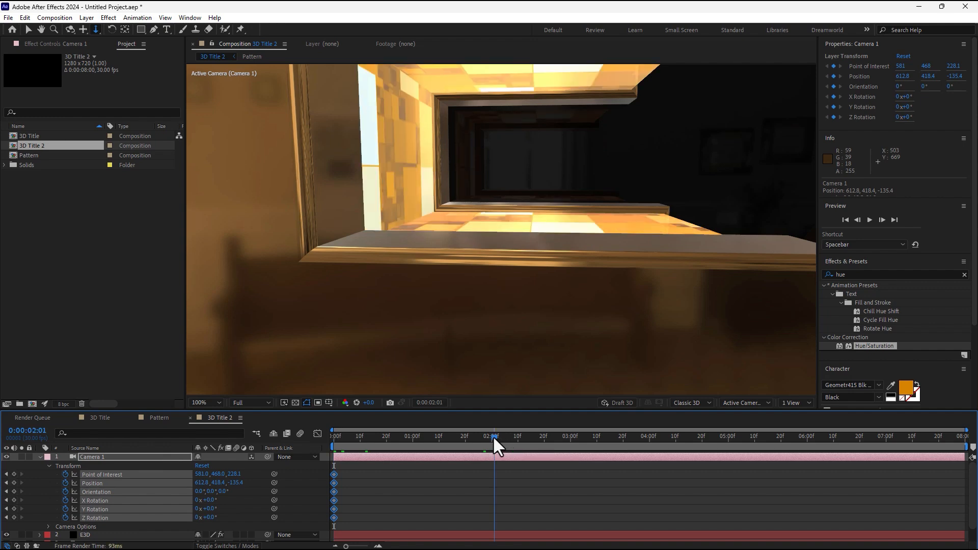
{"action": "left_click", "coordinate": [84, 31]}
{"action": "left_click_drag", "start_coordinate": [537, 211], "coordinate": [344, 203]}
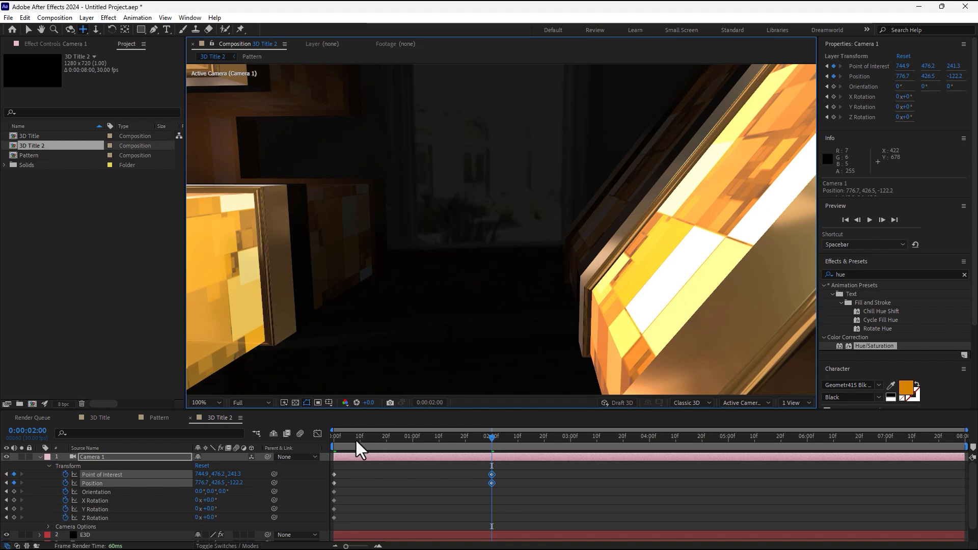
{"action": "left_click_drag", "start_coordinate": [355, 439], "coordinate": [495, 455]}
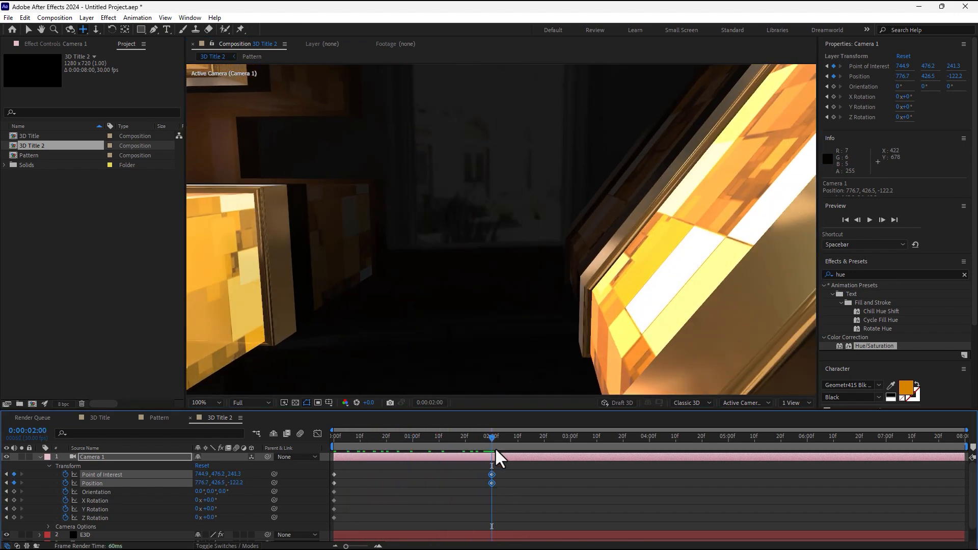
{"action": "left_click", "coordinate": [32, 145]}
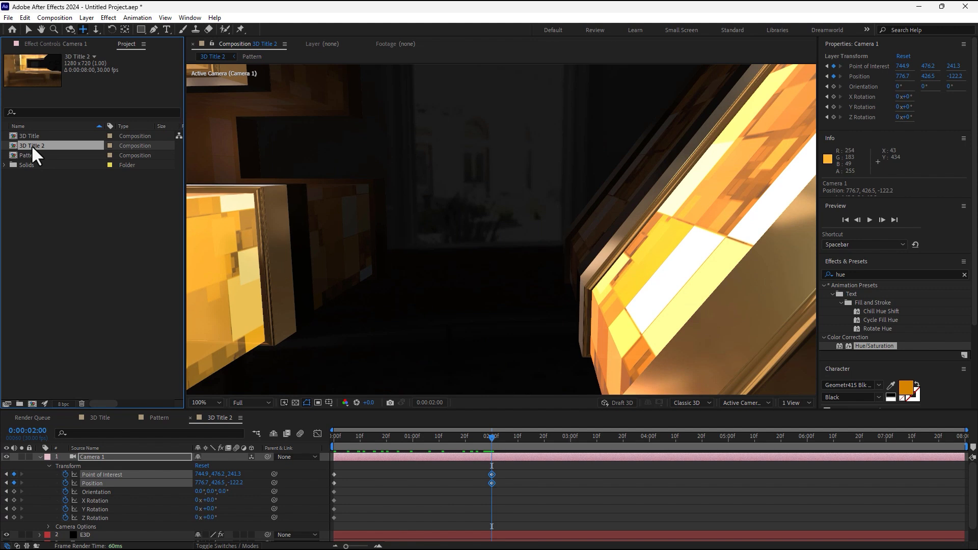
{"action": "key", "text": "ctrl+d"}
Open 3D Title 3 and delete Camera 1's copied keyframes.
{"action": "double_click", "coordinate": [40, 154]}
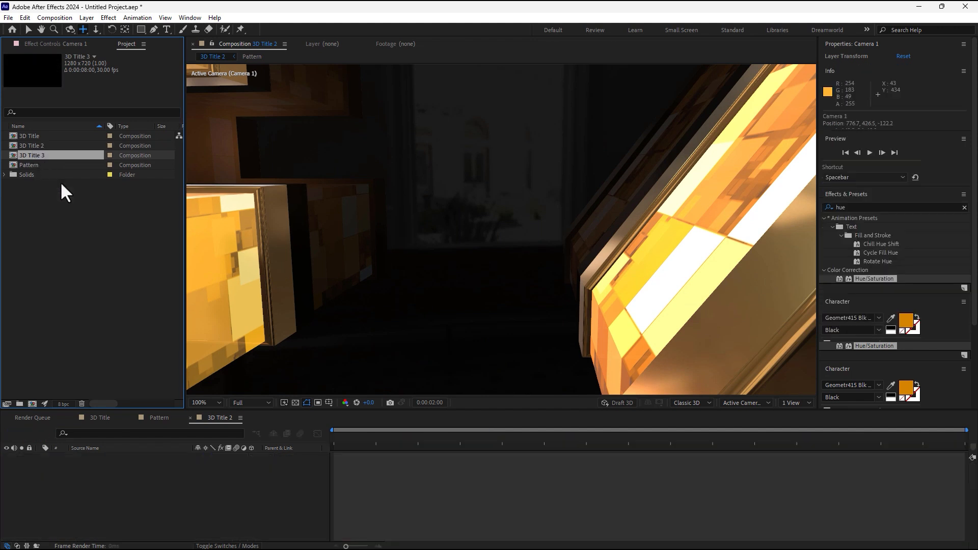
{"action": "left_click_drag", "start_coordinate": [67, 473], "coordinate": [65, 520]}
{"action": "key", "text": "Delete"}
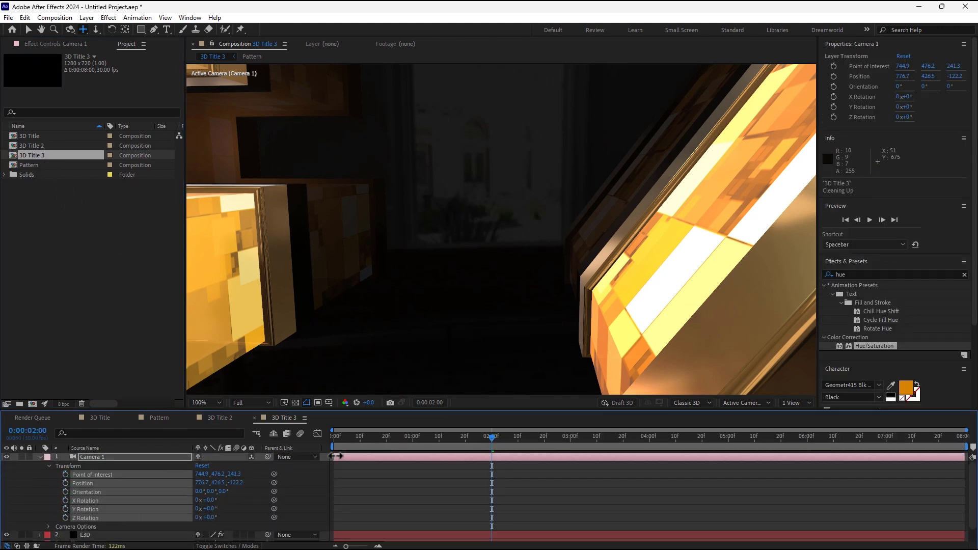
{"action": "key", "text": "Home"}
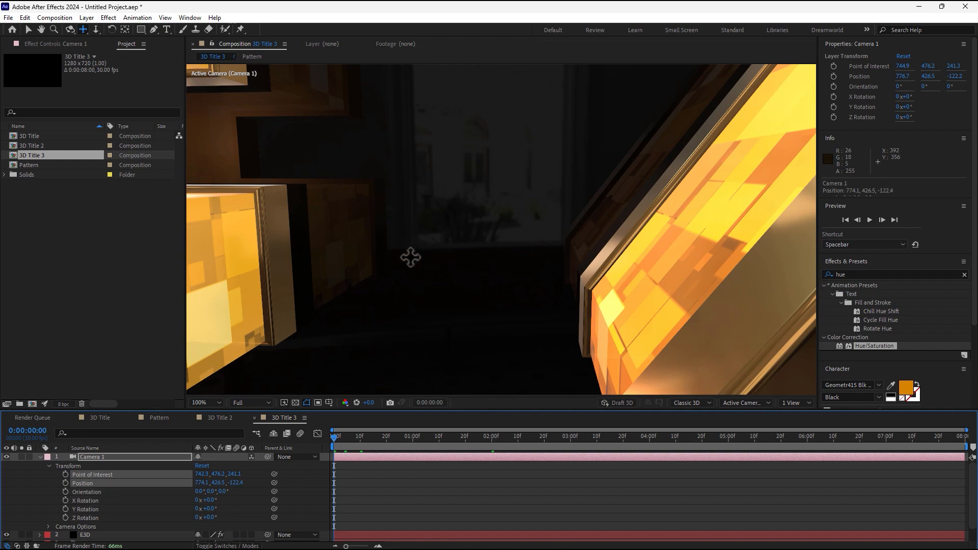
Place the camera inside the A's triangular opening (Position 363.7, 384.4, 10.6), keyframed at 0f.
{"action": "left_click_drag", "start_coordinate": [408, 255], "coordinate": [425, 278]}
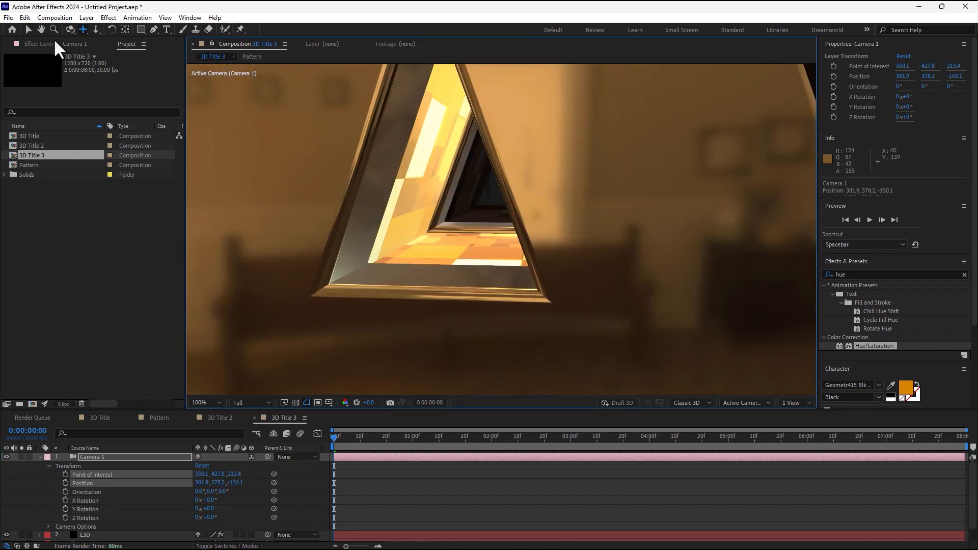
{"action": "left_click", "coordinate": [70, 29]}
{"action": "left_click_drag", "start_coordinate": [408, 207], "coordinate": [431, 205]}
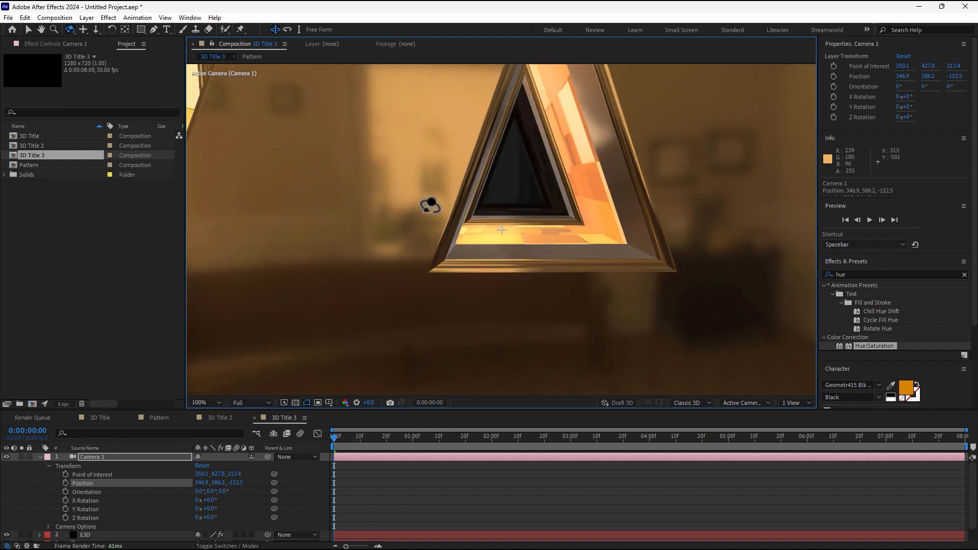
{"action": "left_click", "coordinate": [83, 29]}
{"action": "left_click_drag", "start_coordinate": [499, 168], "coordinate": [402, 100]}
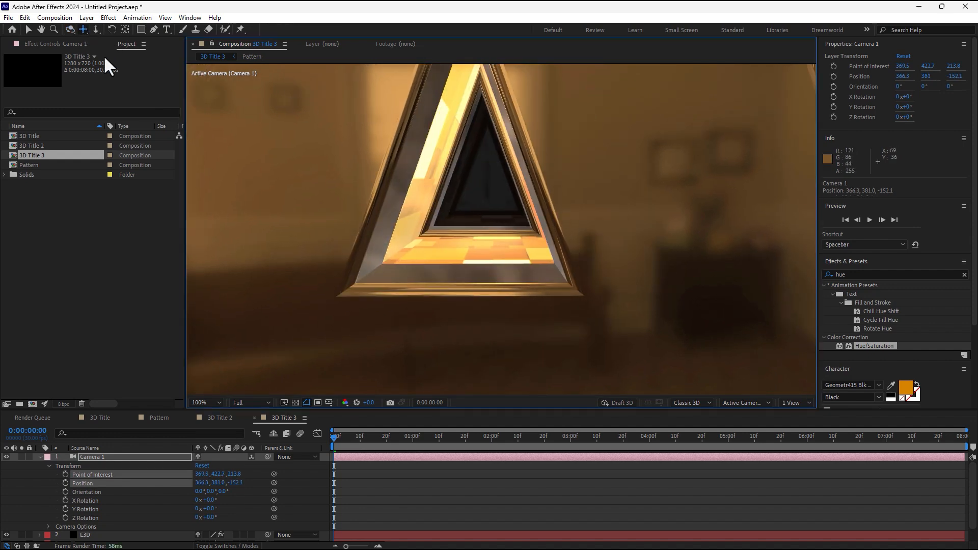
{"action": "left_click", "coordinate": [95, 29]}
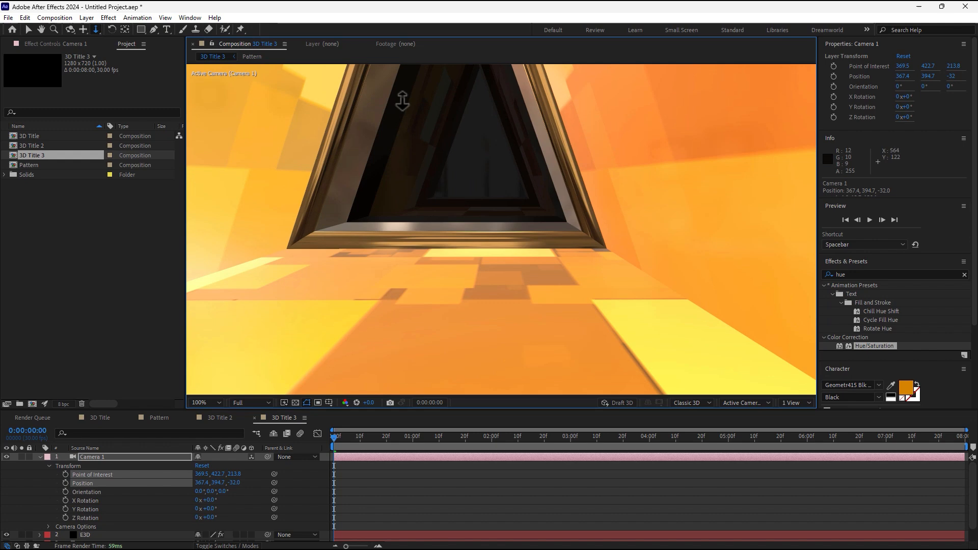
{"action": "left_click", "coordinate": [83, 29]}
{"action": "left_click_drag", "start_coordinate": [406, 155], "coordinate": [415, 184]}
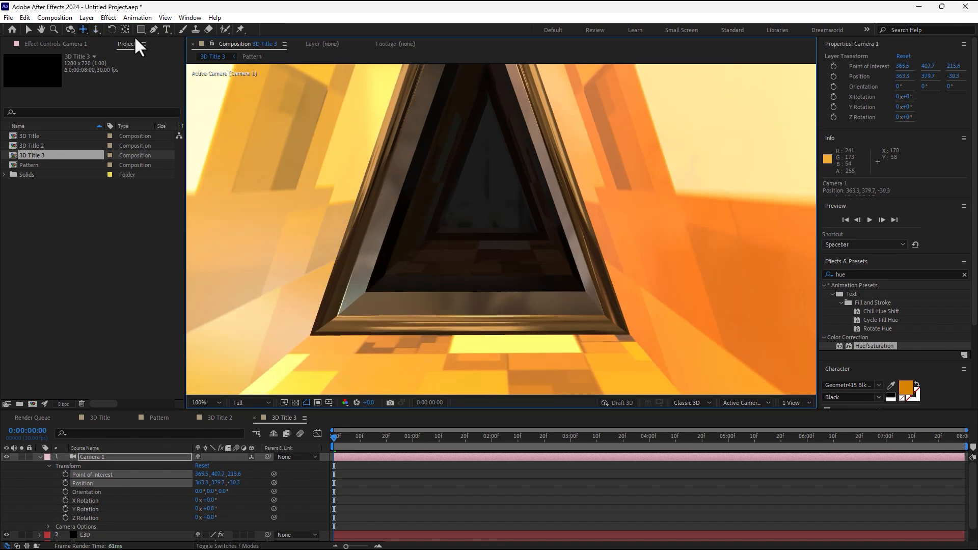
{"action": "left_click", "coordinate": [96, 30]}
{"action": "left_click_drag", "start_coordinate": [371, 102], "coordinate": [564, 136]}
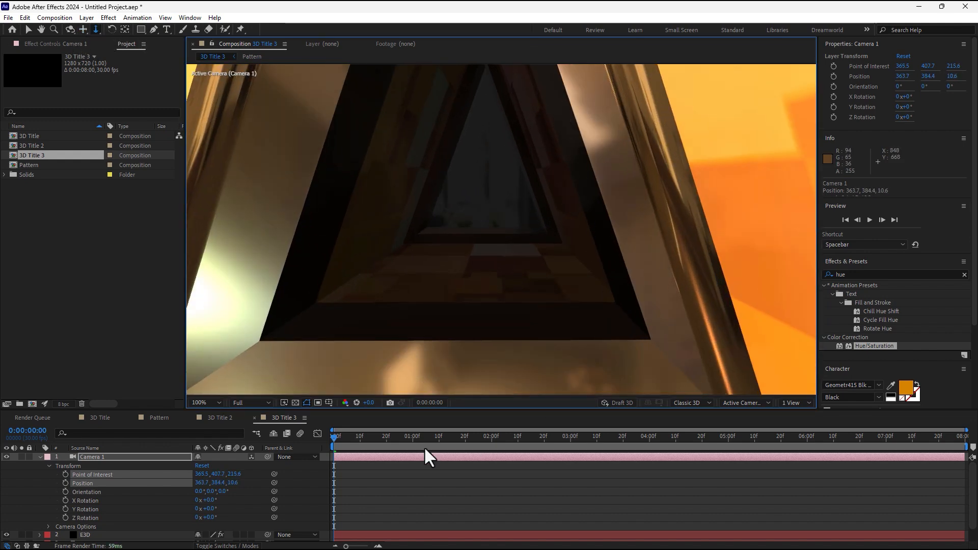
{"action": "left_click_drag", "start_coordinate": [66, 469], "coordinate": [60, 514]}
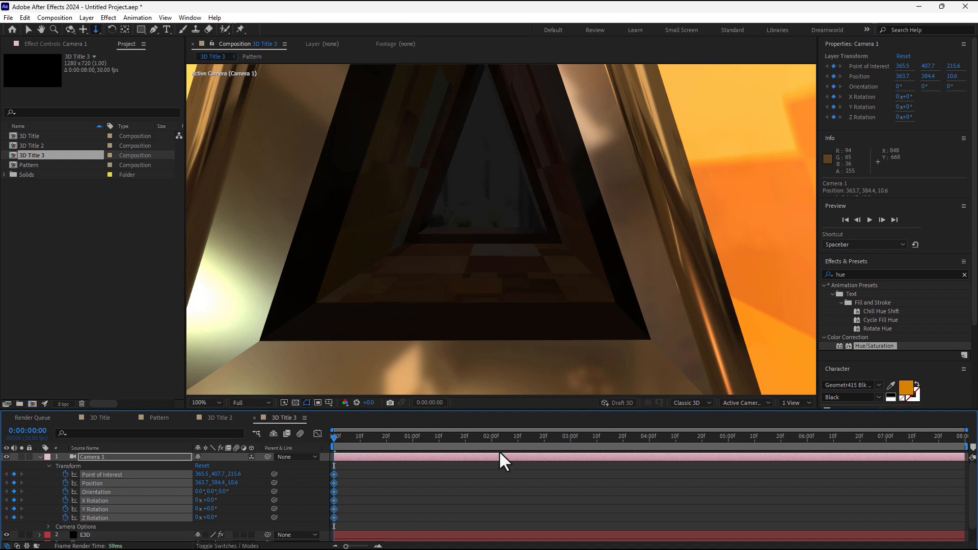
{"action": "left_click", "coordinate": [571, 441]}
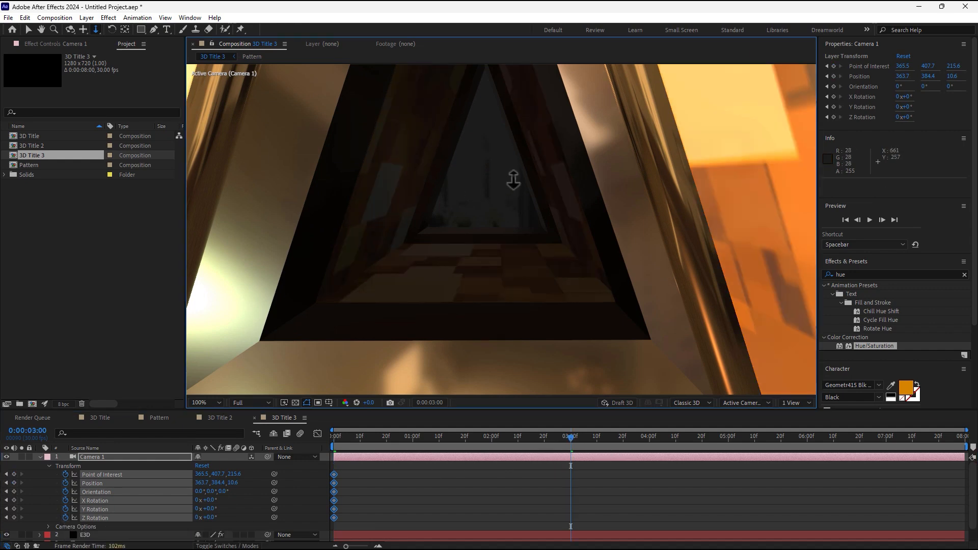
At 3:00, pull Camera 1 back to Position 596.3, 407.2, -1263.4 to frame JAE 24.
{"action": "left_click_drag", "start_coordinate": [513, 180], "coordinate": [557, 230]}
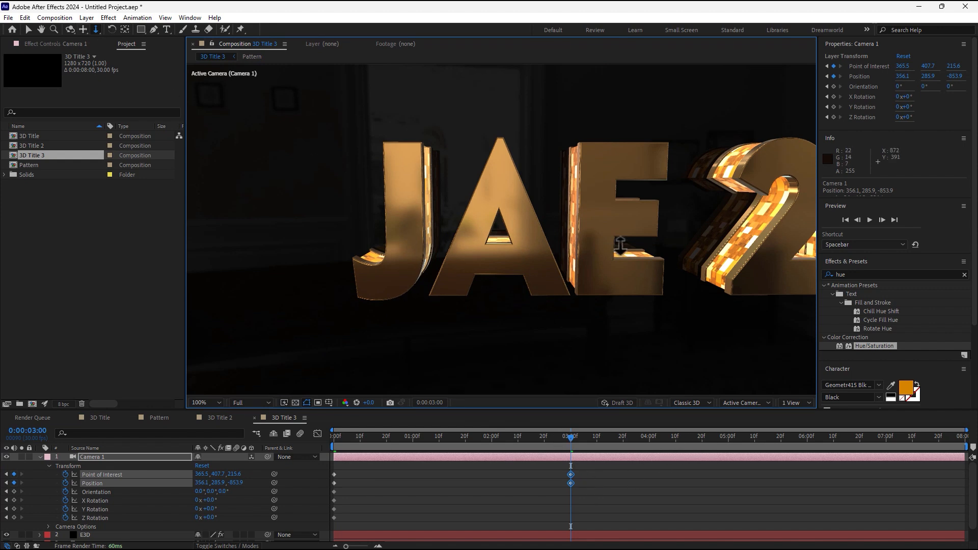
{"action": "left_click", "coordinate": [83, 29]}
{"action": "left_click_drag", "start_coordinate": [556, 235], "coordinate": [397, 260]}
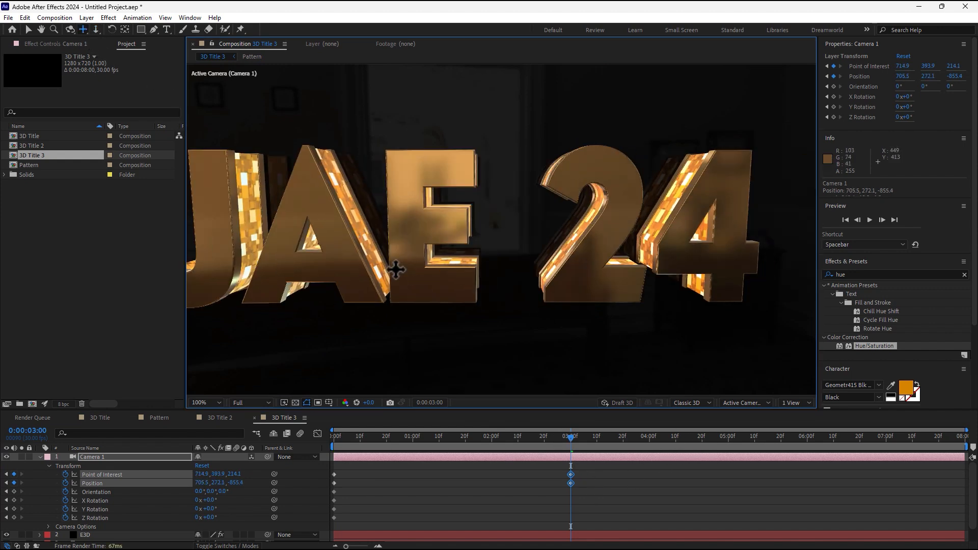
{"action": "left_click", "coordinate": [210, 402]}
{"action": "left_click", "coordinate": [207, 228]}
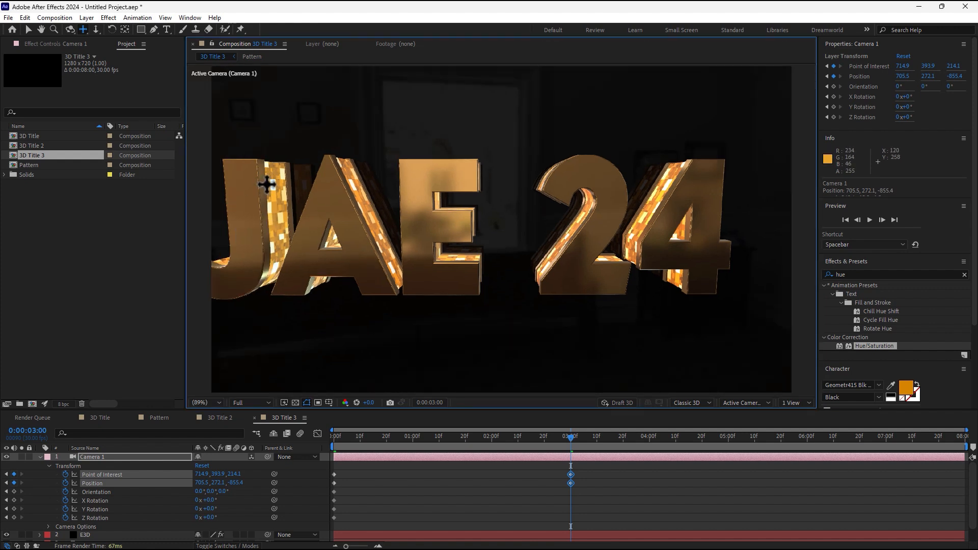
{"action": "left_click", "coordinate": [95, 29]}
{"action": "left_click_drag", "start_coordinate": [541, 219], "coordinate": [544, 294]}
{"action": "left_click", "coordinate": [70, 29]}
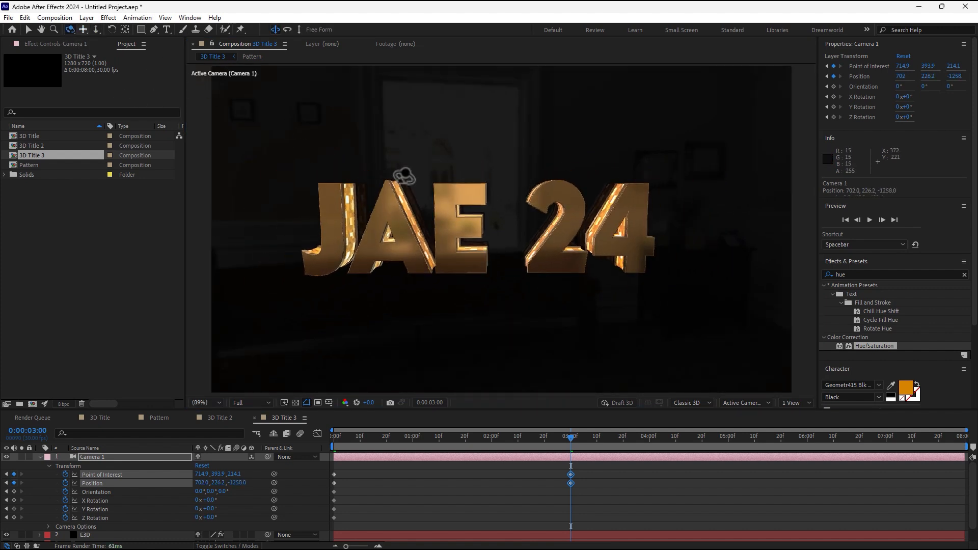
{"action": "mouse_move", "coordinate": [469, 189]}
{"action": "left_mouse_down"}
{"action": "mouse_move", "coordinate": [460, 191]}
{"action": "mouse_move", "coordinate": [468, 186]}
{"action": "left_mouse_up"}
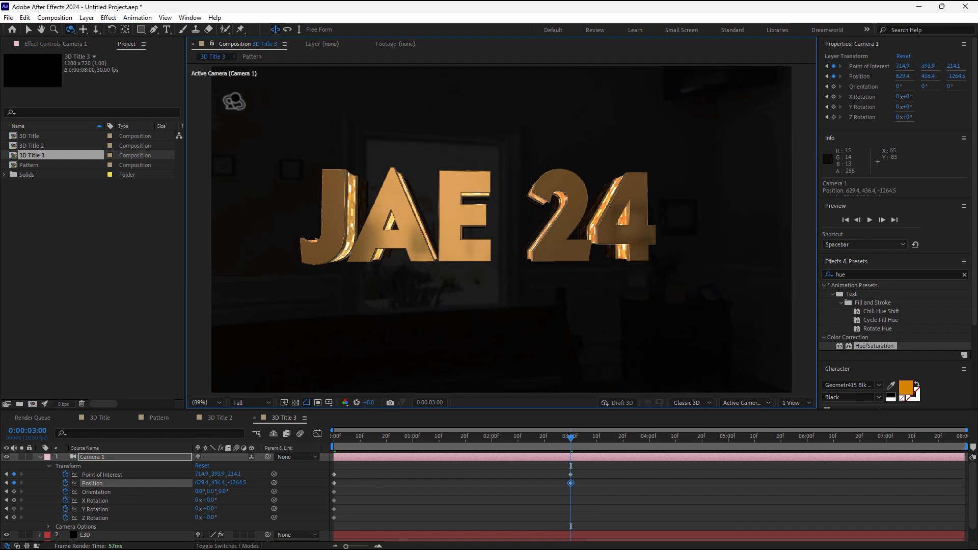
{"action": "left_click", "coordinate": [83, 29]}
{"action": "left_click_drag", "start_coordinate": [563, 198], "coordinate": [570, 203]}
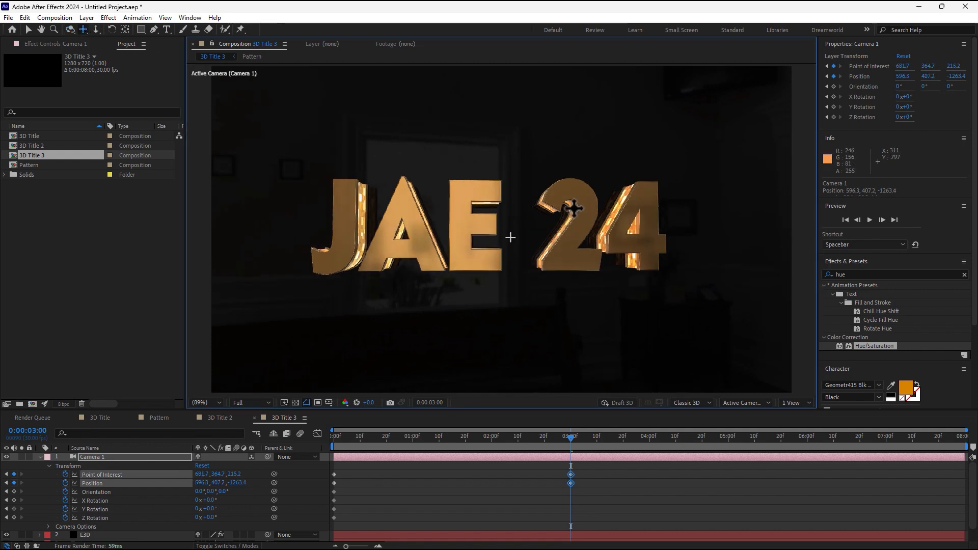
{"action": "left_click_drag", "start_coordinate": [569, 438], "coordinate": [415, 460]}
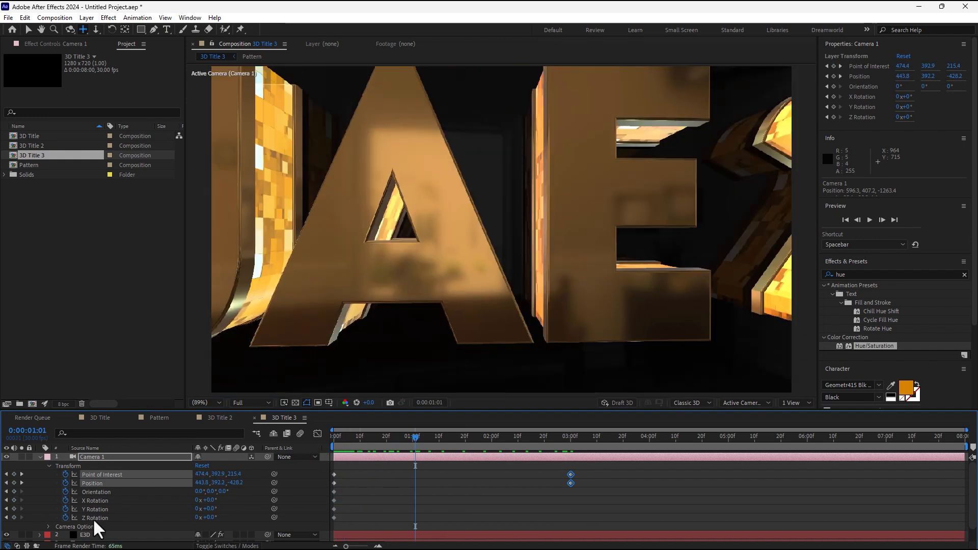
Turn Motion Blur On in the E3D layer's Element effect with a Shutter Angle of 307.
{"action": "left_click", "coordinate": [89, 534]}
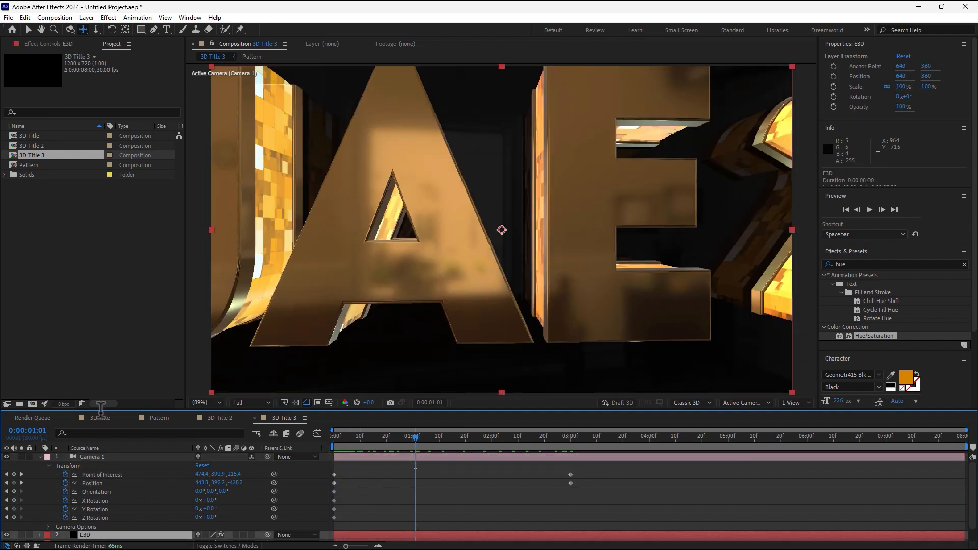
{"action": "left_click", "coordinate": [40, 45]}
{"action": "scroll", "coordinate": [153, 248], "scroll_direction": "down", "scroll_amount": 4}
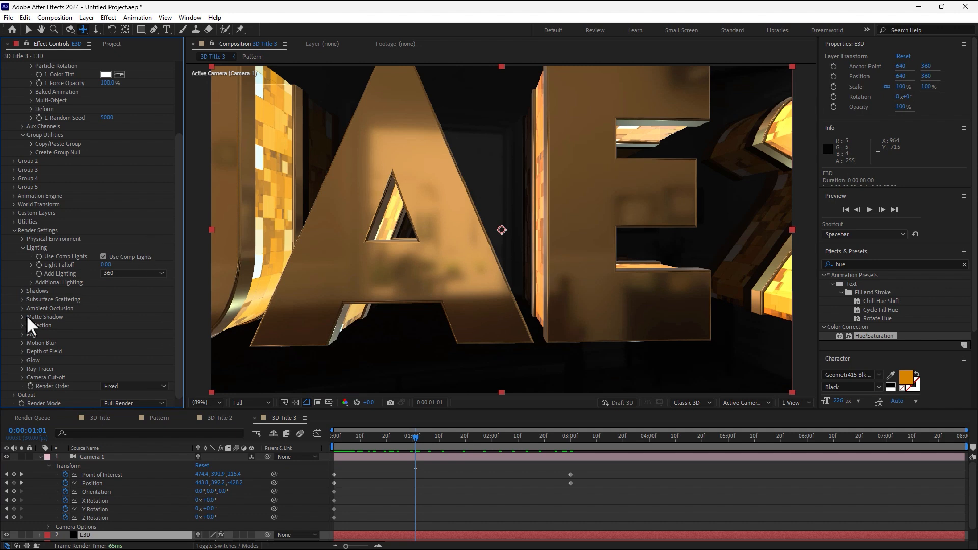
{"action": "left_click", "coordinate": [24, 343]}
{"action": "left_click", "coordinate": [135, 351]}
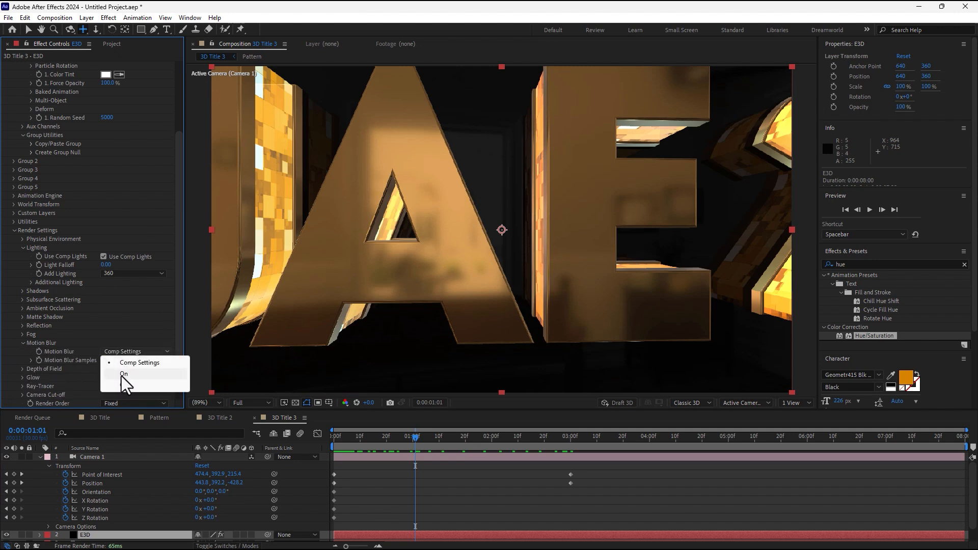
{"action": "left_click", "coordinate": [125, 381]}
{"action": "left_click_drag", "start_coordinate": [105, 368], "coordinate": [201, 413]}
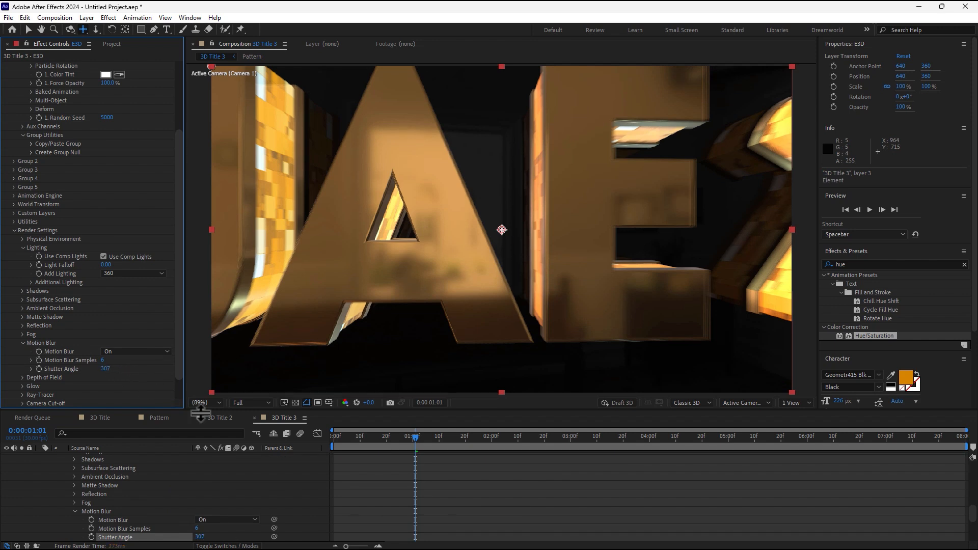
{"action": "left_click", "coordinate": [432, 506]}
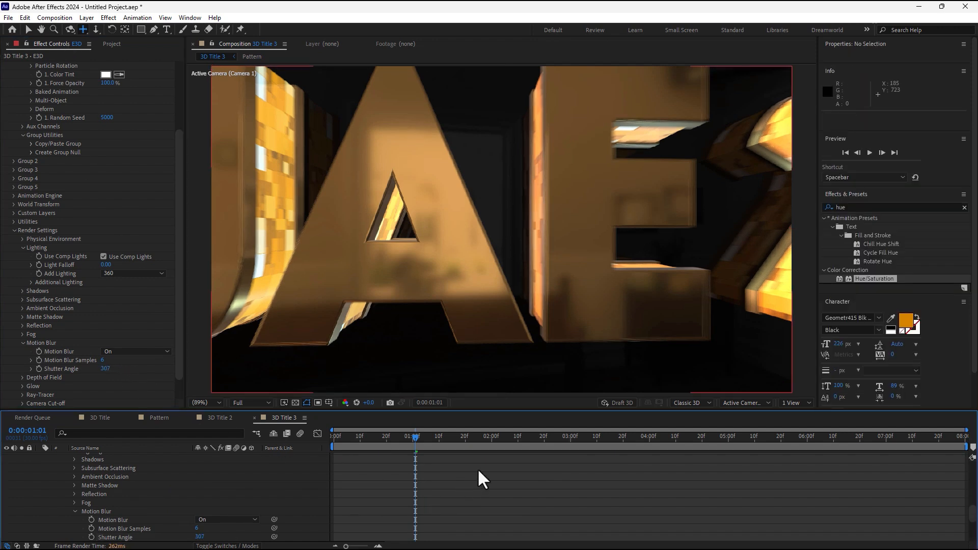
Create a new composition, Comp 1, with its duration set to 10.
{"action": "key", "text": "ctrl+n"}
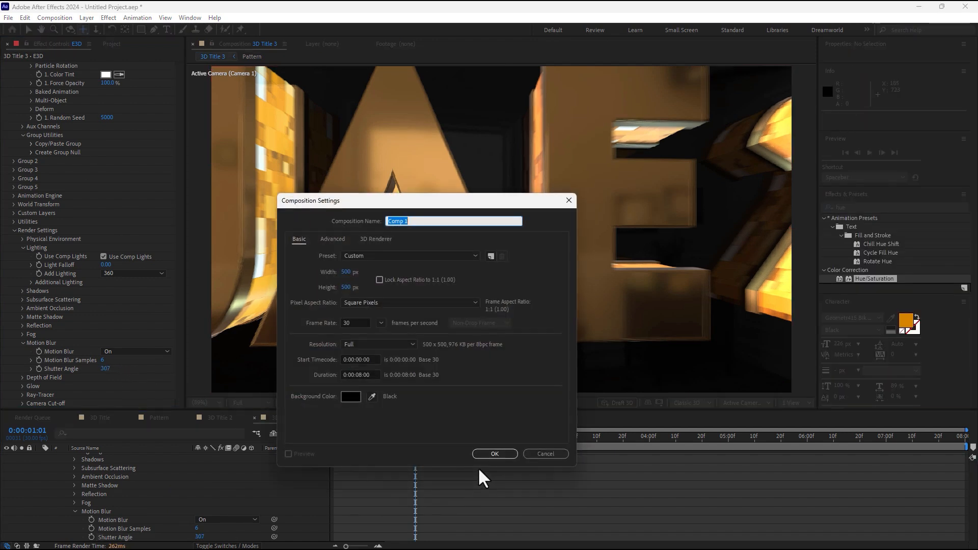
{"action": "left_click", "coordinate": [361, 375]}
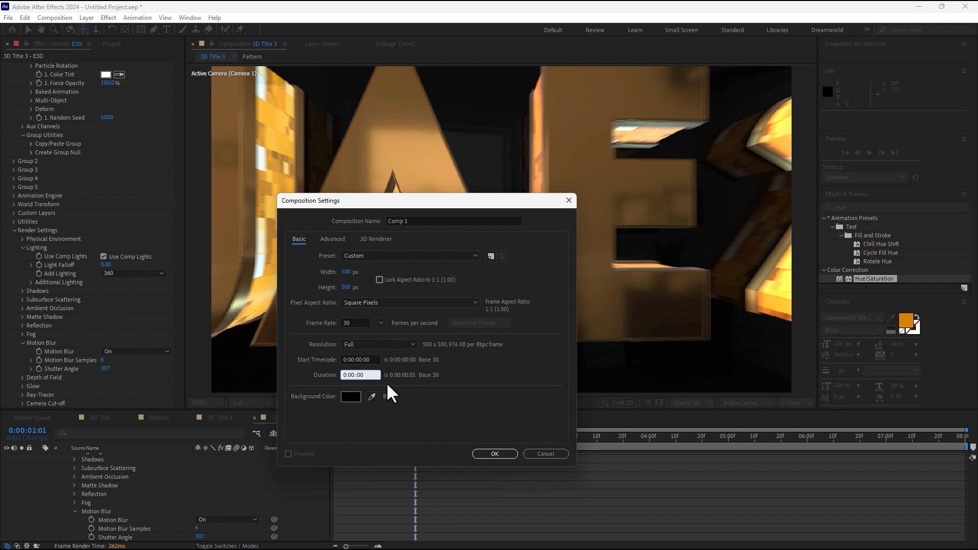
{"action": "type", "text": "10"}
{"action": "key", "text": "Return"}
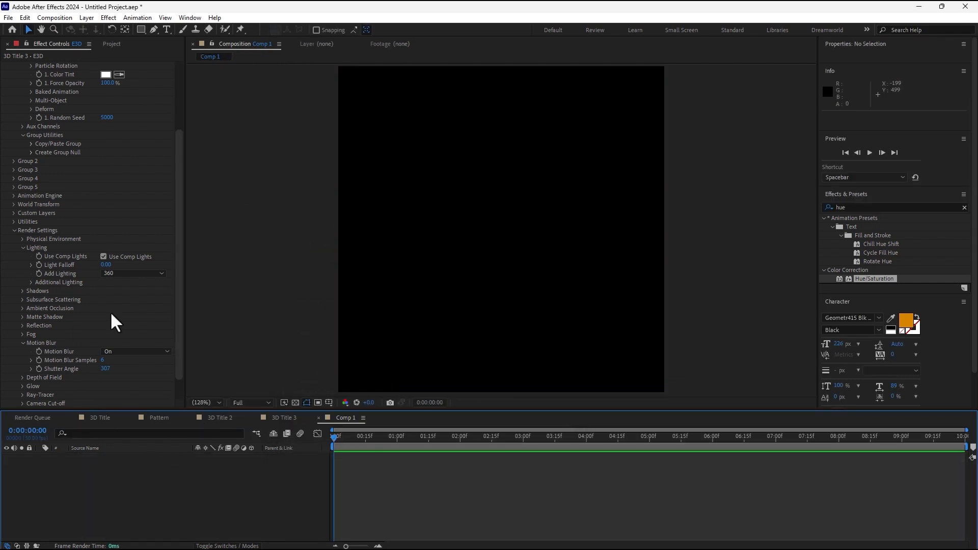
Add 3D Title and 3D Title 2 into Comp 1's timeline.
{"action": "left_click", "coordinate": [112, 44]}
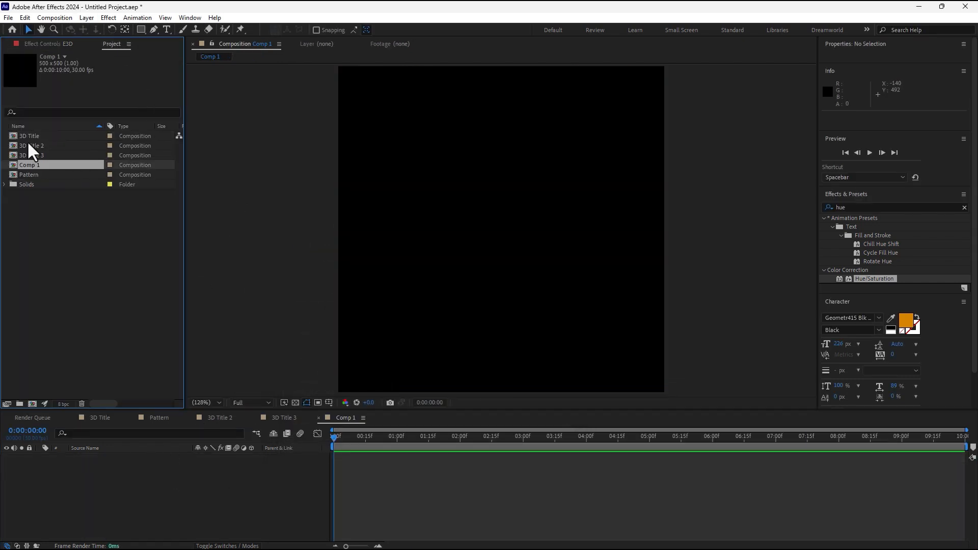
{"action": "left_click_drag", "start_coordinate": [29, 135], "coordinate": [141, 466]}
{"action": "left_click_drag", "start_coordinate": [31, 146], "coordinate": [504, 461]}
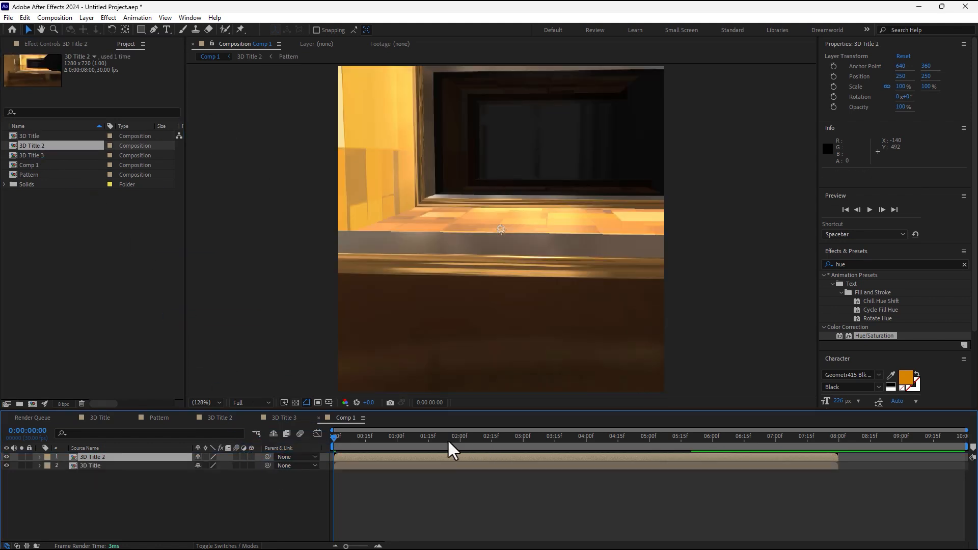
Start 3D Title 2 at 1:19, fading 0% to 100% opacity by 2:01, and add 3D Title 3 above.
{"action": "left_click_drag", "start_coordinate": [431, 458], "coordinate": [515, 458]}
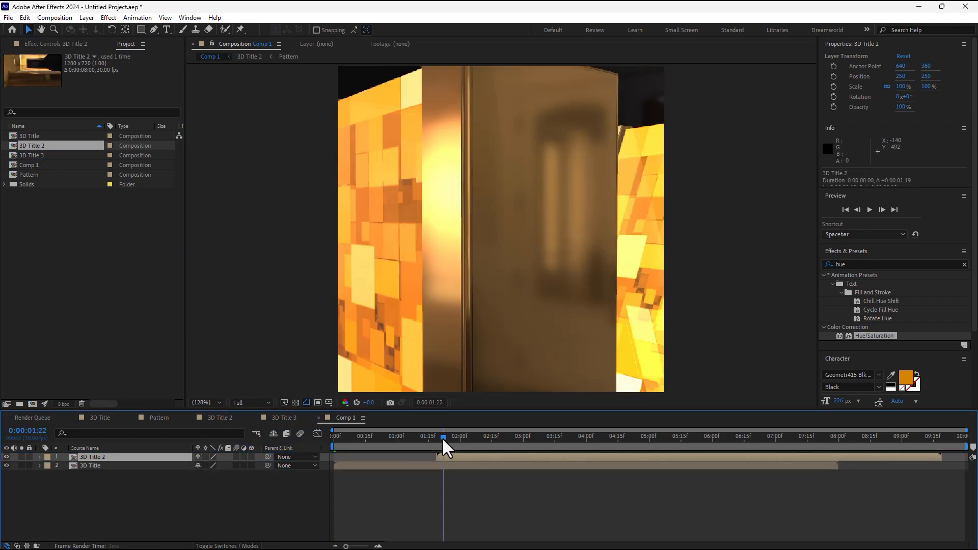
{"action": "left_click_drag", "start_coordinate": [443, 440], "coordinate": [439, 441]}
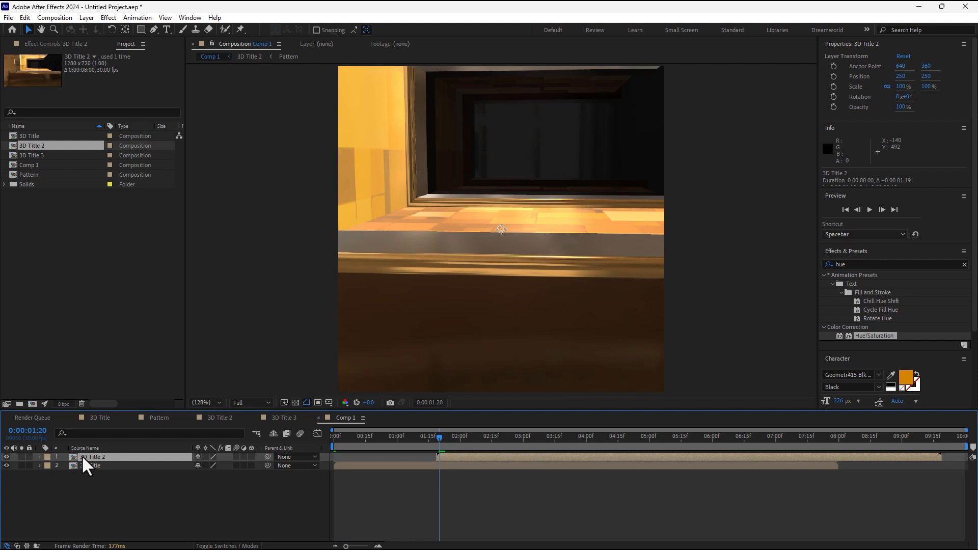
{"action": "key", "text": "t"}
{"action": "left_click_drag", "start_coordinate": [199, 465], "coordinate": [122, 477]}
{"action": "left_click", "coordinate": [65, 466]}
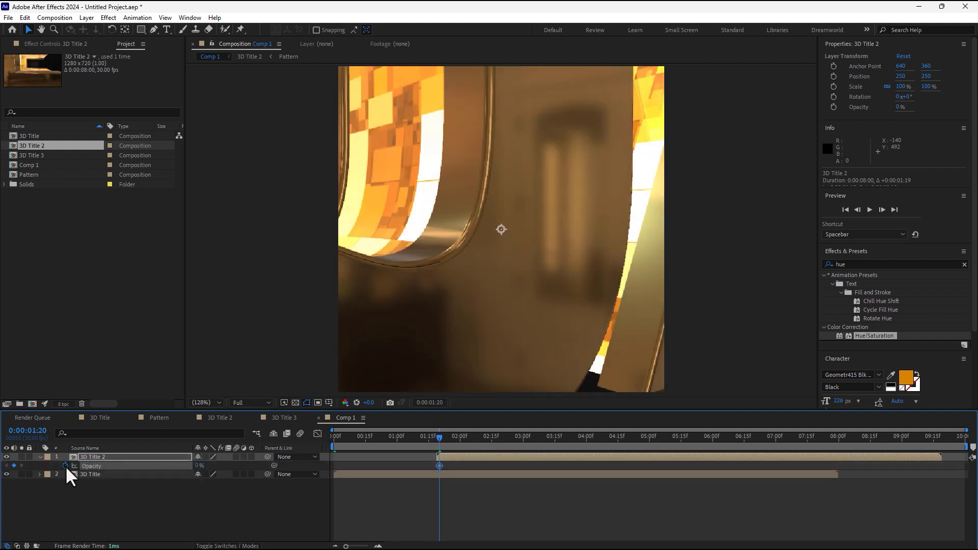
{"action": "left_click", "coordinate": [462, 438]}
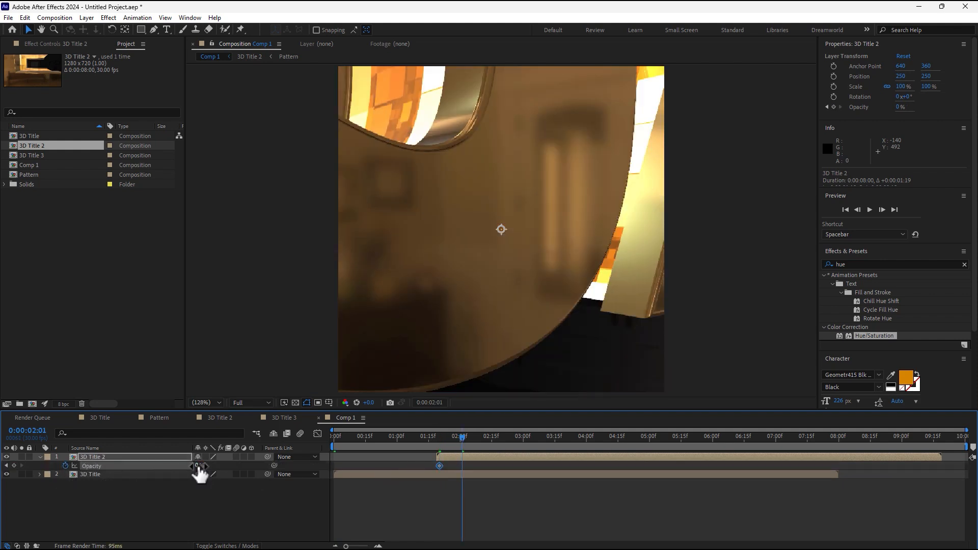
{"action": "left_click_drag", "start_coordinate": [199, 465], "coordinate": [260, 466]}
{"action": "left_click_drag", "start_coordinate": [431, 439], "coordinate": [504, 448]}
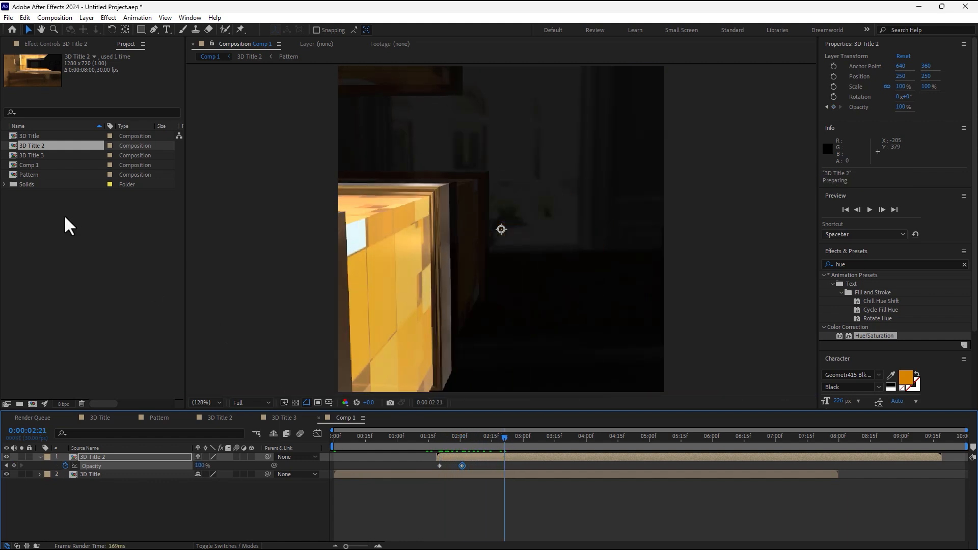
{"action": "left_click_drag", "start_coordinate": [34, 155], "coordinate": [176, 466]}
{"action": "left_click_drag", "start_coordinate": [393, 459], "coordinate": [689, 459]}
Start 3D Title 3 at 4:17 with opacity keyed from 0% to 100% at 5:00.
{"action": "left_click", "coordinate": [636, 447]}
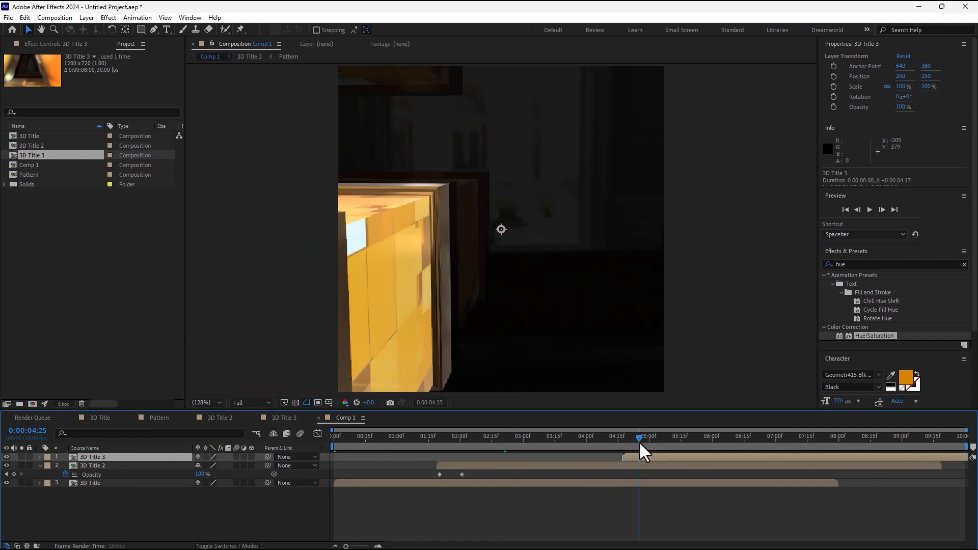
{"action": "left_click_drag", "start_coordinate": [626, 452], "coordinate": [627, 454]}
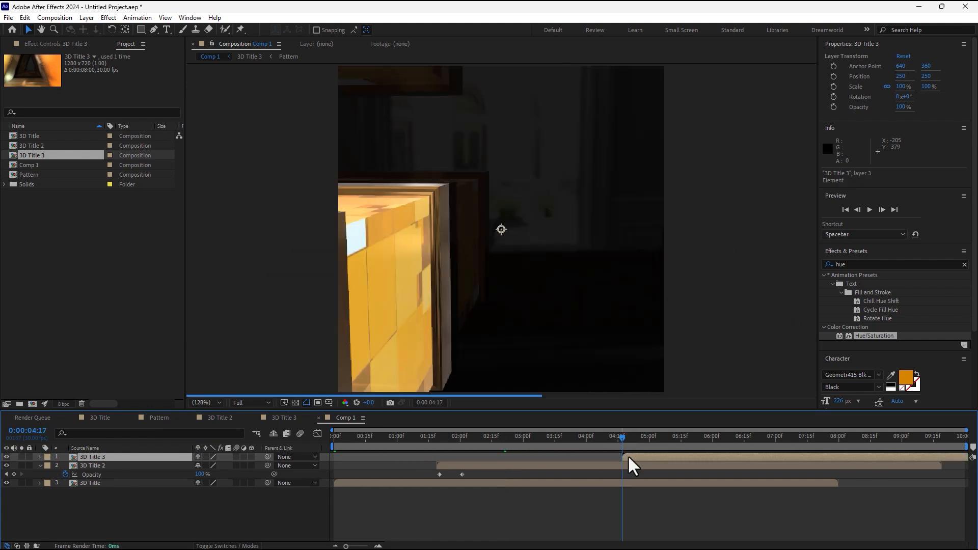
{"action": "key", "text": "t"}
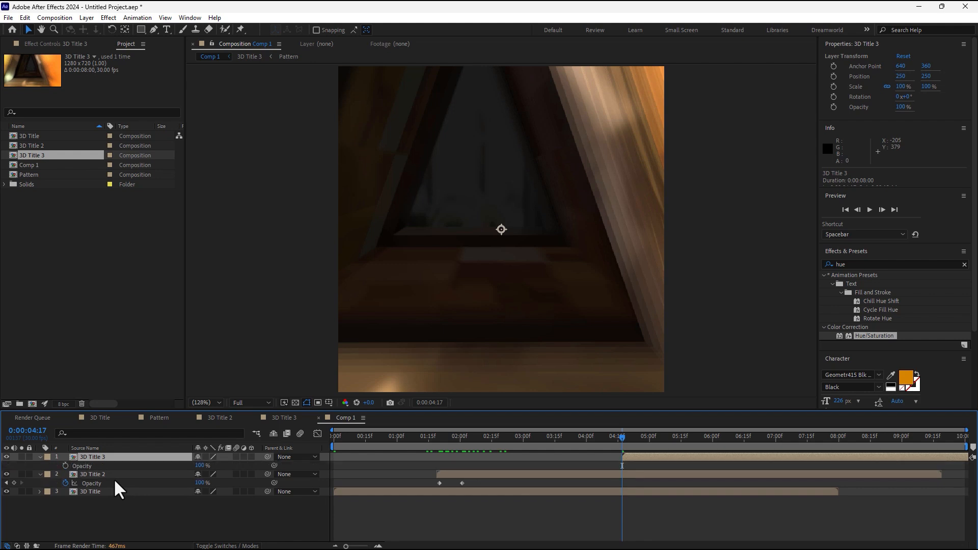
{"action": "left_click", "coordinate": [200, 466]}
{"action": "type", "text": "2"}
{"action": "key", "text": "Return"}
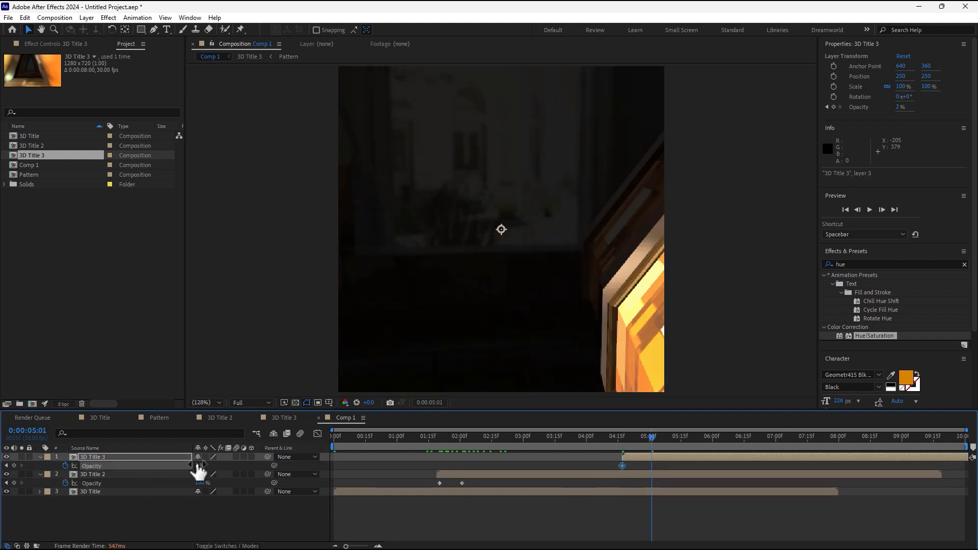
{"action": "left_click", "coordinate": [621, 436]}
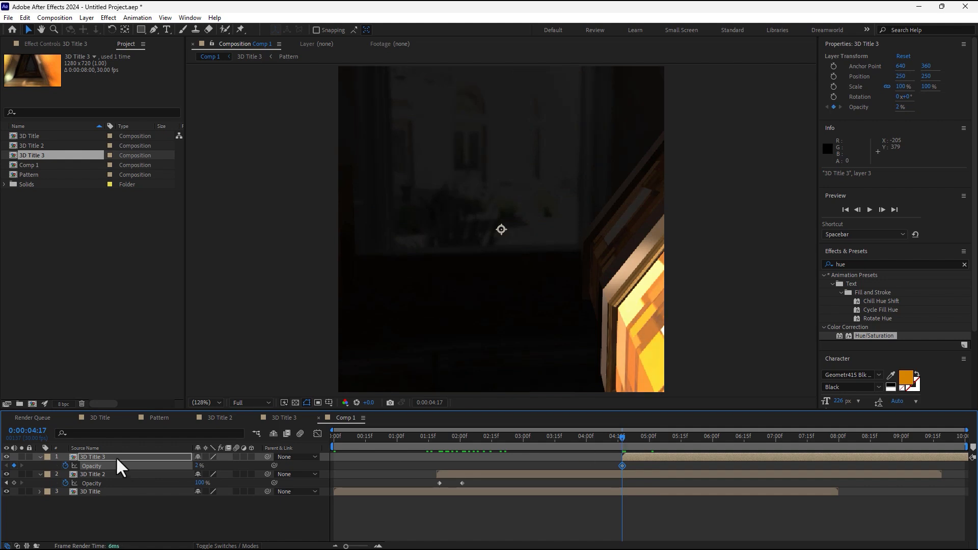
{"action": "left_click", "coordinate": [650, 438]}
{"action": "left_click_drag", "start_coordinate": [198, 470], "coordinate": [214, 469]}
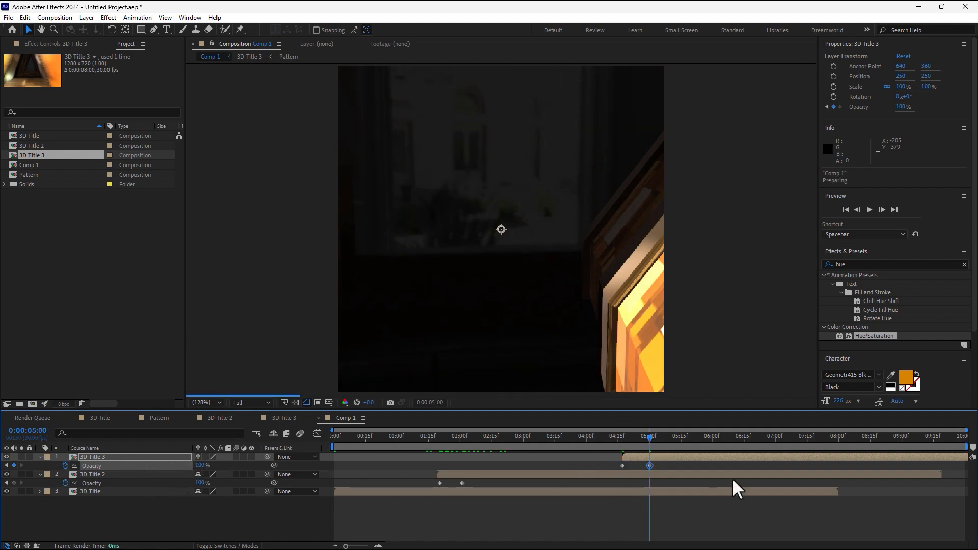
Preview the crossfades from the start of Comp 1.
{"action": "key", "text": "Home"}
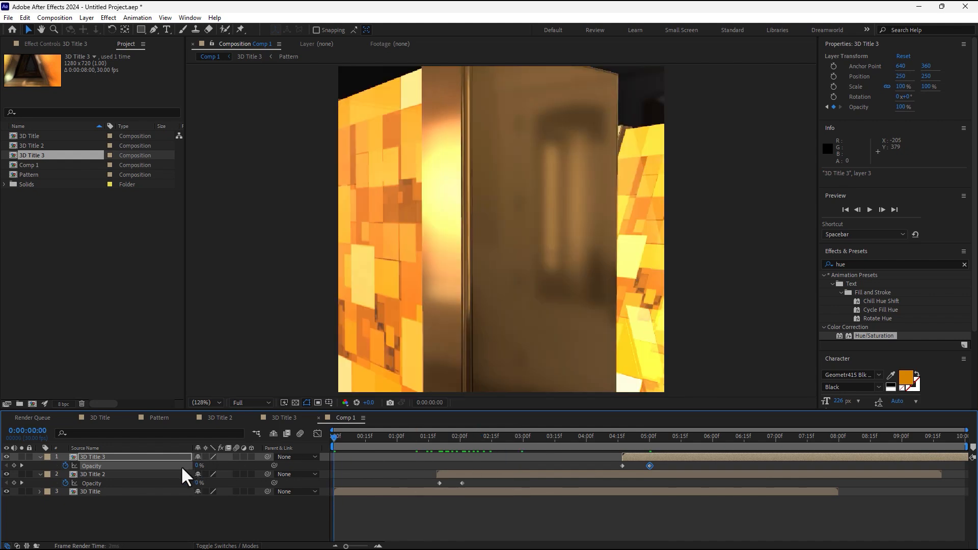
{"action": "left_click", "coordinate": [219, 402]}
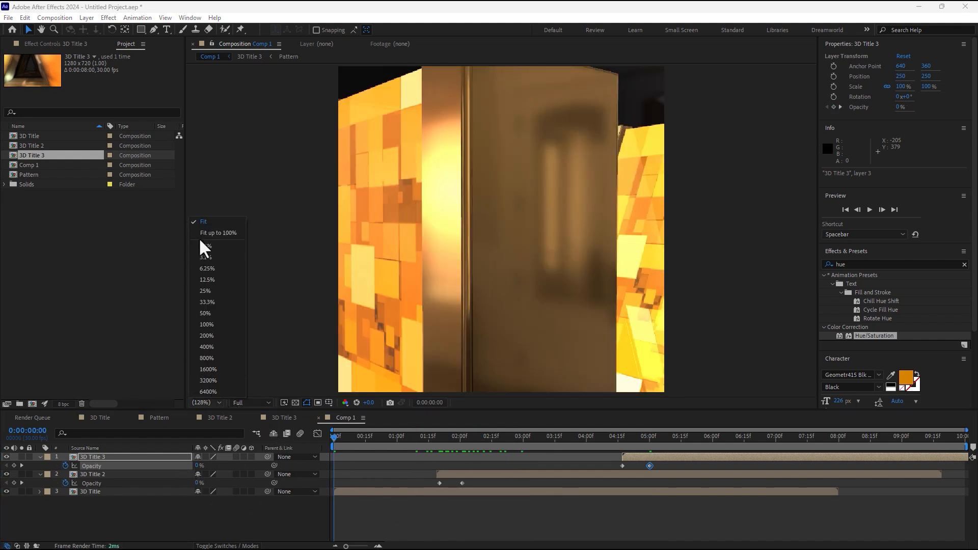
{"action": "left_click", "coordinate": [204, 233]}
{"action": "key", "text": "space"}
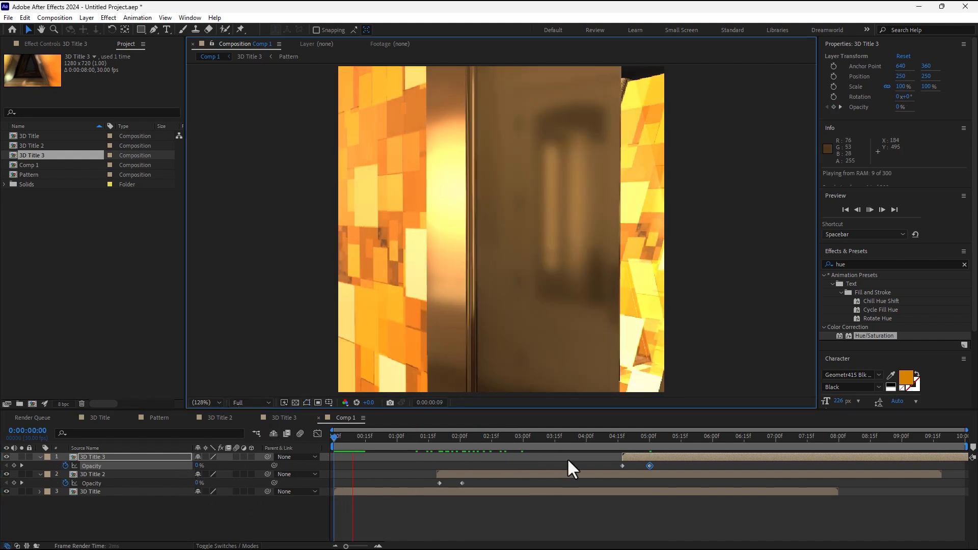
{"action": "left_click", "coordinate": [469, 511]}
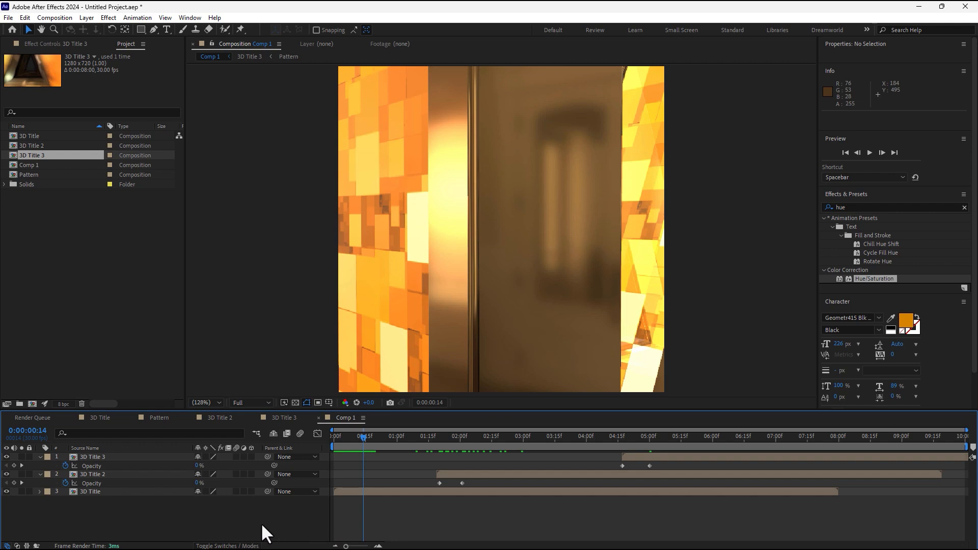
Switch Comp 1 to the HDV/HDTV 1280x720 29.97 fps preset and preview it.
{"action": "key", "text": "ctrl+k"}
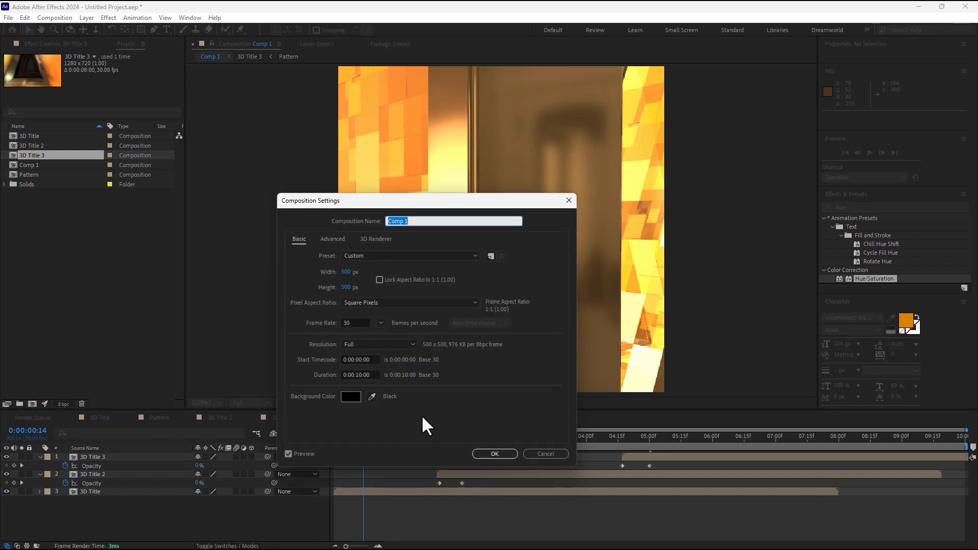
{"action": "left_click", "coordinate": [390, 254]}
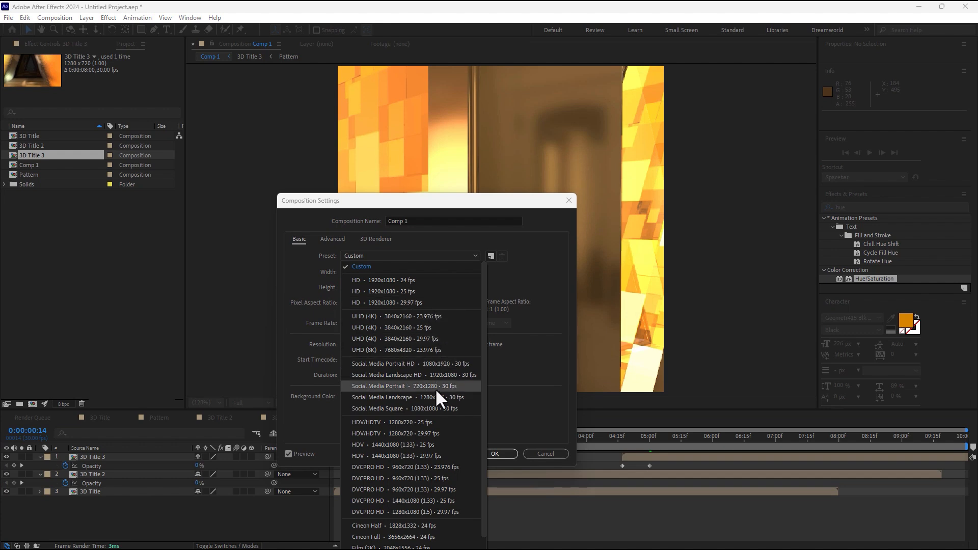
{"action": "left_click", "coordinate": [436, 433]}
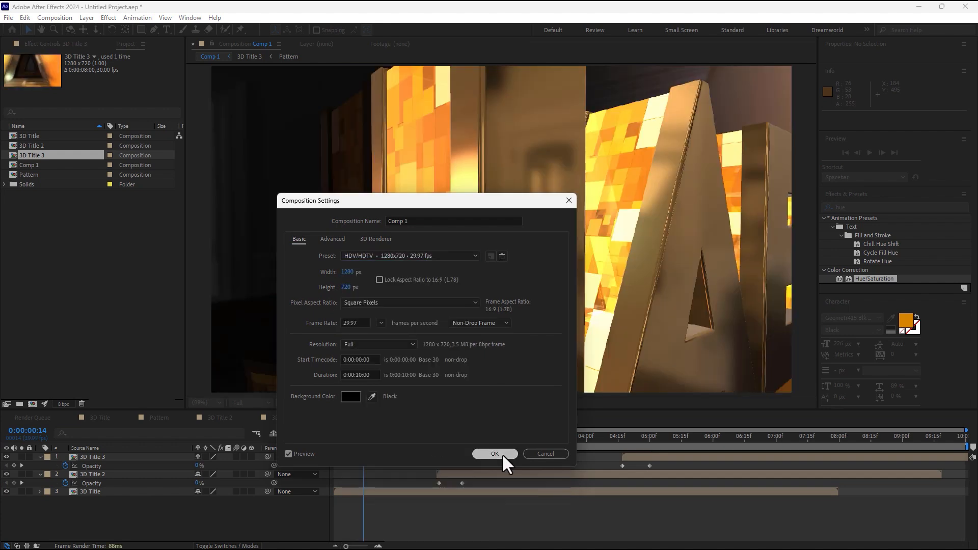
{"action": "left_click", "coordinate": [501, 453]}
{"action": "left_click", "coordinate": [334, 437]}
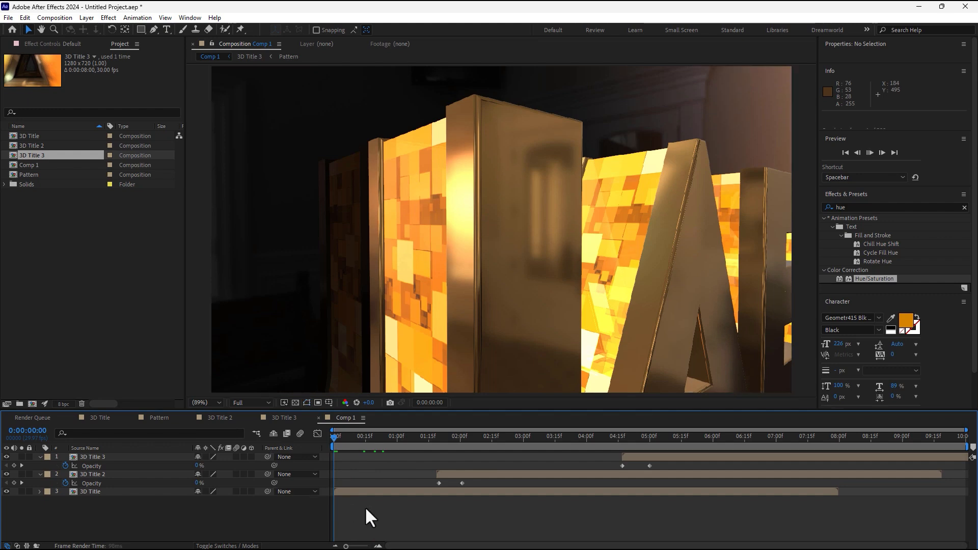
{"action": "key", "text": "space"}
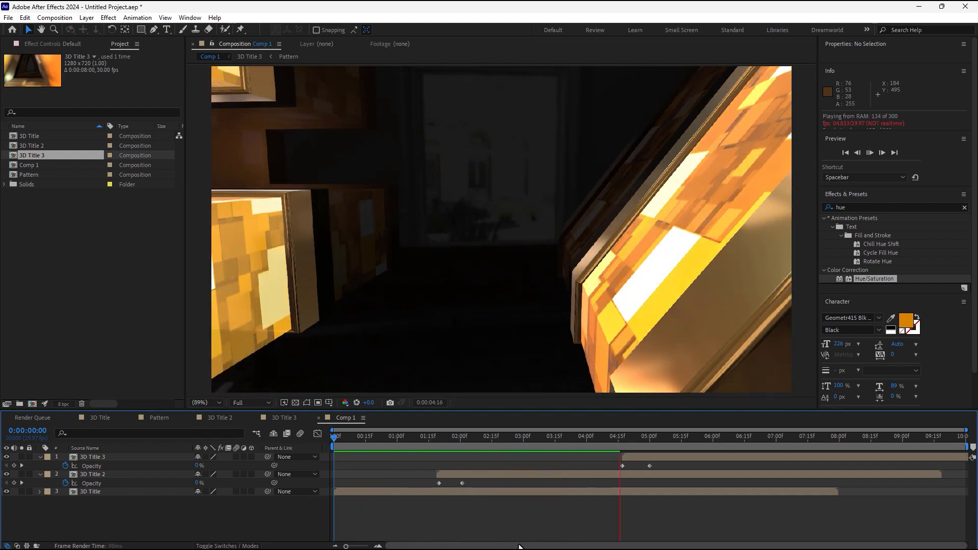
Shift 3D Title 3 and its fade earlier to start near 3 seconds, then check the ending around 5:24.
{"action": "left_click_drag", "start_coordinate": [687, 457], "coordinate": [582, 458]}
{"action": "key", "text": "space"}
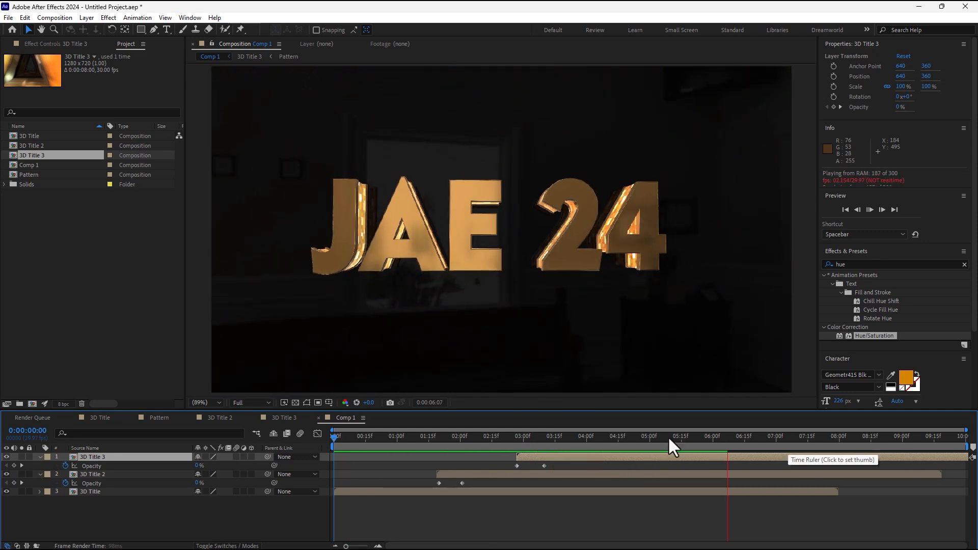
{"action": "left_click_drag", "start_coordinate": [667, 436], "coordinate": [700, 438]}
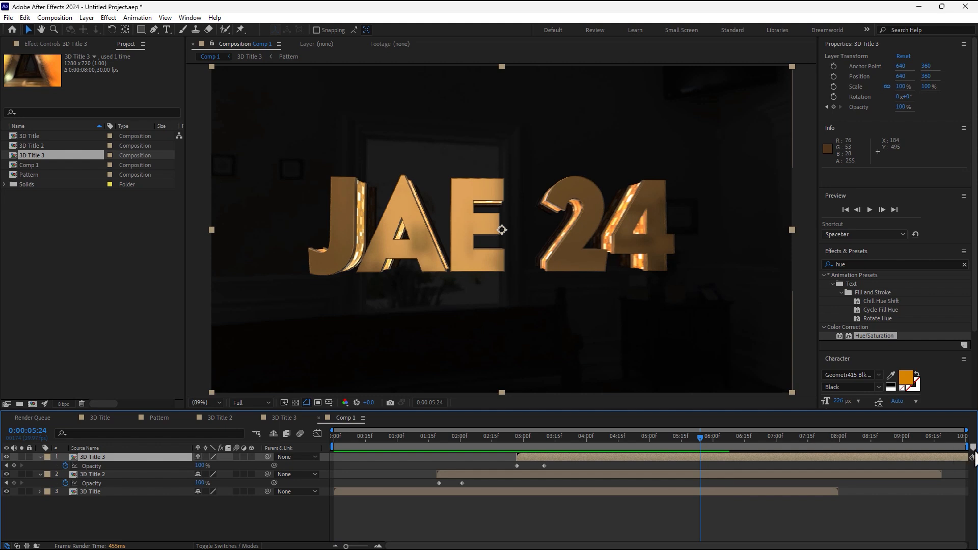
Trim the work area end to about 6:03 and preview the range from the start.
{"action": "left_click_drag", "start_coordinate": [968, 447], "coordinate": [725, 459]}
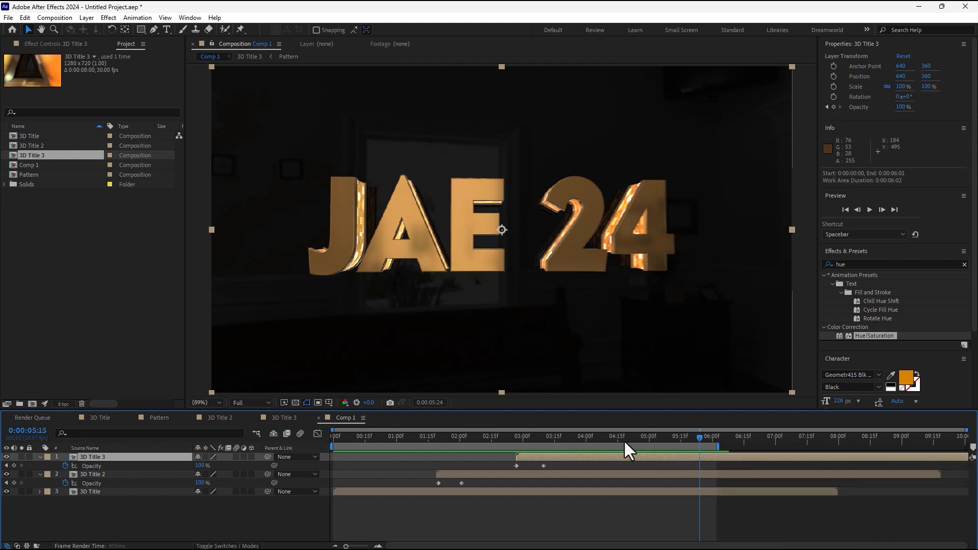
{"action": "key", "text": "Home"}
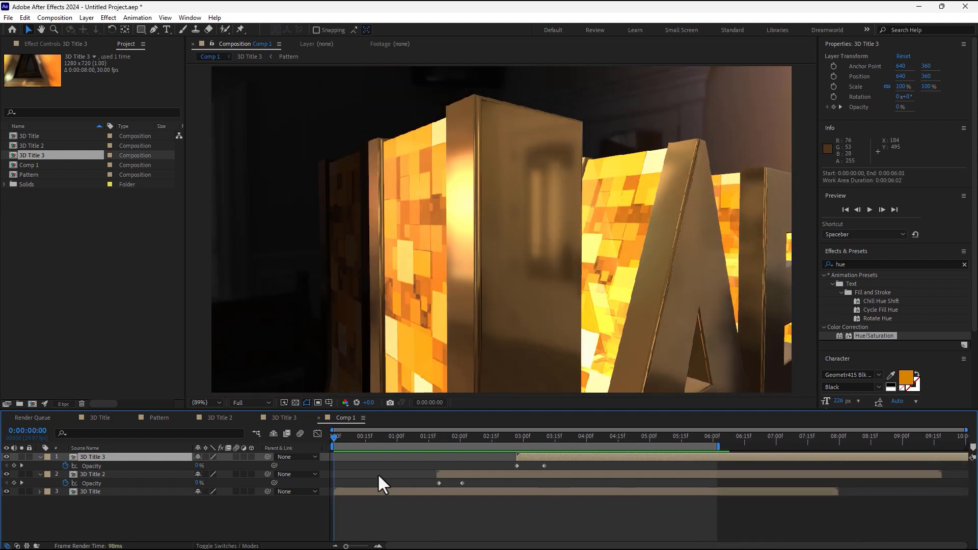
{"action": "key", "text": "space"}
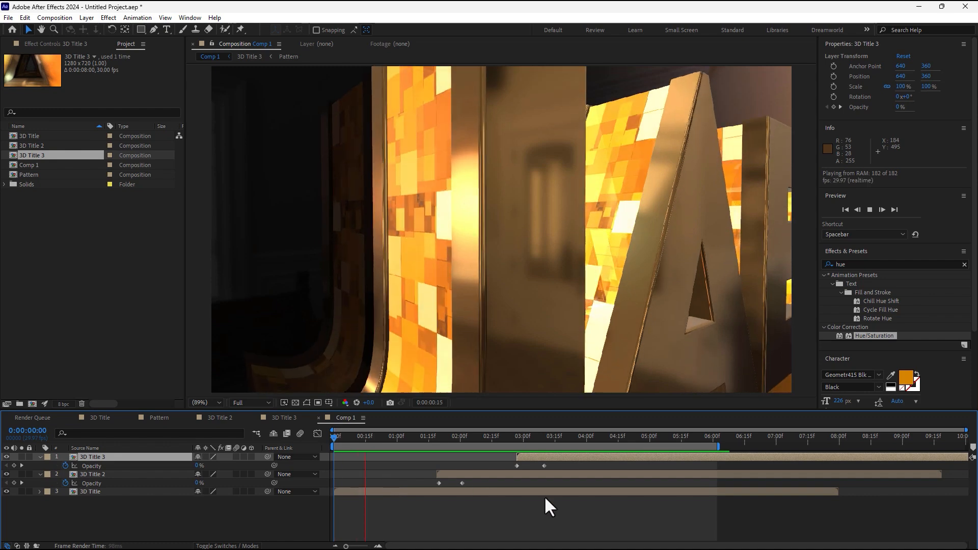